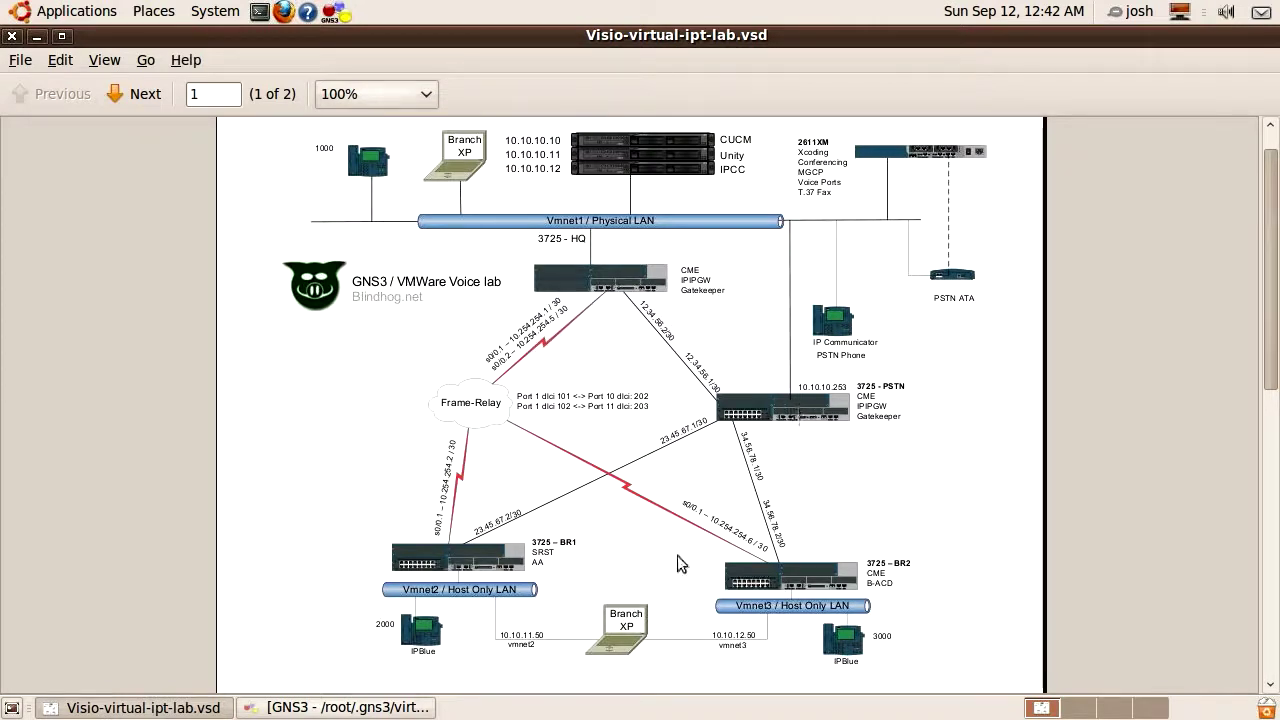
Leave the lab diagram in Evince and bring up the GNS3 virtual-voice-lab.net topology
{"action": "left_click", "coordinate": [365, 708]}
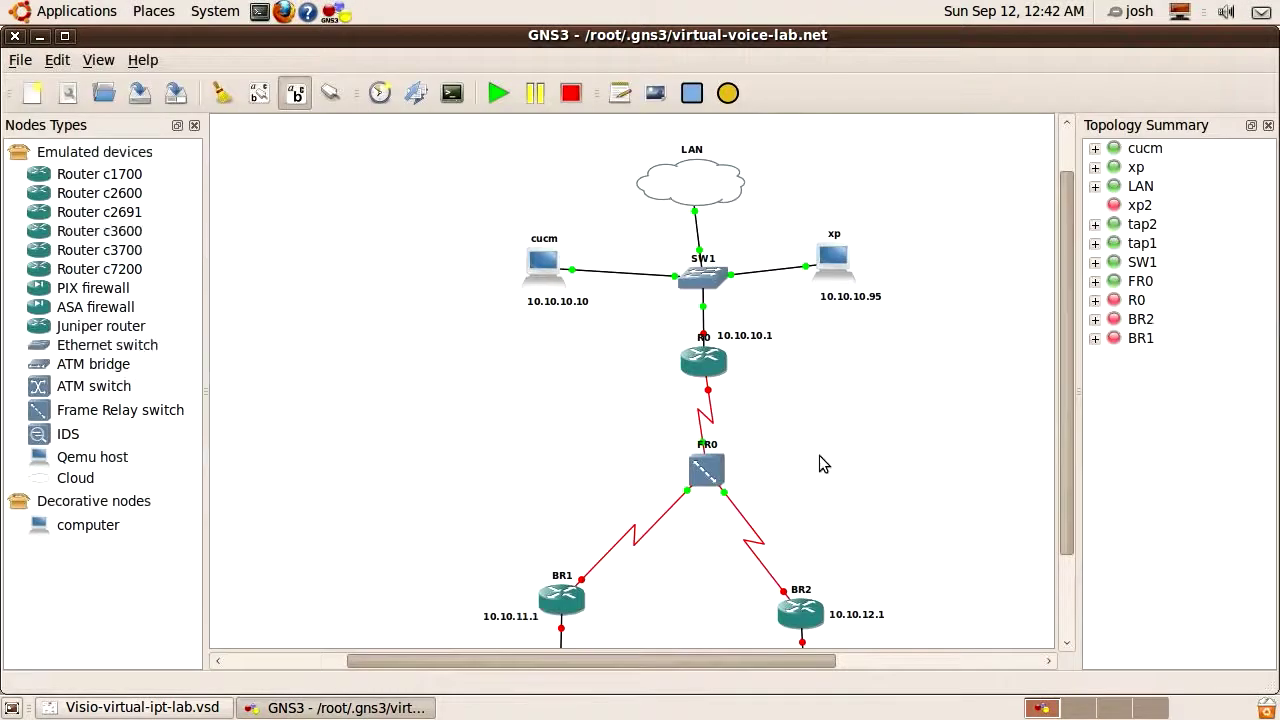
Place a c3700 router on the canvas and rename it from R1 to pstn_internet
{"action": "left_click_drag", "start_coordinate": [734, 663], "coordinate": [783, 666]}
{"action": "left_click_drag", "start_coordinate": [118, 258], "coordinate": [869, 443]}
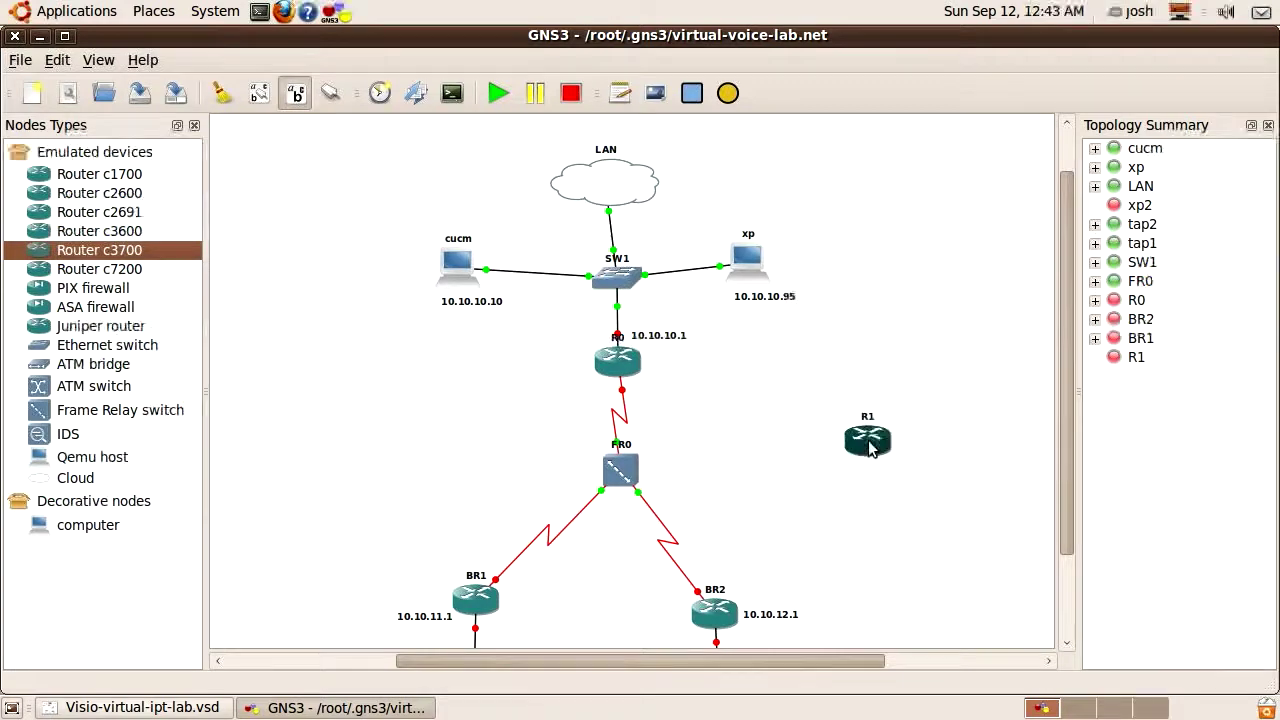
{"action": "right_click", "coordinate": [869, 443]}
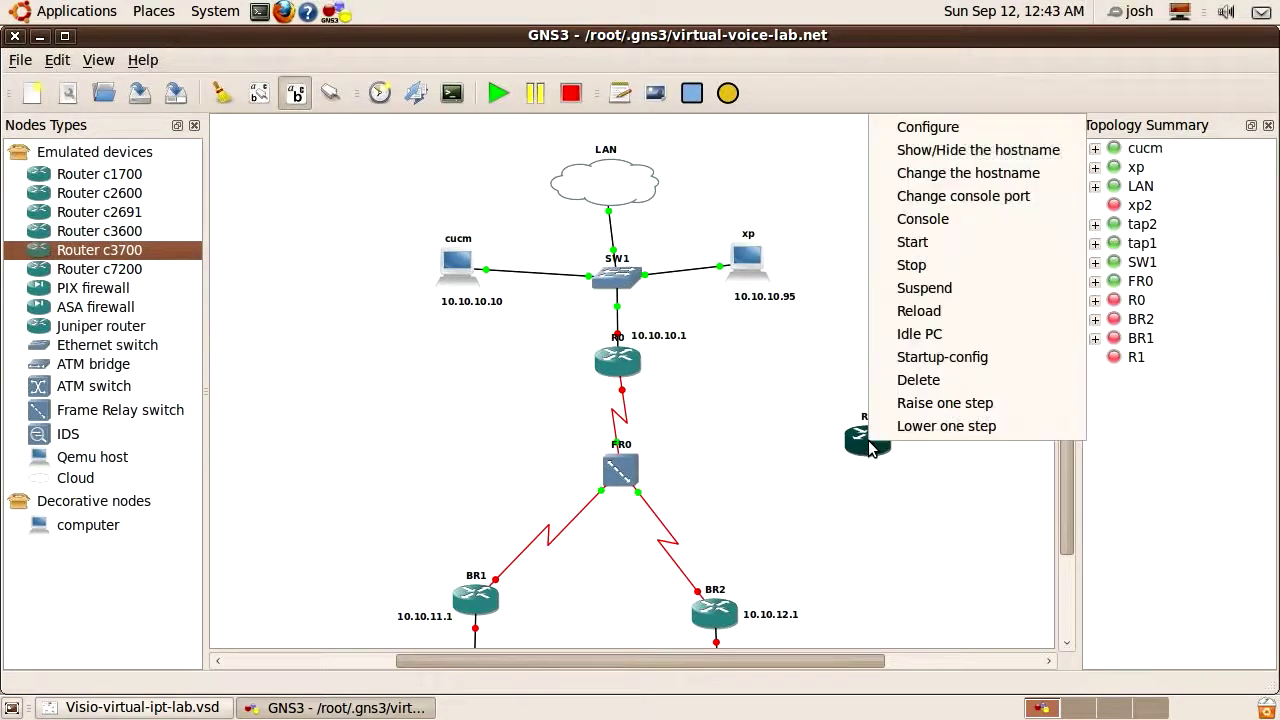
{"action": "left_click", "coordinate": [926, 173]}
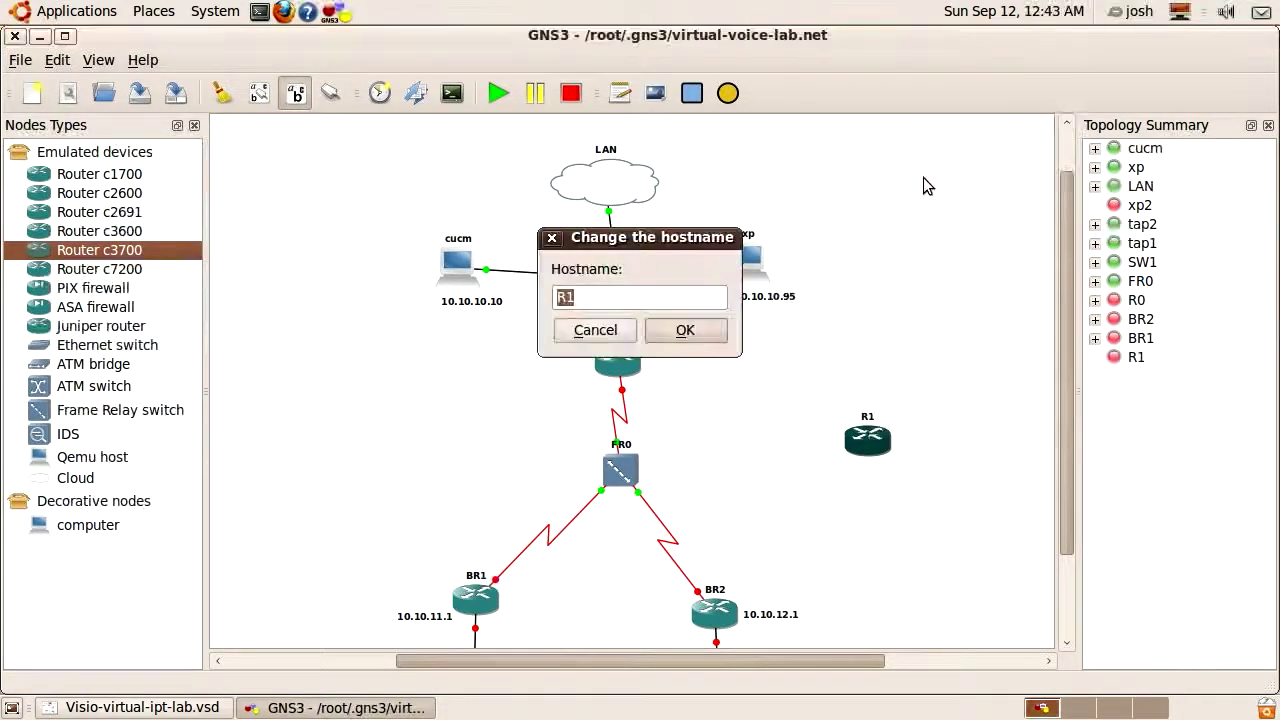
{"action": "type", "text": "pstn_internet"}
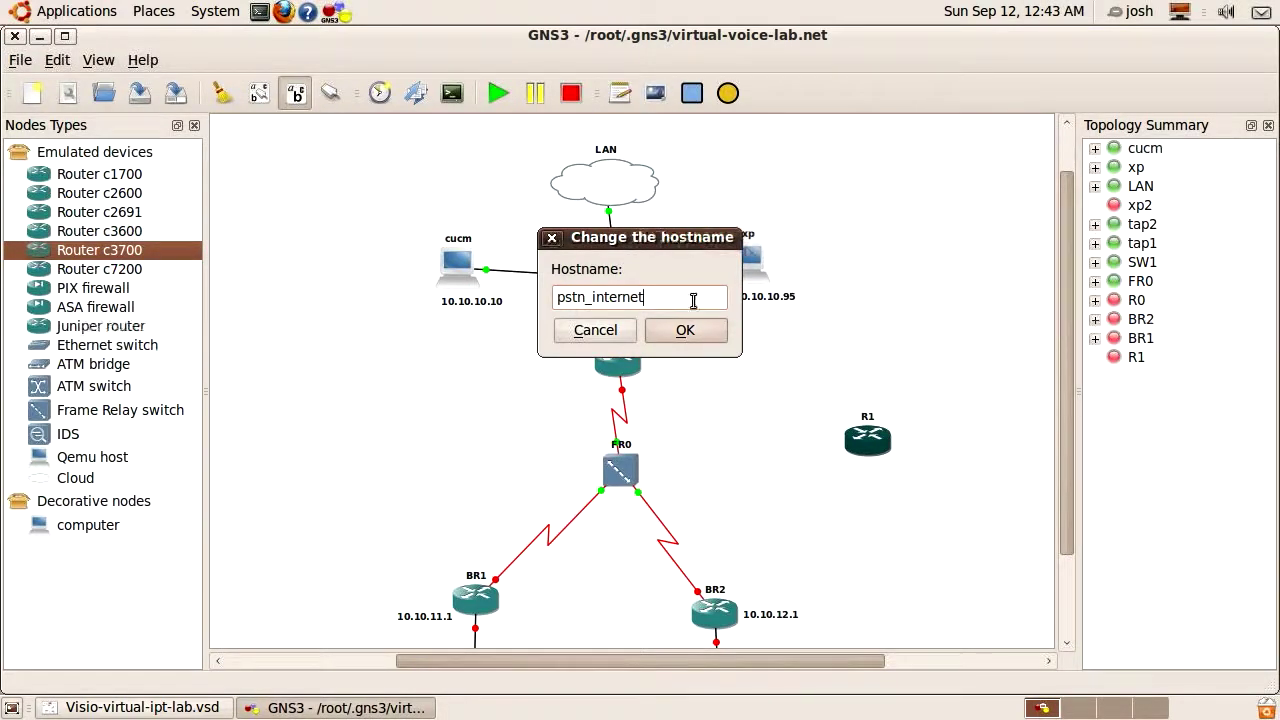
{"action": "left_click", "coordinate": [682, 340]}
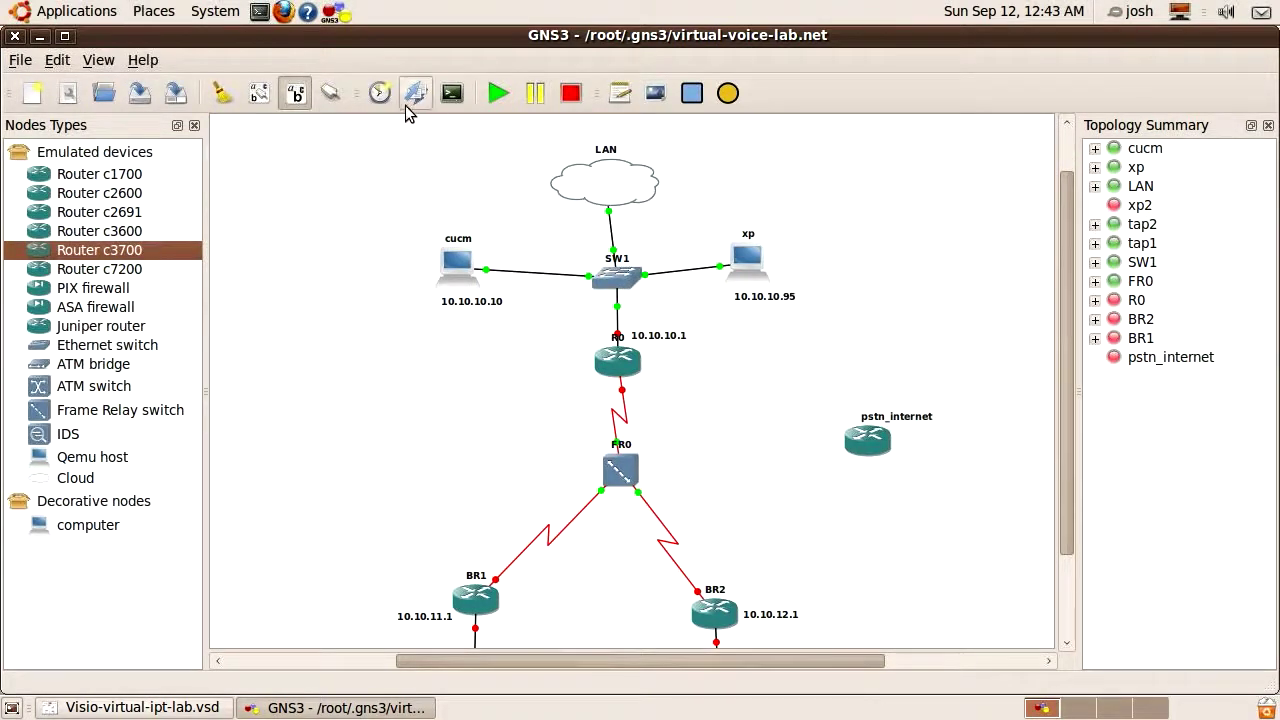
Install an NM-16ESW module in slot1 of pstn_internet and apply the change
{"action": "left_click", "coordinate": [330, 93]}
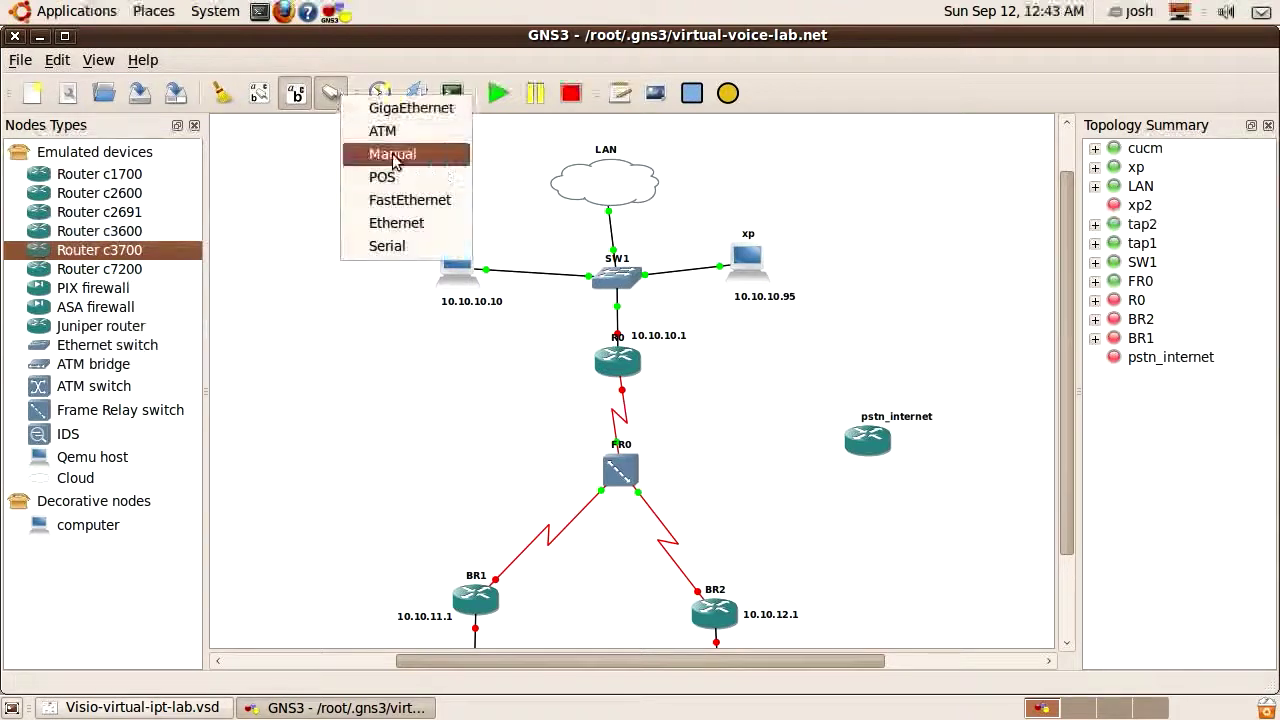
{"action": "left_click", "coordinate": [410, 200]}
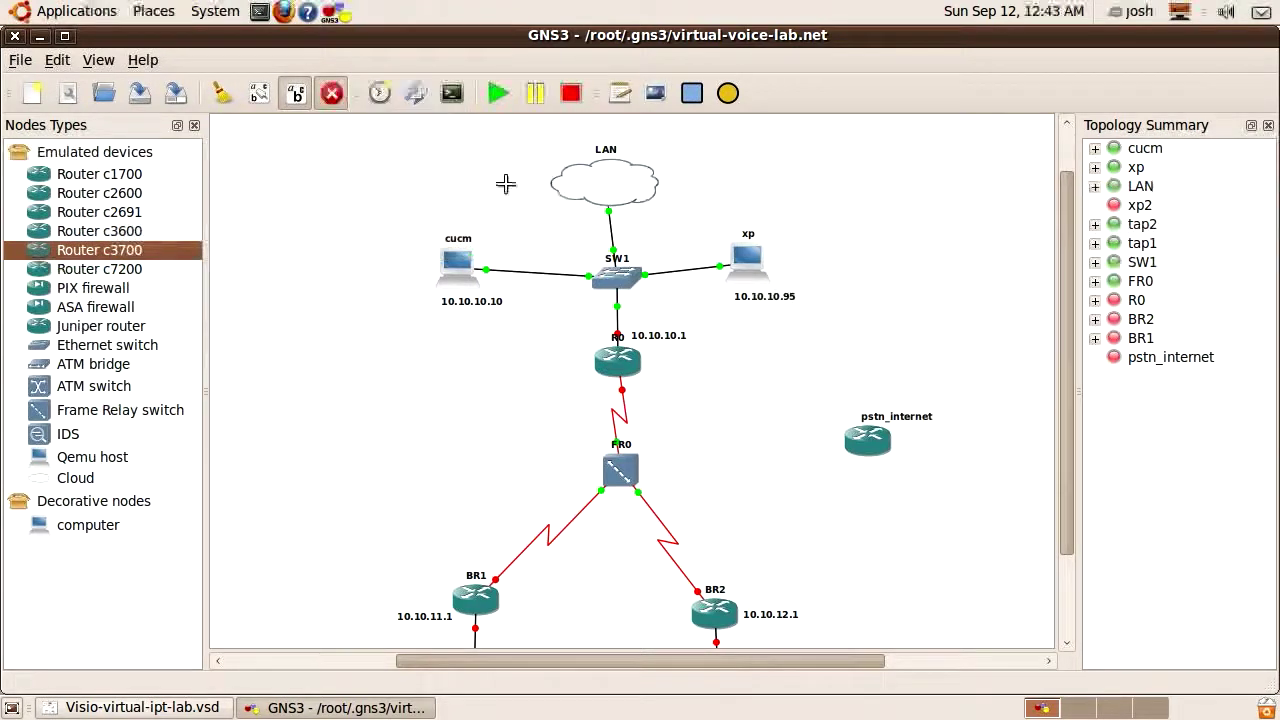
{"action": "left_click", "coordinate": [331, 93]}
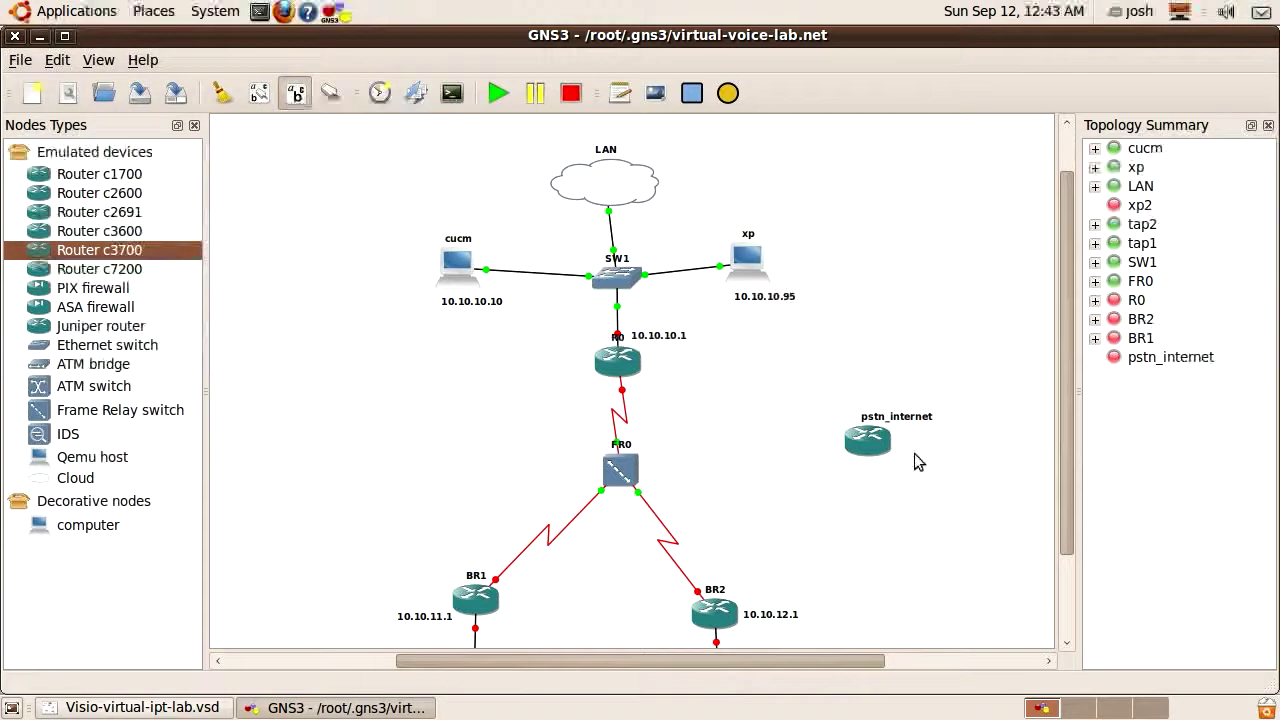
{"action": "right_click", "coordinate": [880, 447]}
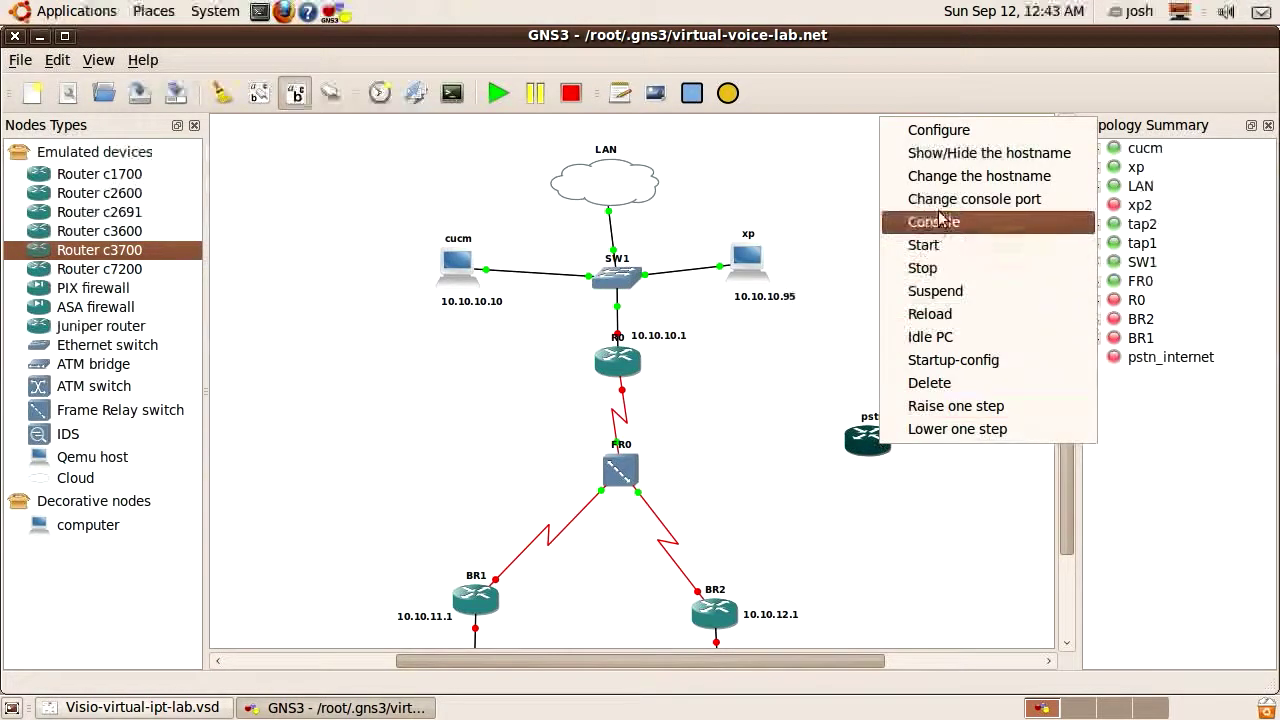
{"action": "left_click", "coordinate": [955, 132]}
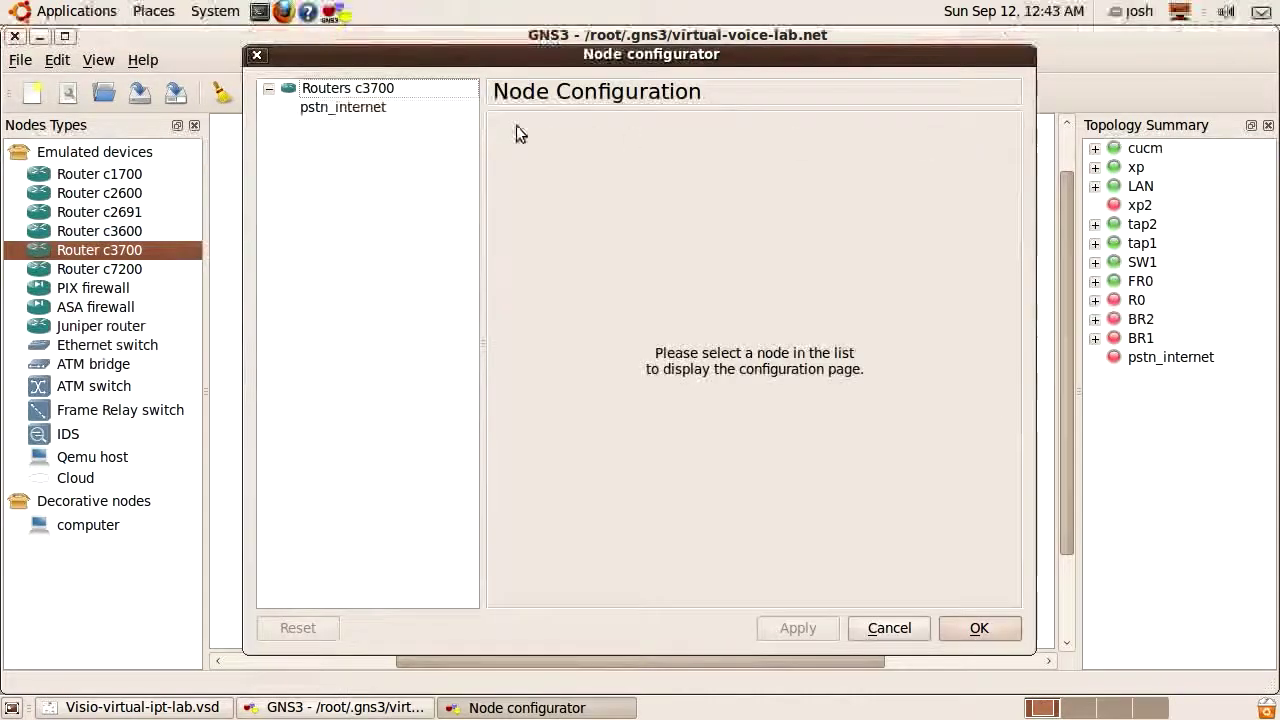
{"action": "left_click", "coordinate": [349, 110]}
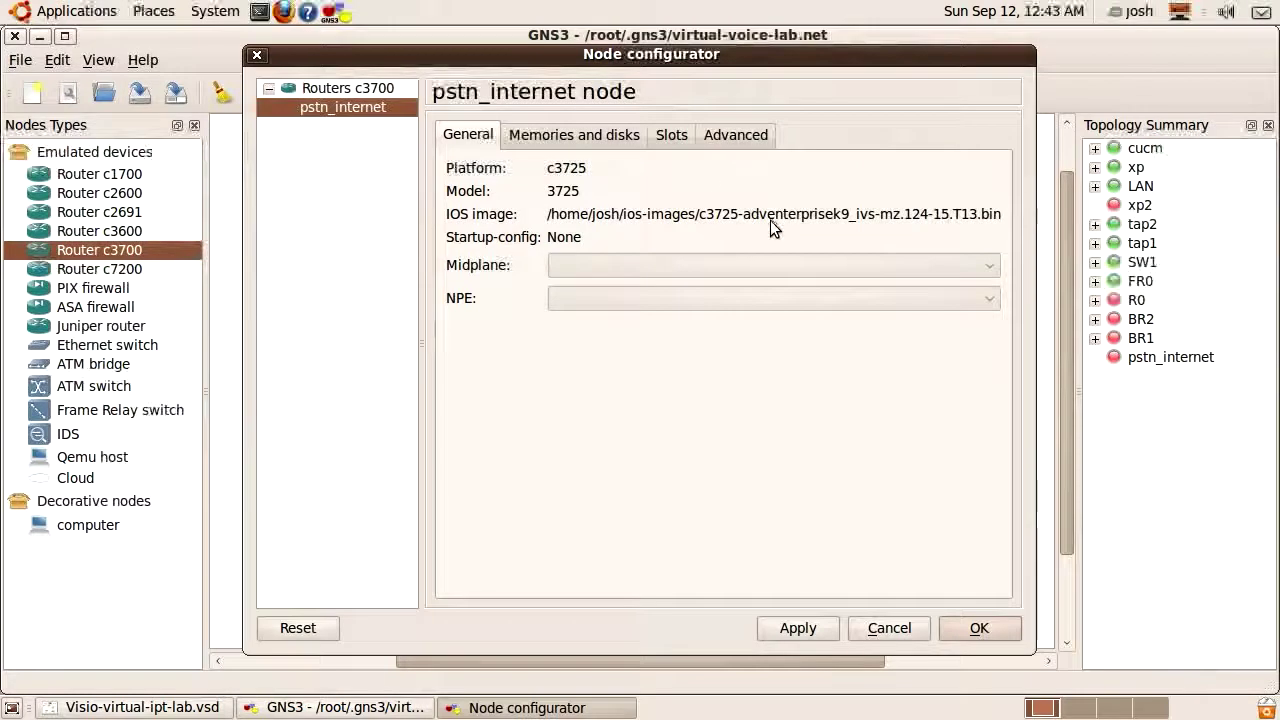
{"action": "left_click", "coordinate": [673, 134]}
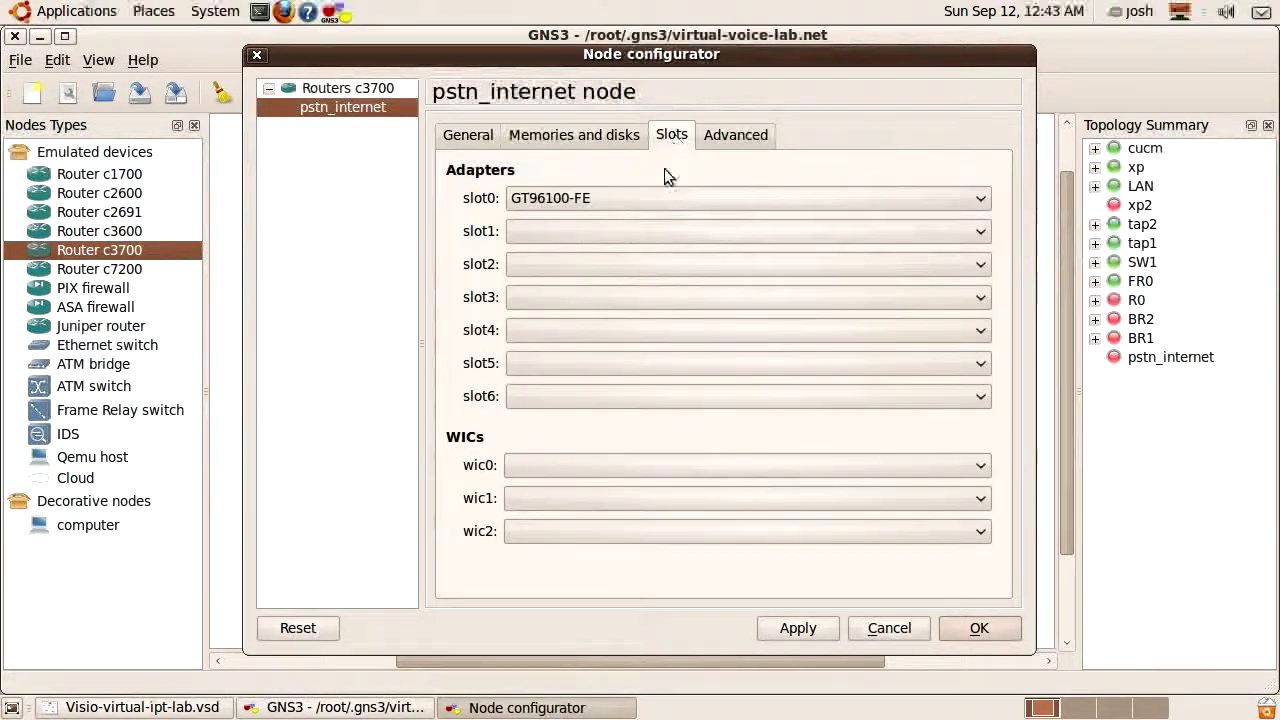
{"action": "left_click", "coordinate": [650, 232]}
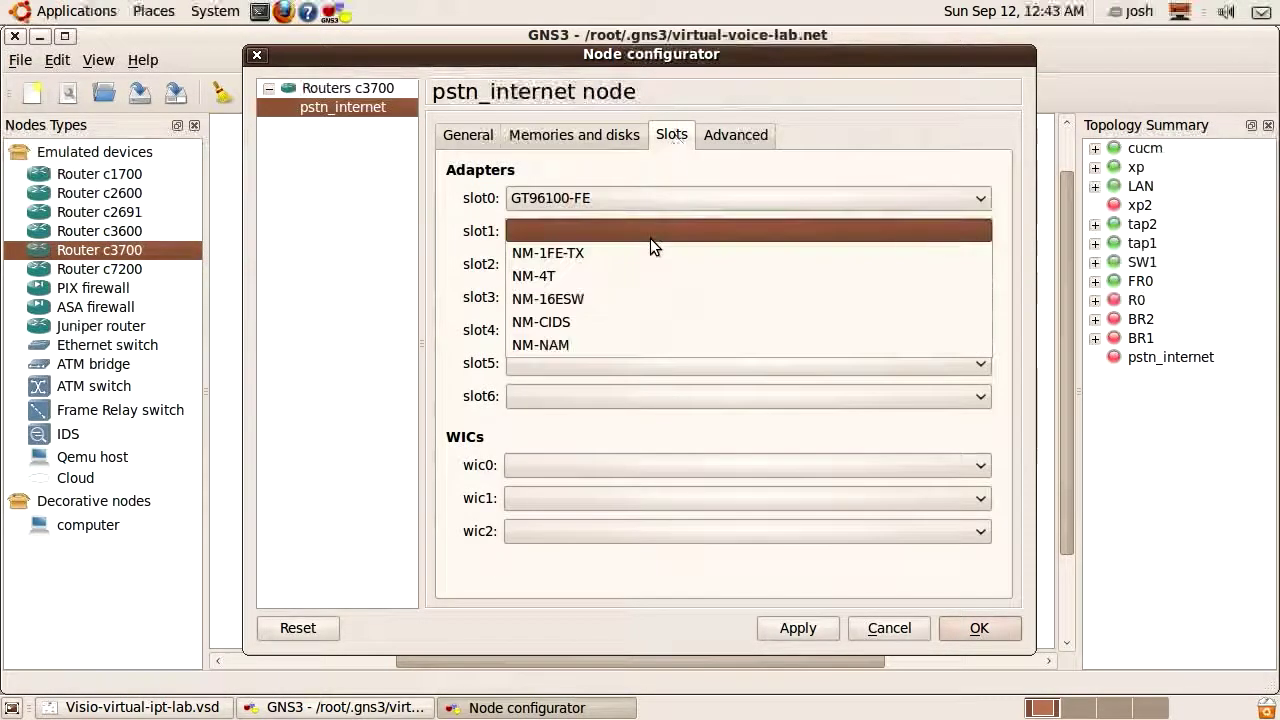
{"action": "left_click", "coordinate": [613, 298]}
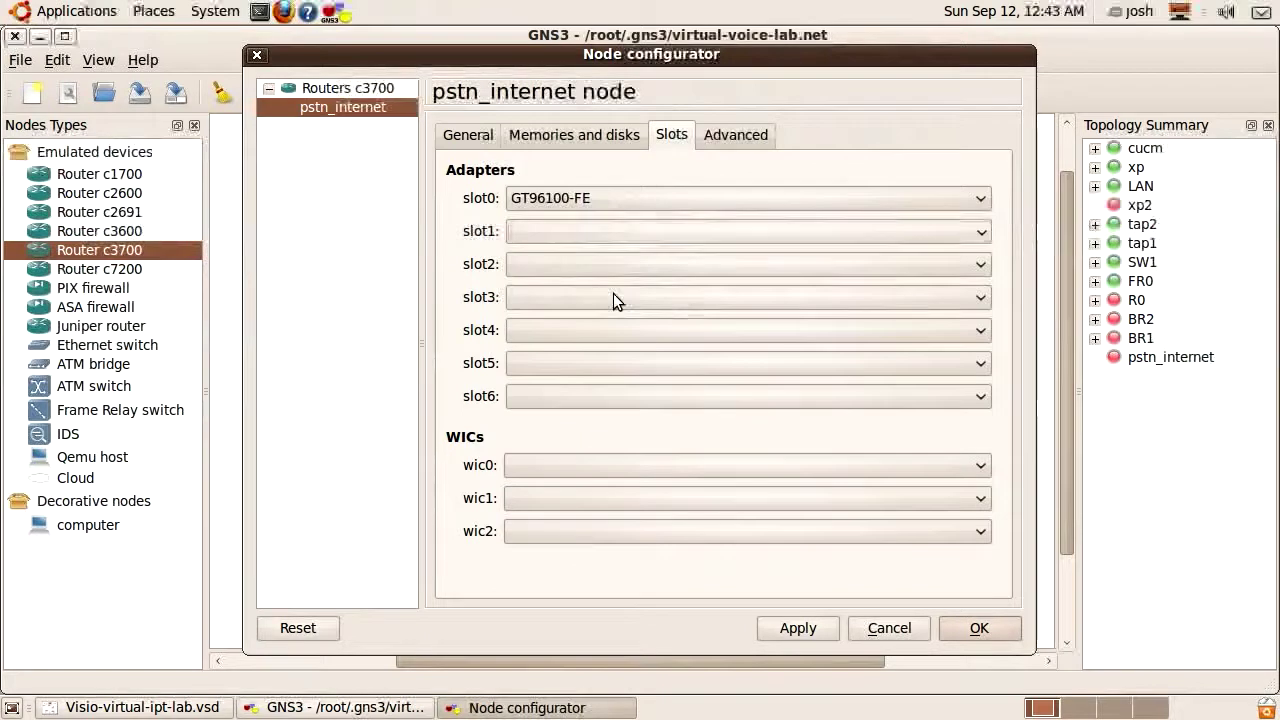
{"action": "left_click", "coordinate": [788, 631]}
{"action": "left_click", "coordinate": [822, 333]}
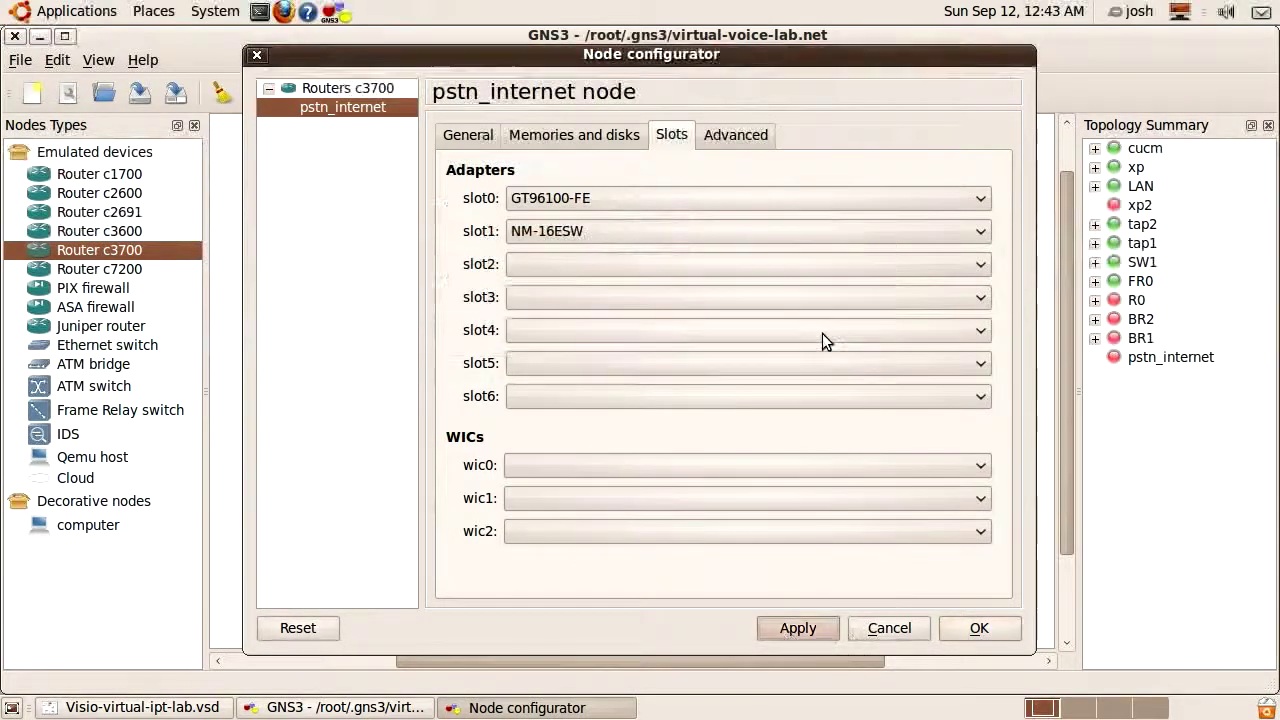
{"action": "left_click", "coordinate": [974, 630]}
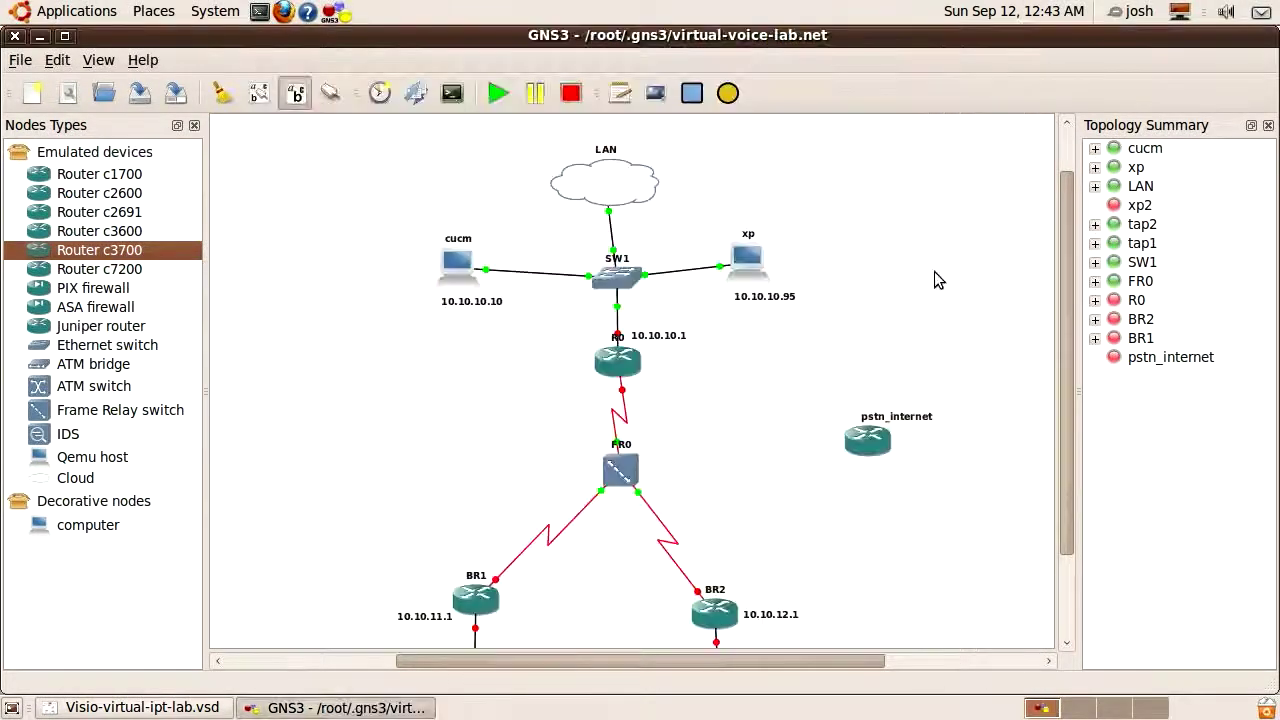
Attempt a manual link from pstn_internet f0/0 to SW1 port 1, which is already in use
{"action": "left_click", "coordinate": [332, 95]}
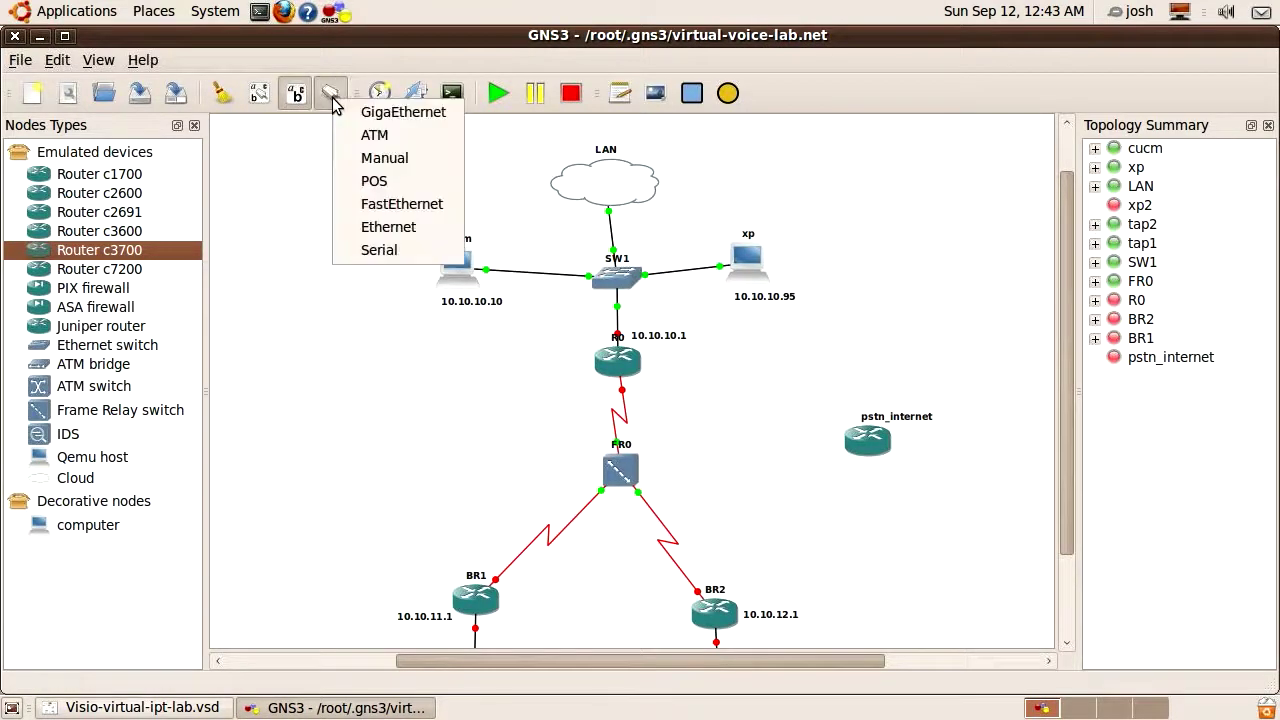
{"action": "left_click", "coordinate": [356, 161]}
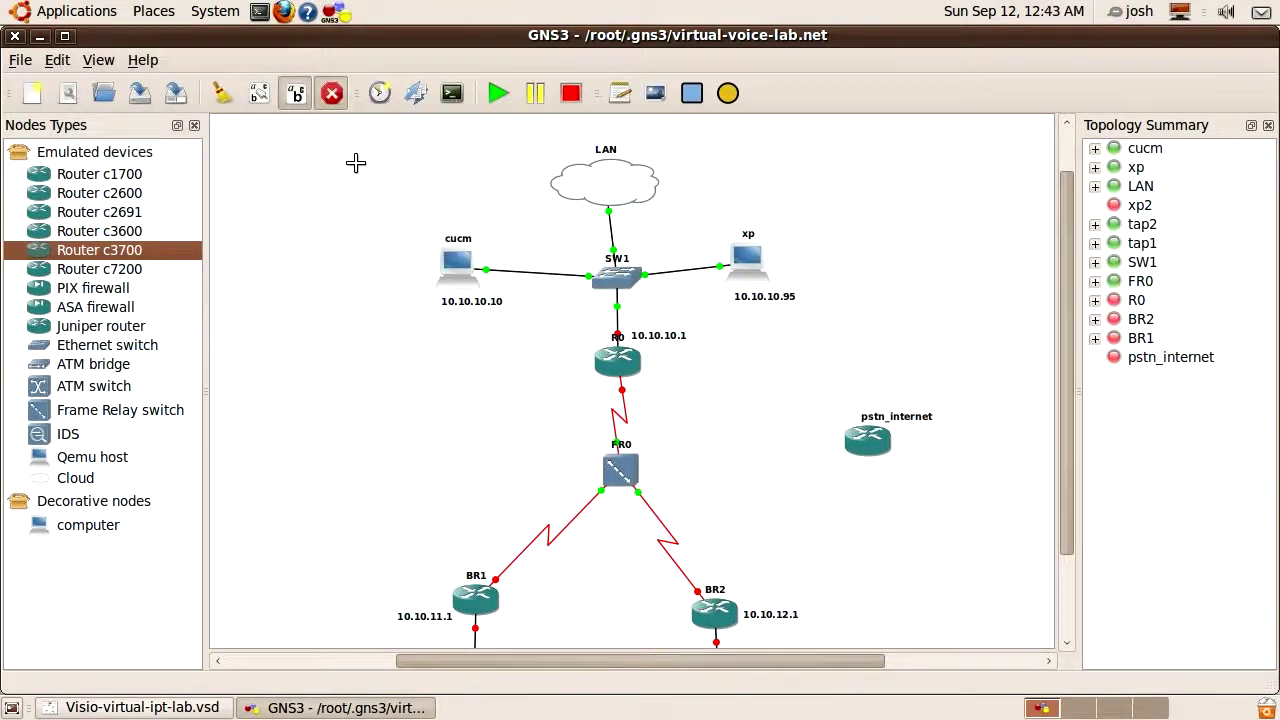
{"action": "left_click", "coordinate": [875, 441]}
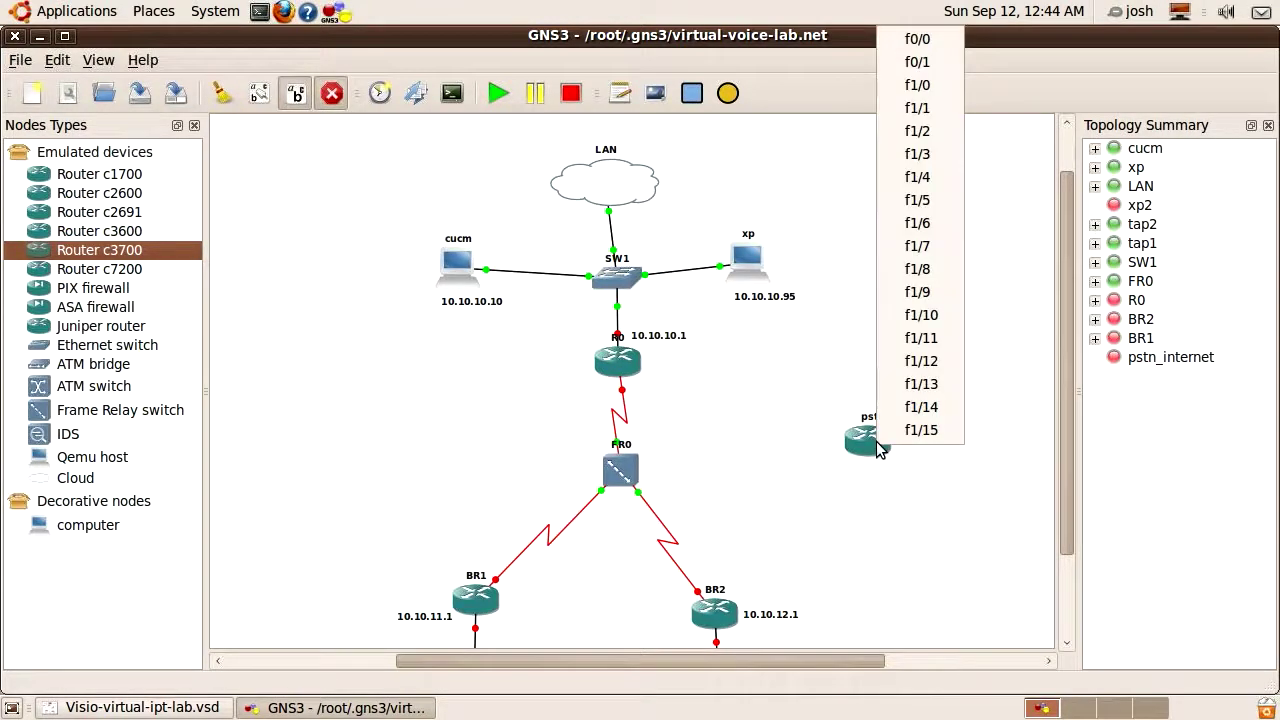
{"action": "left_click", "coordinate": [917, 40]}
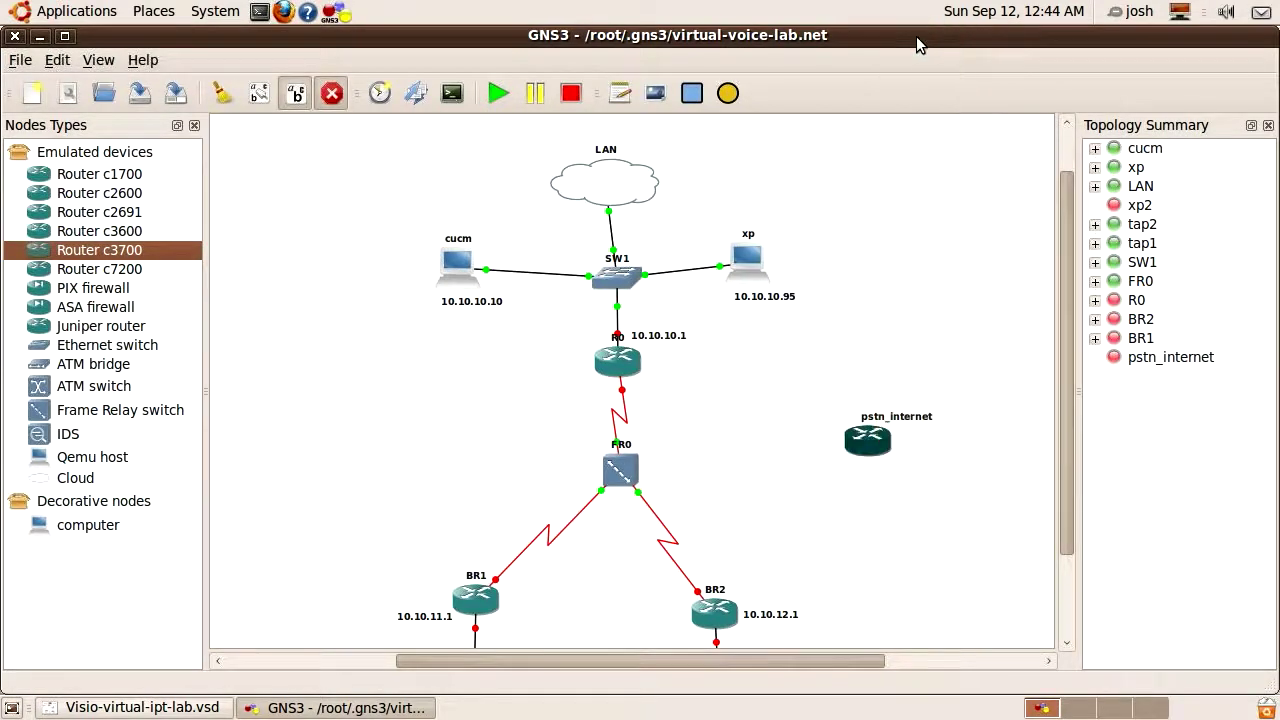
{"action": "left_click", "coordinate": [619, 280]}
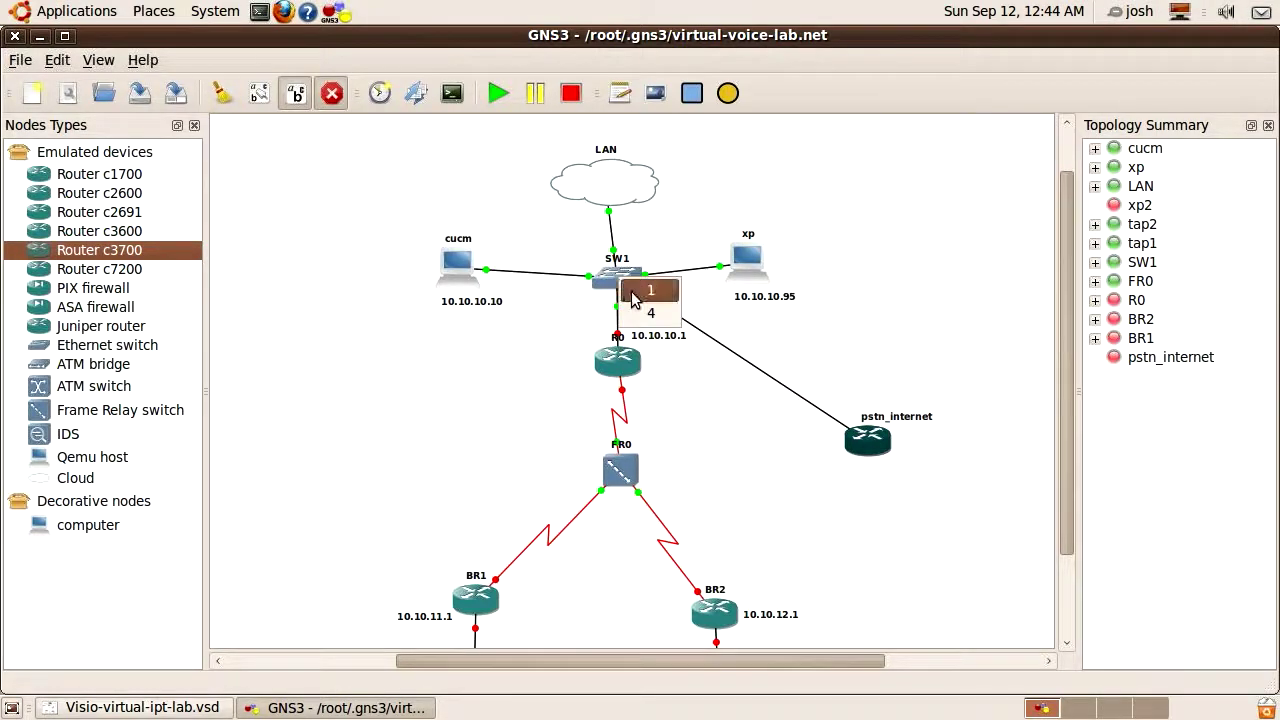
{"action": "left_click", "coordinate": [631, 291]}
{"action": "left_click", "coordinate": [720, 330]}
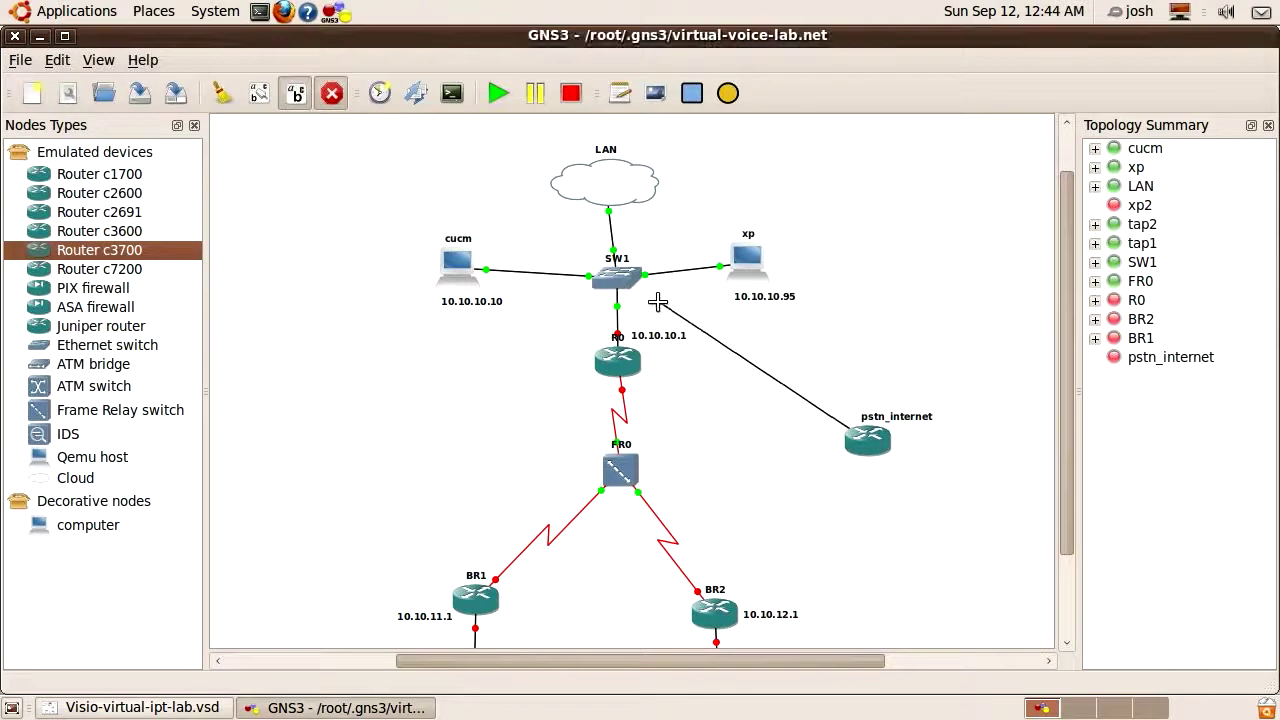
{"action": "left_click", "coordinate": [331, 95]}
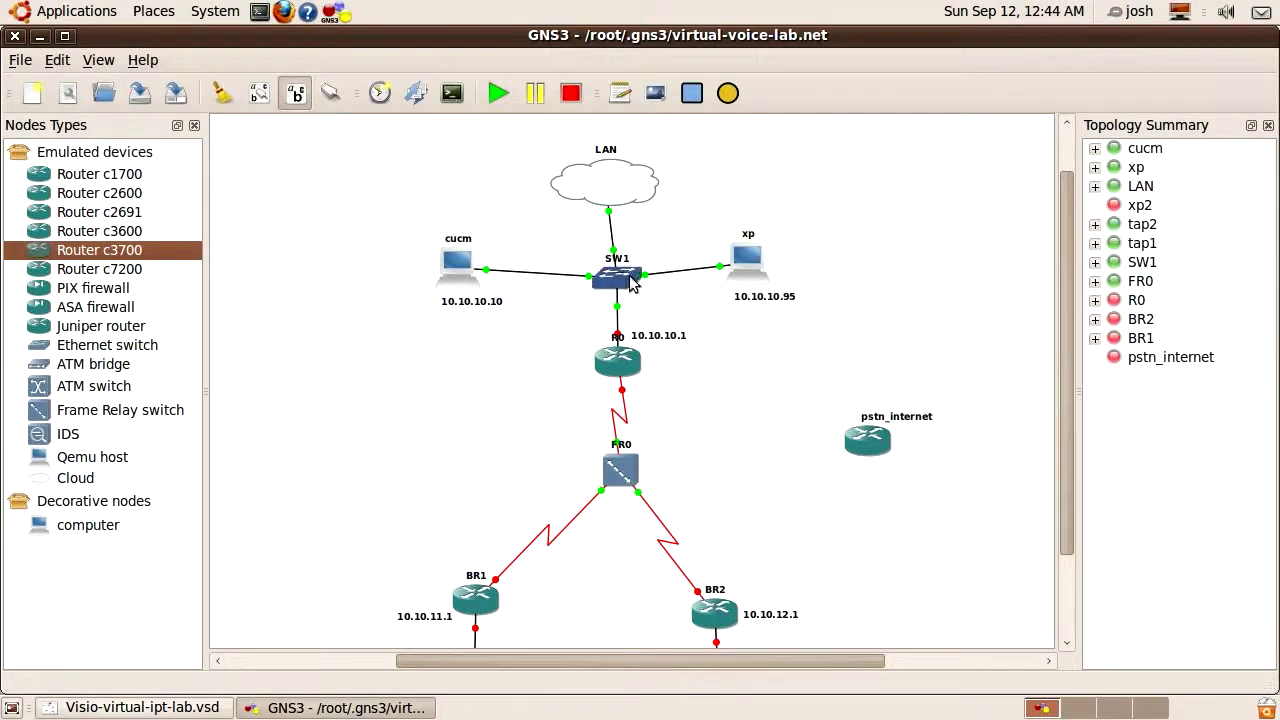
Add port 5 as a VLAN 1 access port on switch SW1
{"action": "right_click", "coordinate": [620, 285]}
{"action": "left_click", "coordinate": [632, 293]}
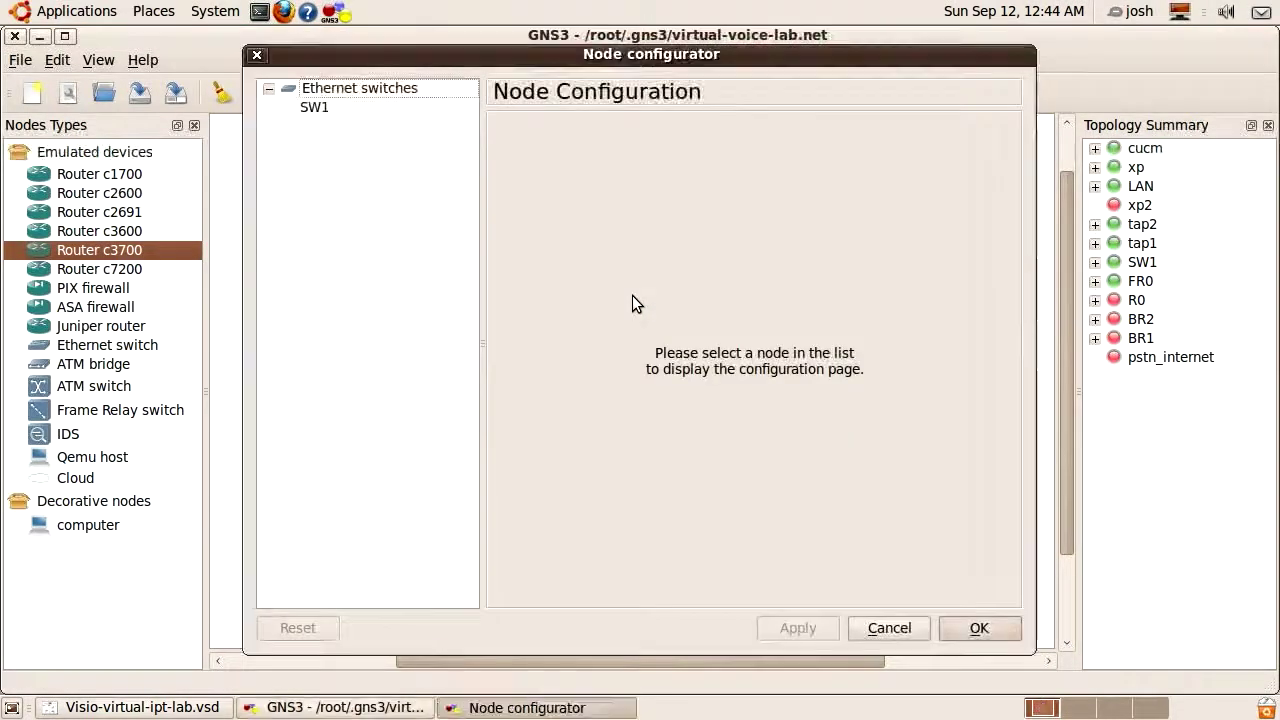
{"action": "left_click", "coordinate": [335, 111]}
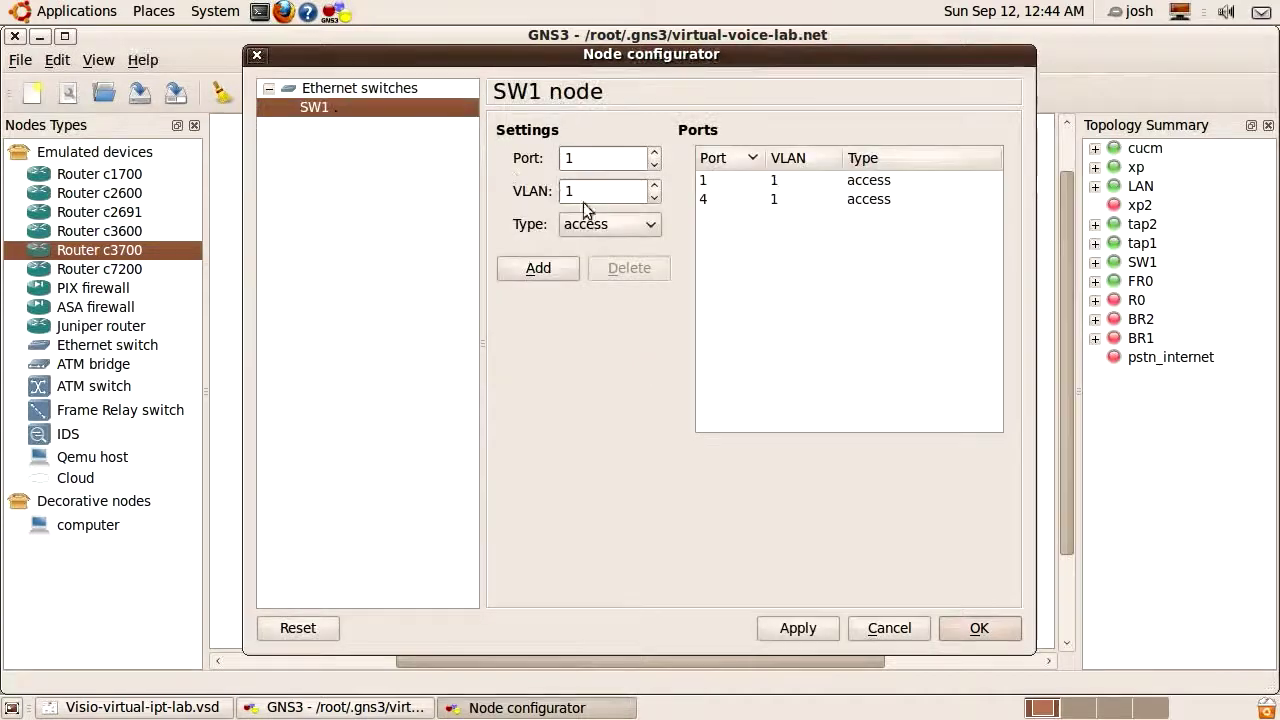
{"action": "double_click", "coordinate": [655, 155]}
{"action": "left_click", "coordinate": [537, 271]}
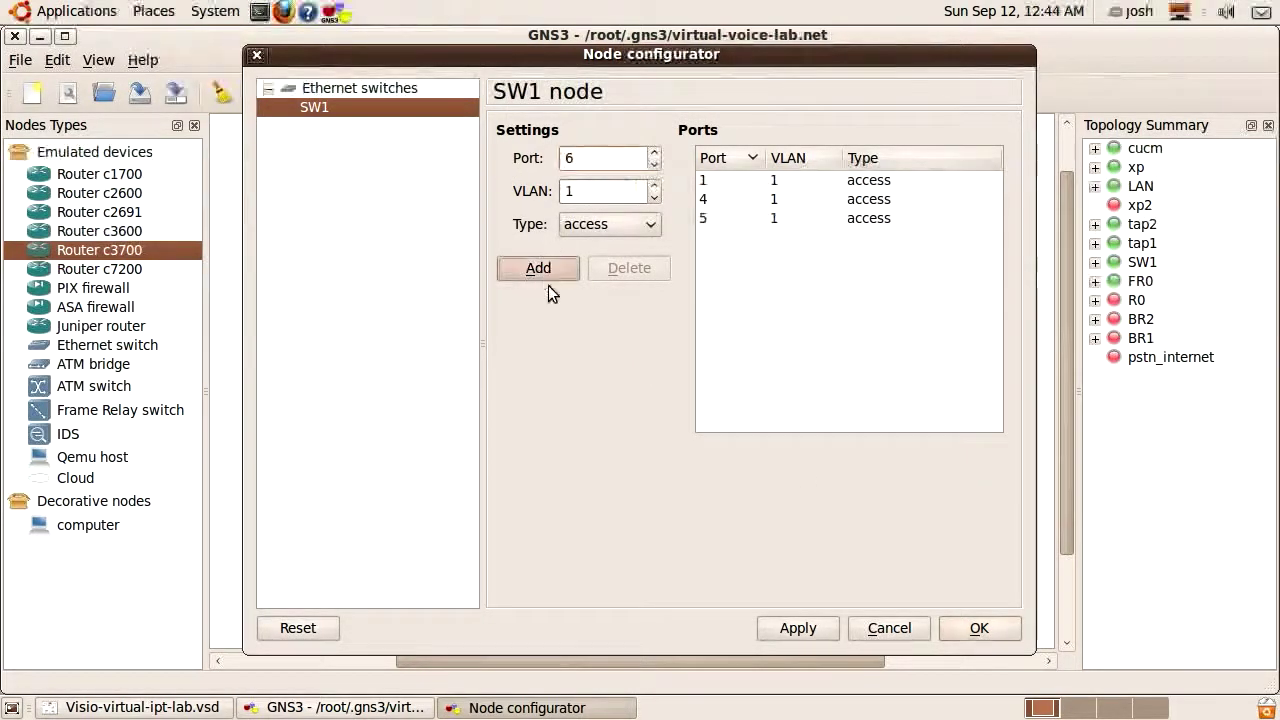
{"action": "left_click", "coordinate": [956, 628]}
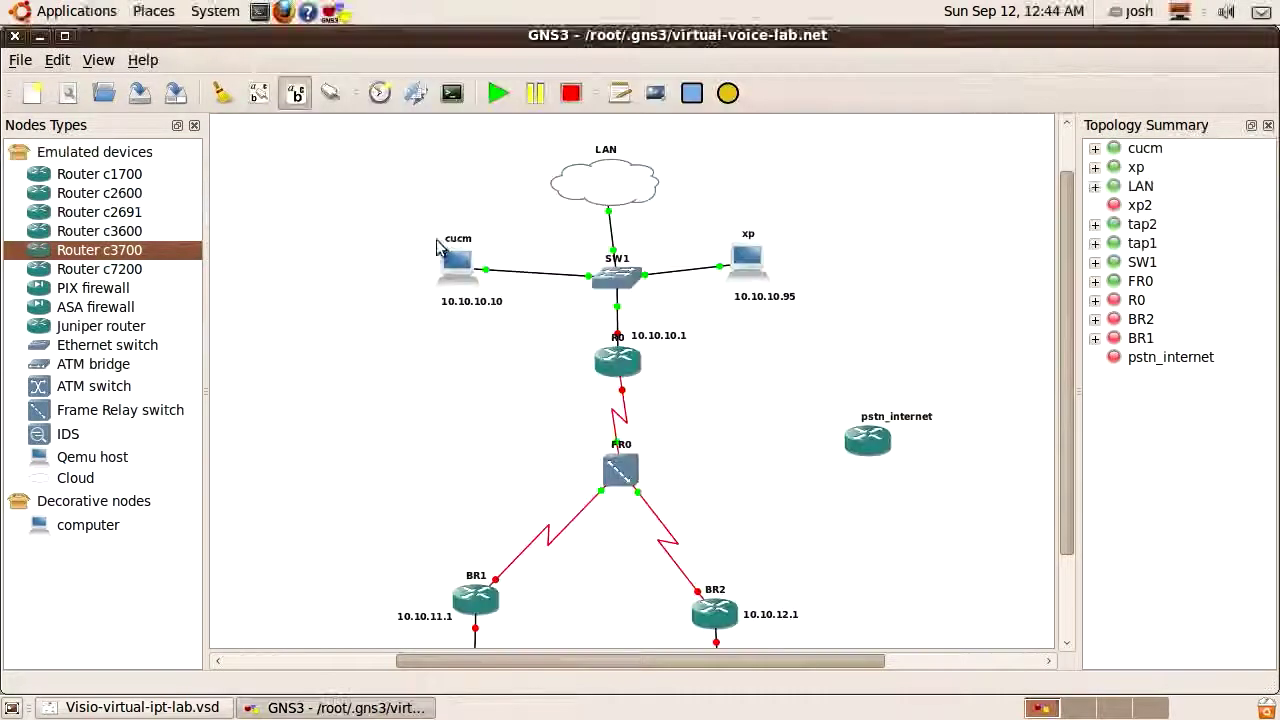
Link pstn_internet's f0/0 interface to a port on switch SW1
{"action": "left_click", "coordinate": [334, 94]}
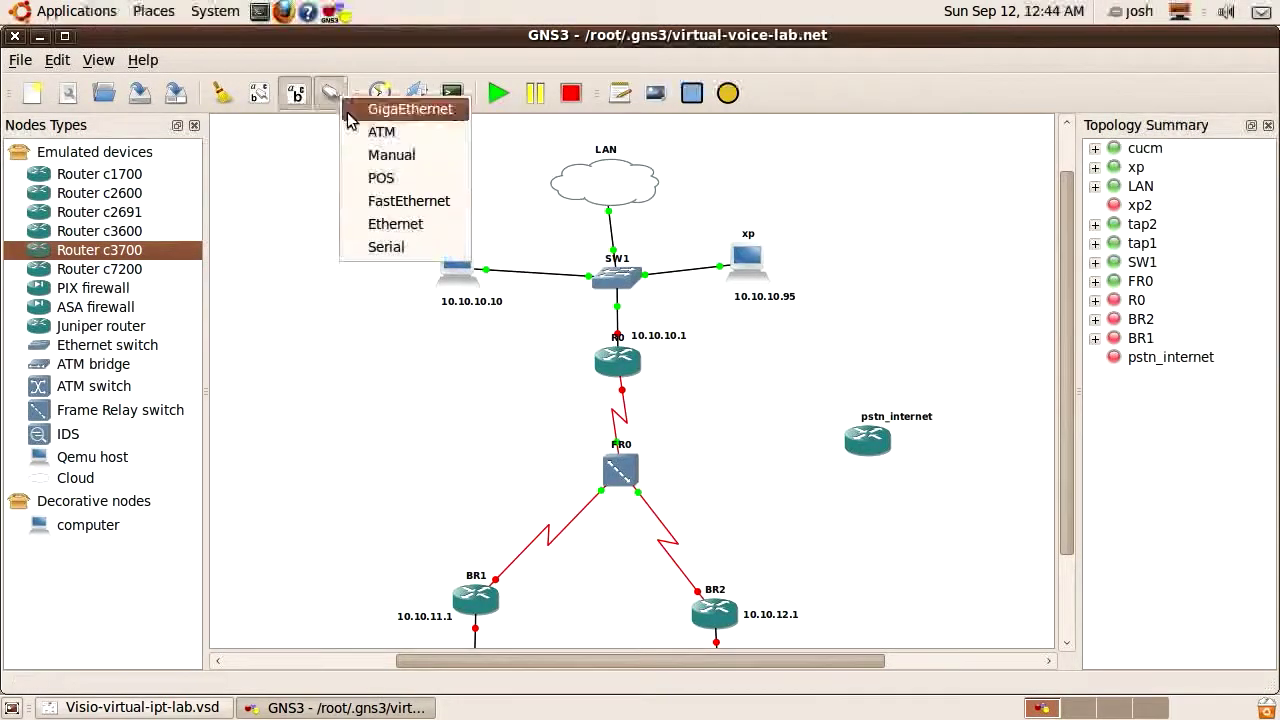
{"action": "left_click", "coordinate": [385, 146]}
{"action": "left_click", "coordinate": [856, 437]}
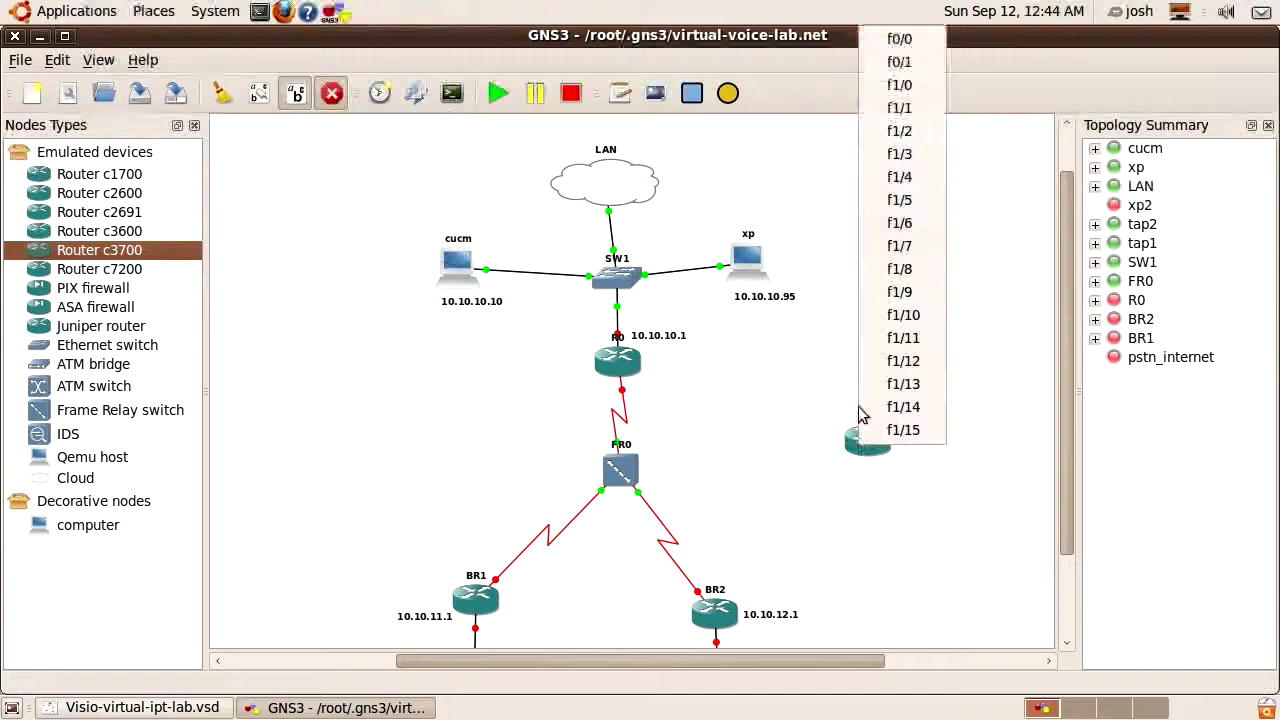
{"action": "left_click", "coordinate": [881, 40]}
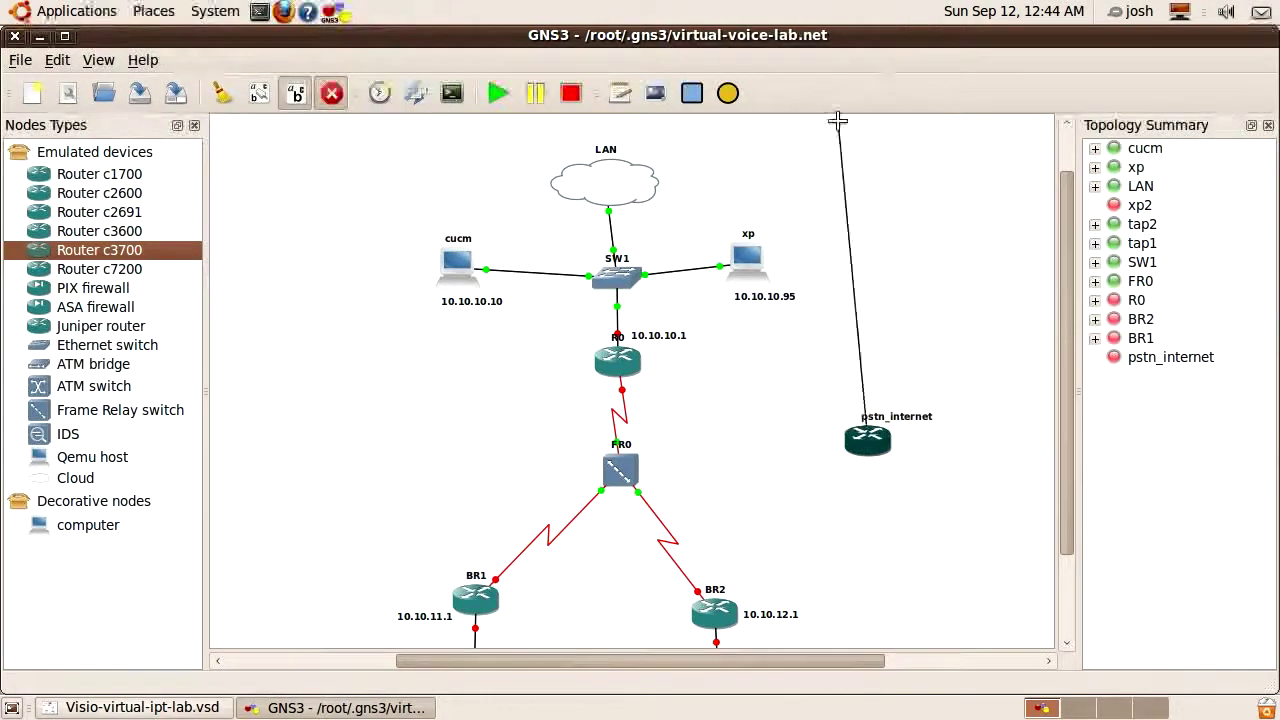
{"action": "left_click", "coordinate": [629, 280]}
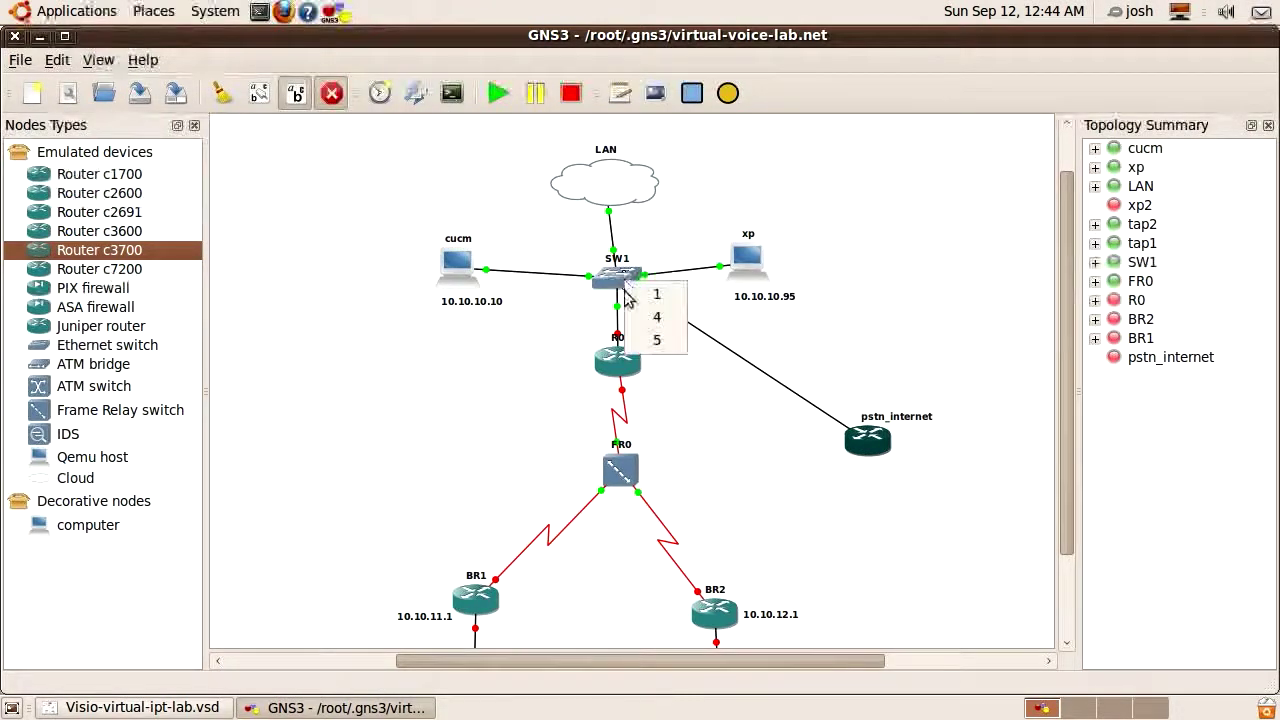
{"action": "left_click", "coordinate": [637, 339]}
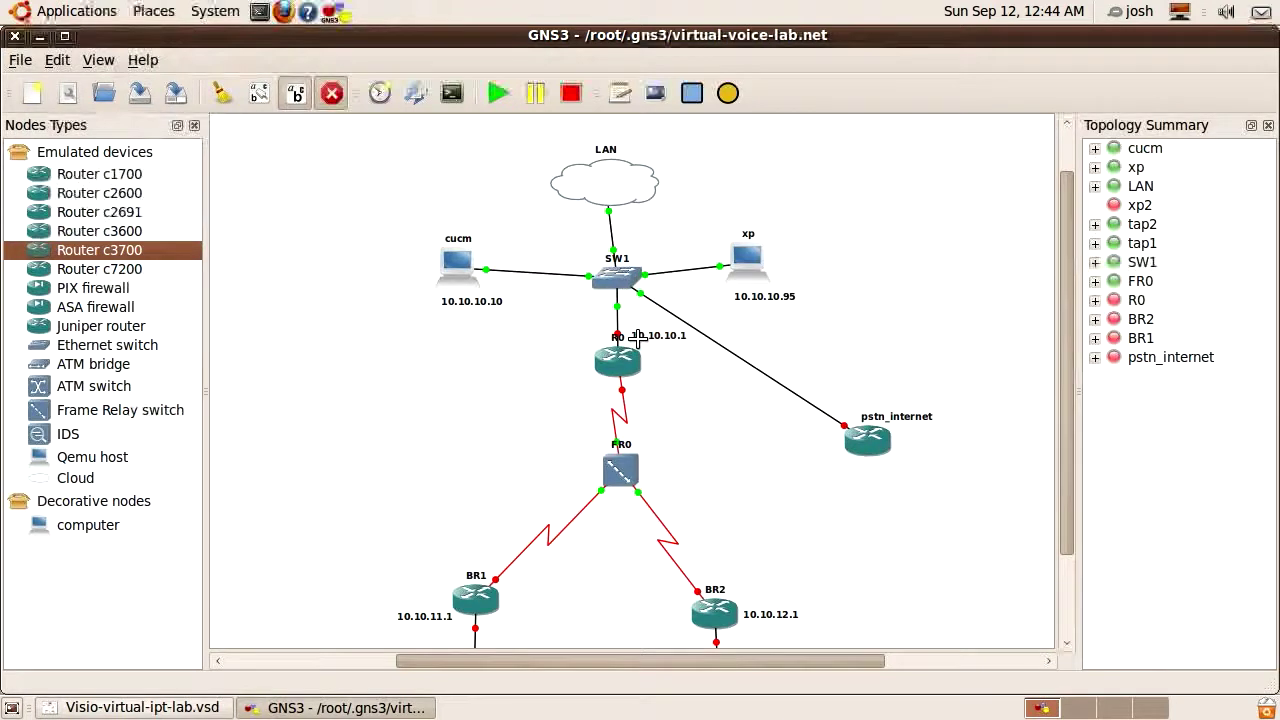
Connect pstn_internet f1/0 to router R0's f0/1 interface
{"action": "left_click", "coordinate": [867, 440]}
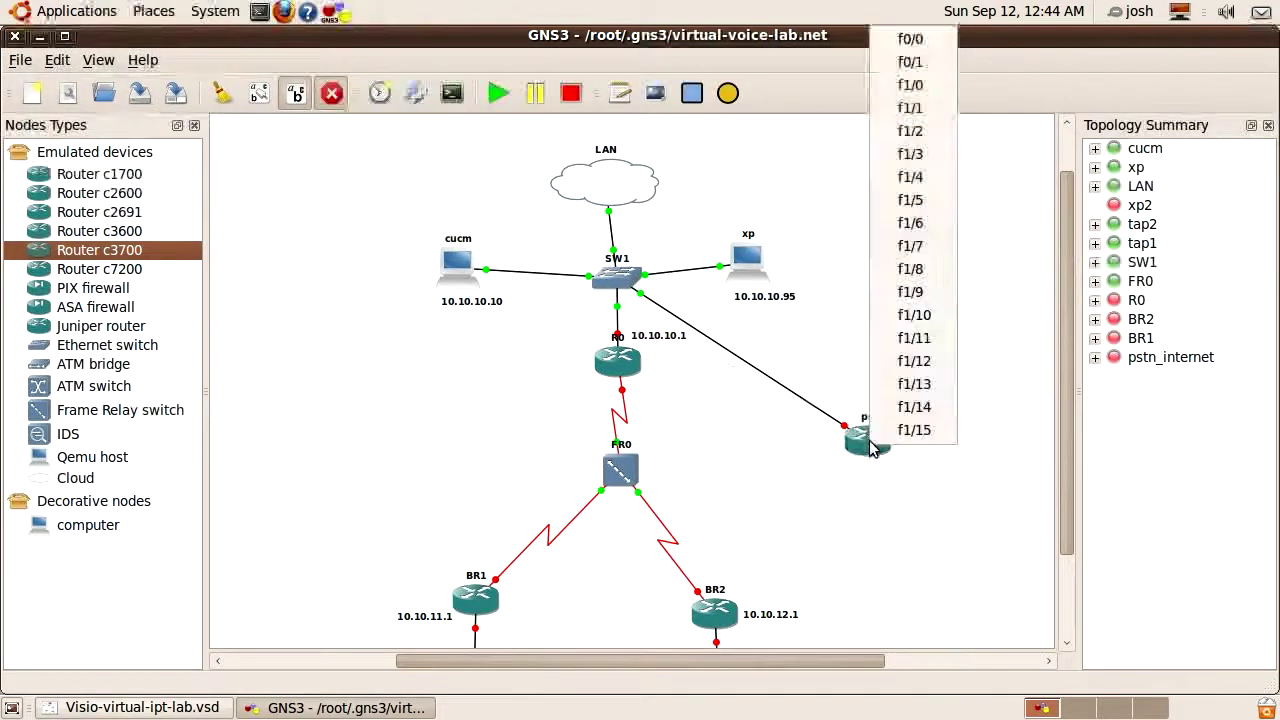
{"action": "left_click", "coordinate": [922, 87]}
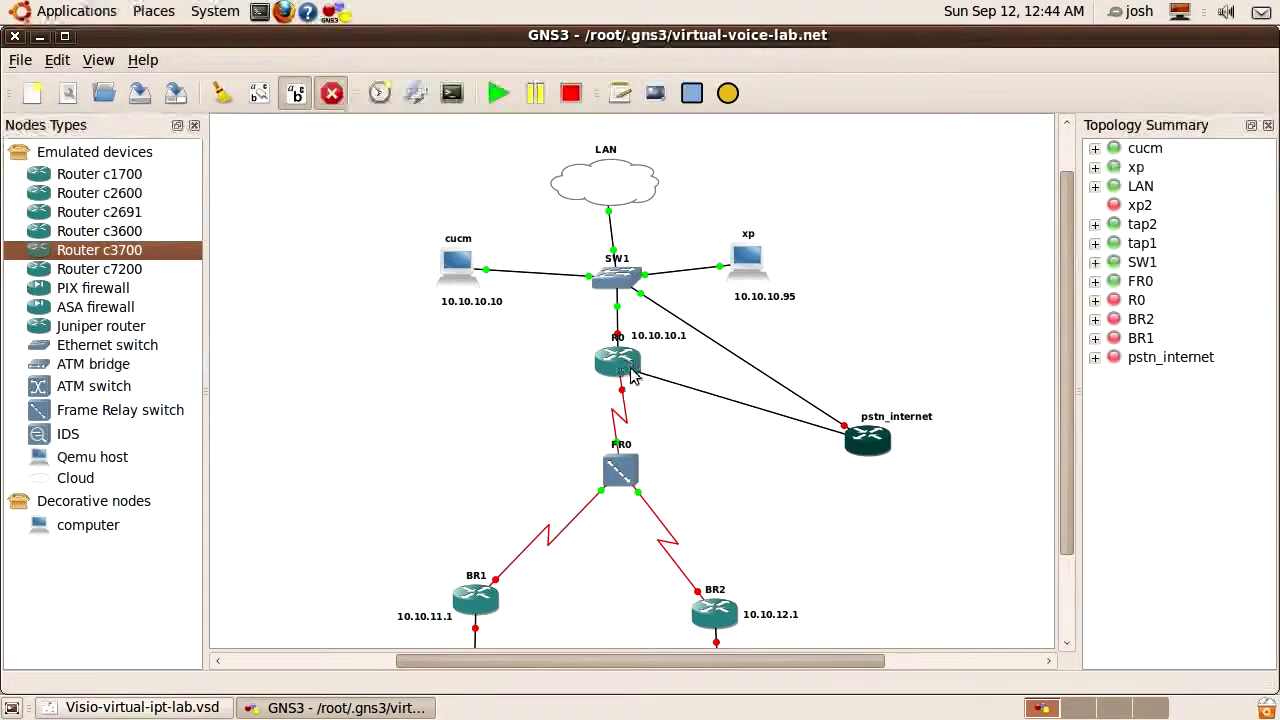
{"action": "mouse_move", "coordinate": [622, 368]}
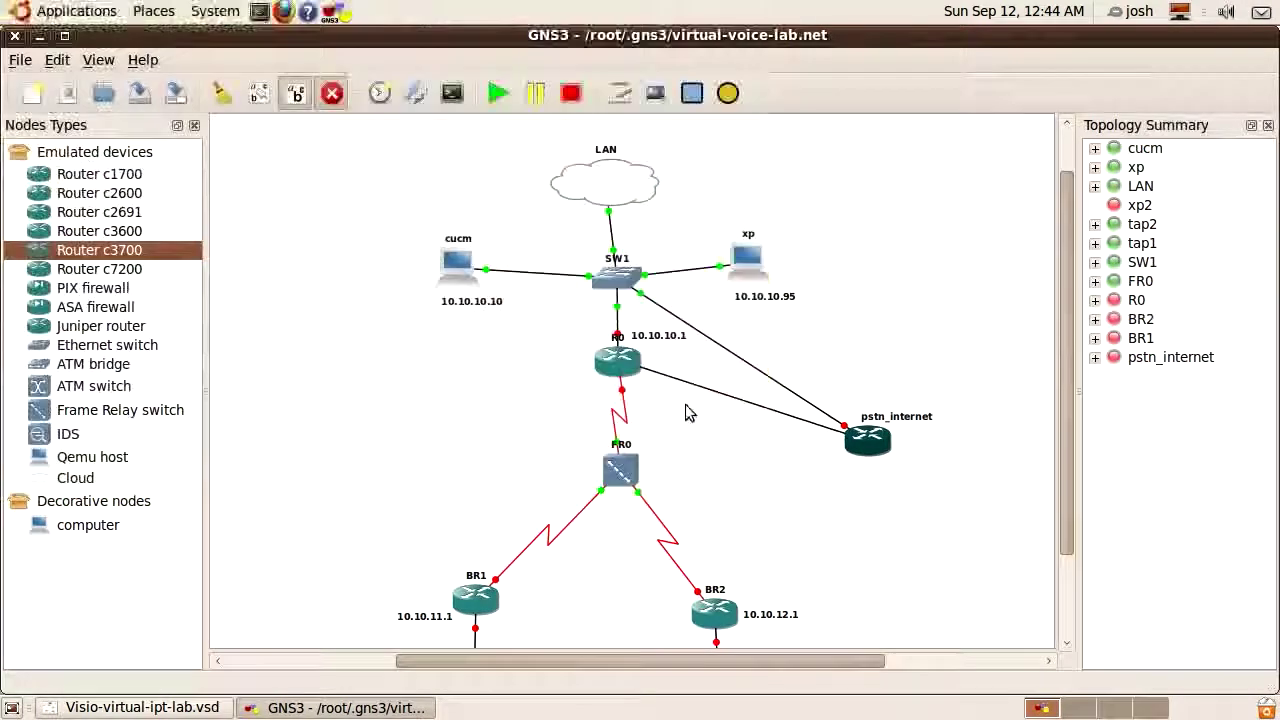
{"action": "left_click", "coordinate": [627, 362]}
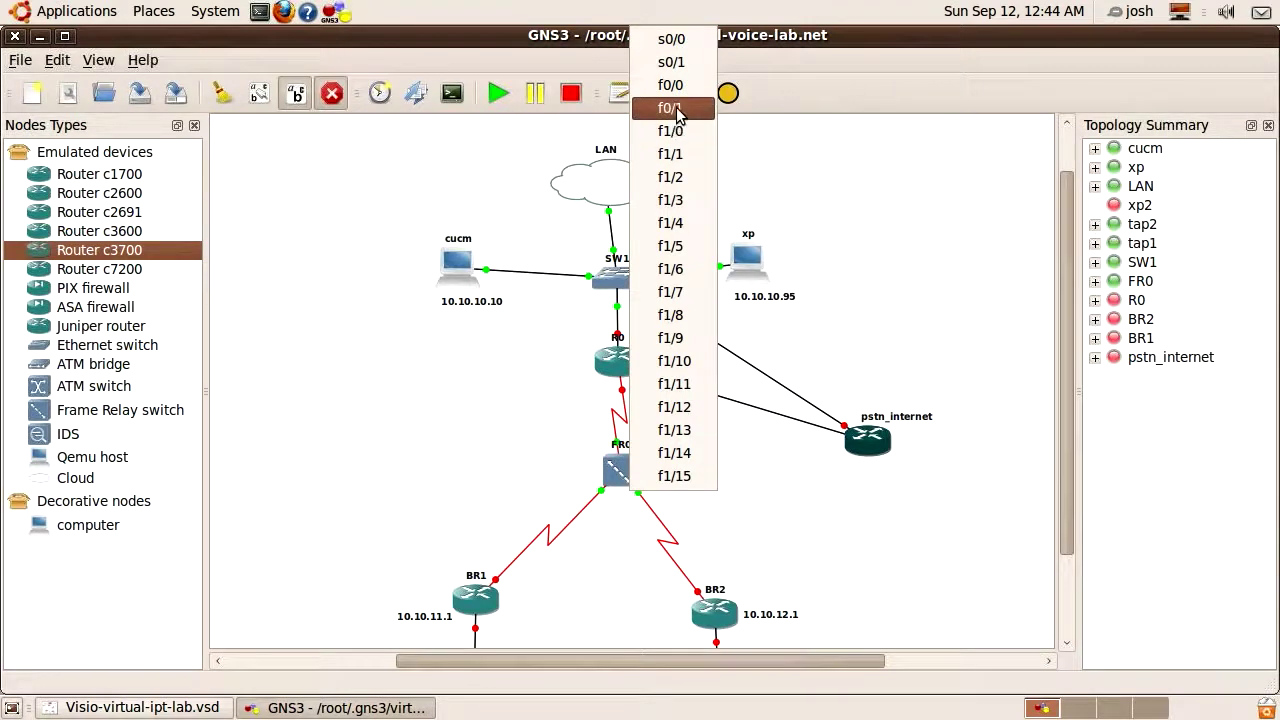
{"action": "left_click", "coordinate": [672, 110]}
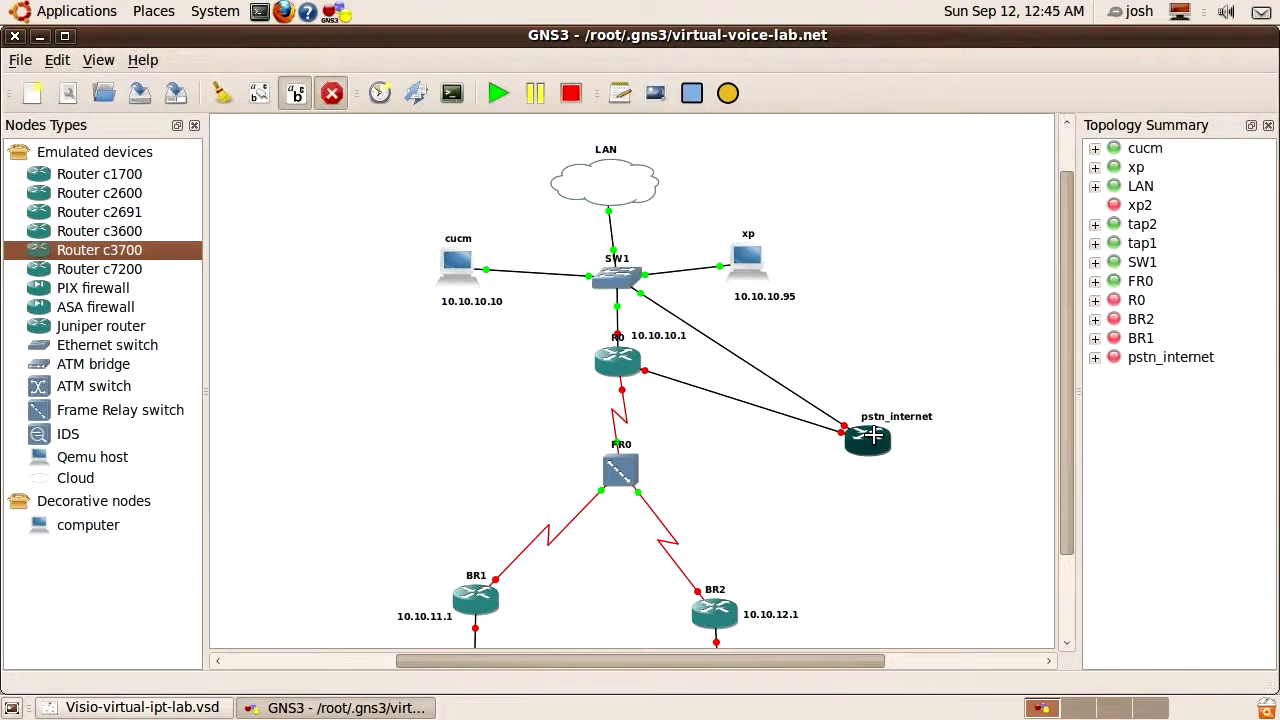
Connect pstn_internet f1/1 to BR1 f0/1 and f1/2 to BR2 f0/1
{"action": "left_click", "coordinate": [872, 434]}
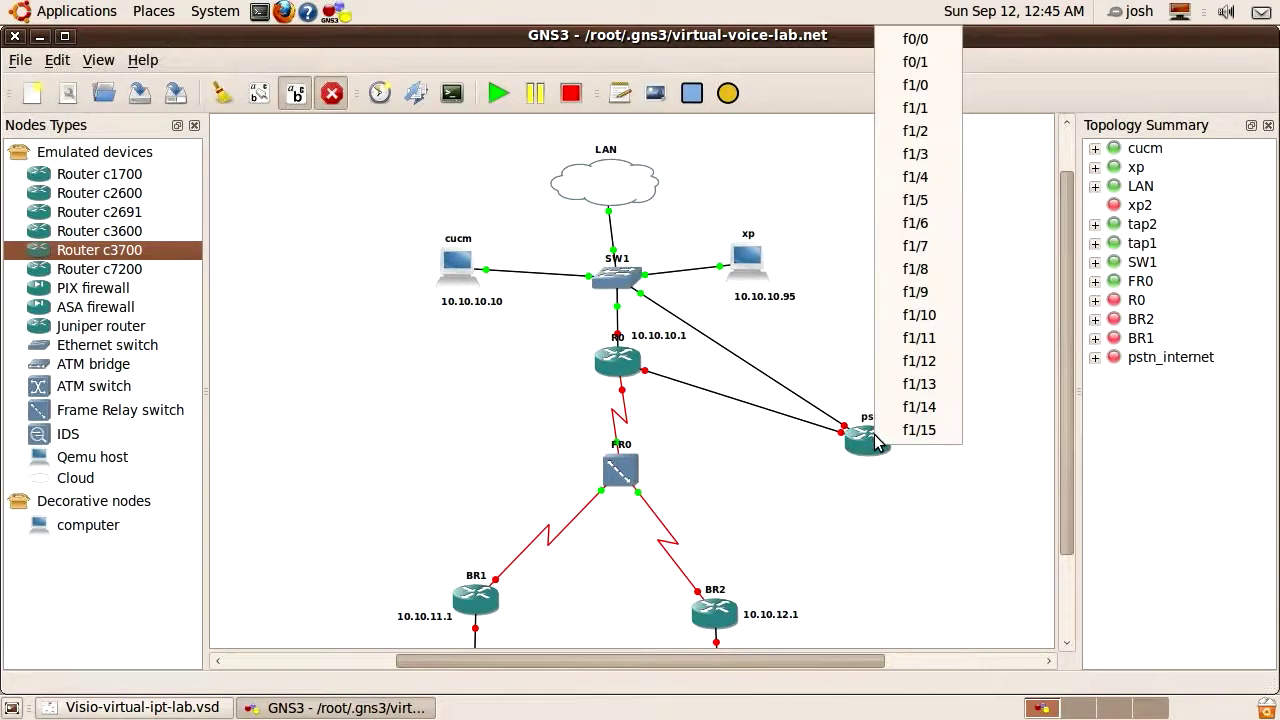
{"action": "left_click", "coordinate": [938, 110]}
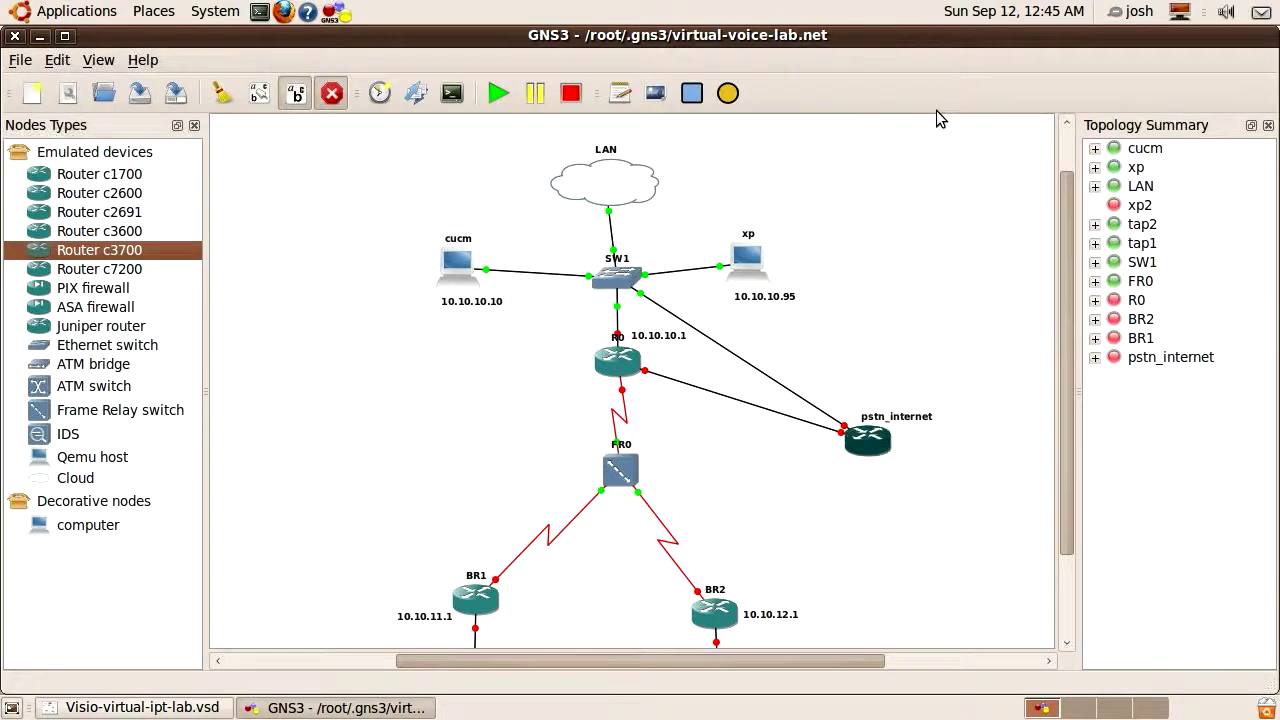
{"action": "left_click", "coordinate": [478, 603]}
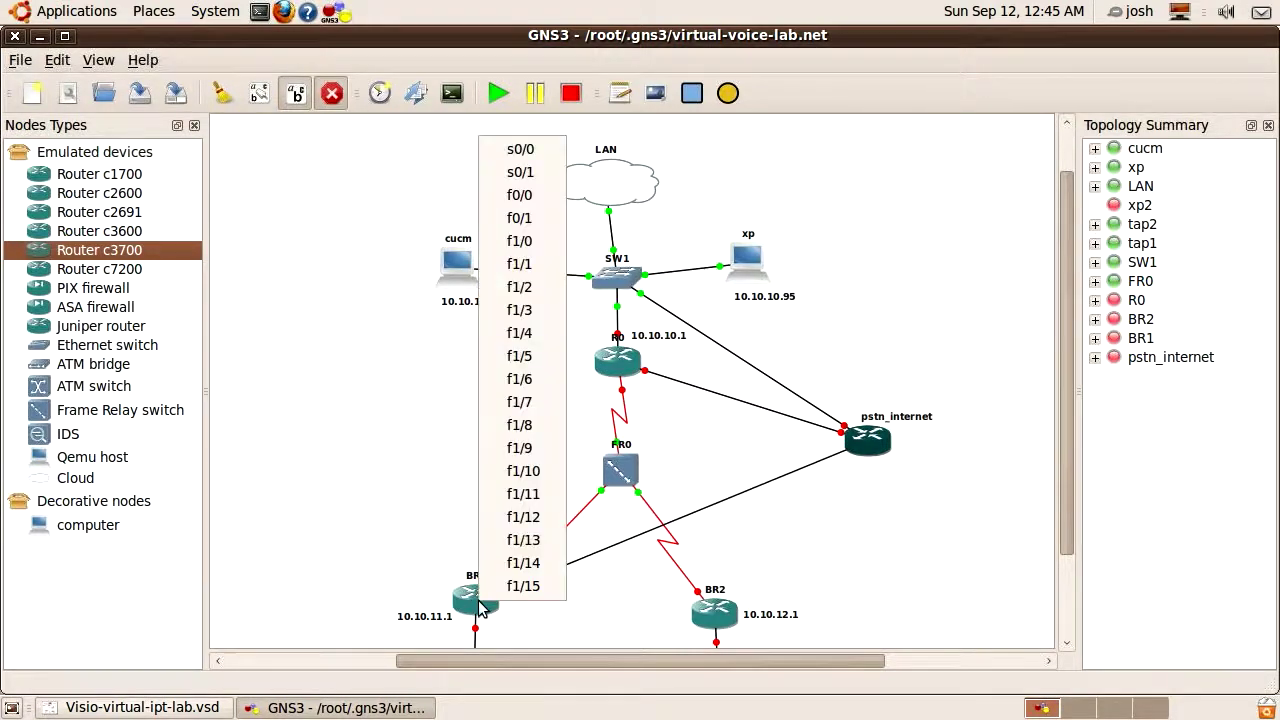
{"action": "left_click", "coordinate": [540, 218]}
{"action": "left_click", "coordinate": [856, 438]}
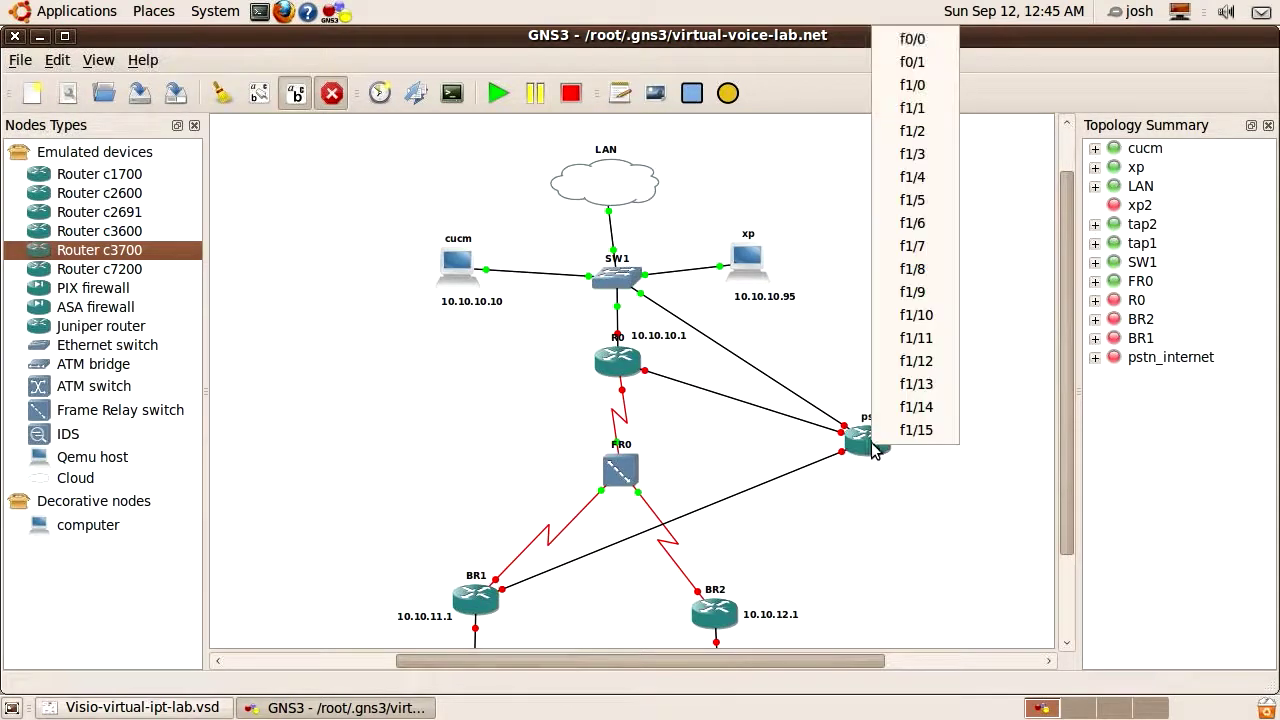
{"action": "left_click", "coordinate": [920, 140]}
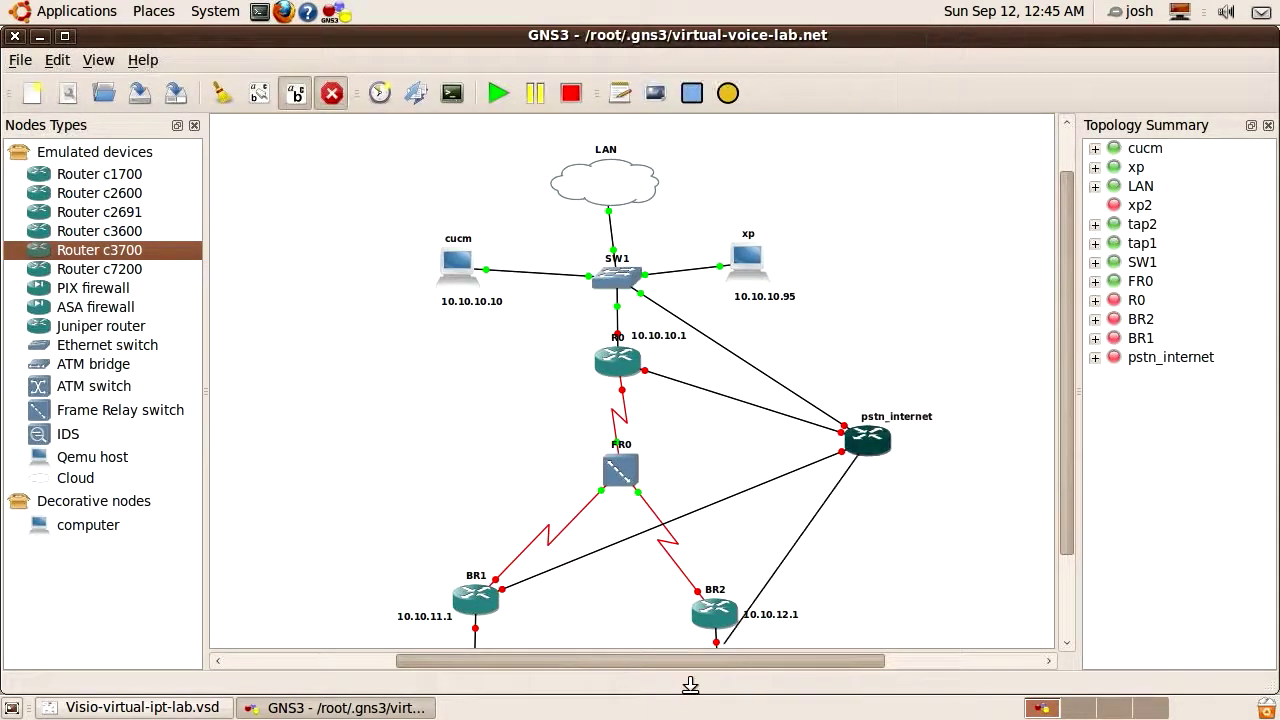
{"action": "left_click", "coordinate": [725, 618]}
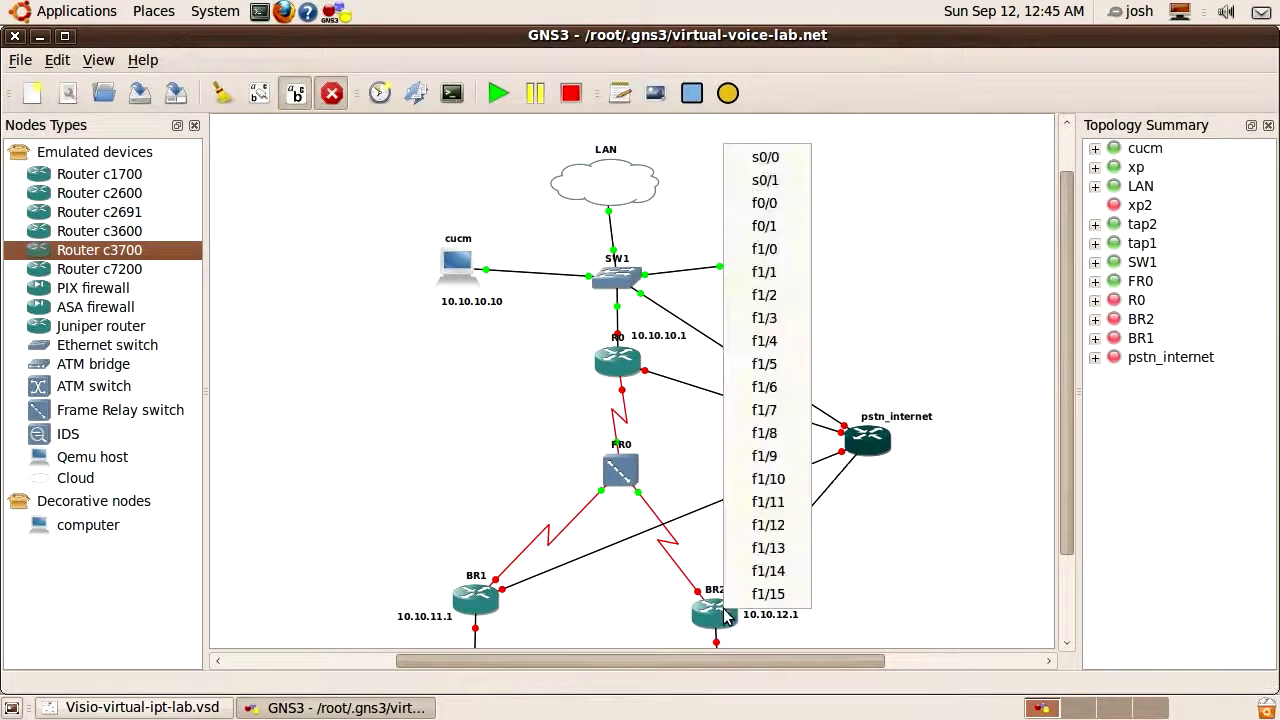
{"action": "left_click", "coordinate": [777, 234]}
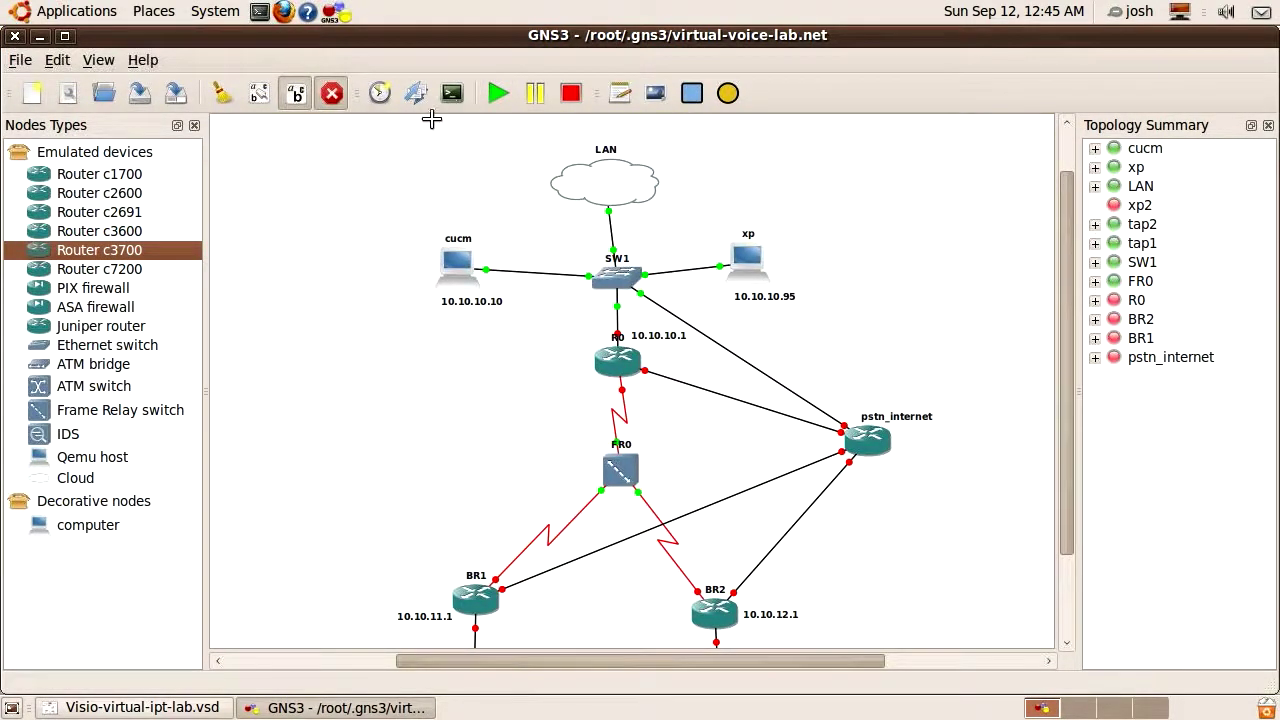
Exit link mode, start the pstn_internet router and open its console
{"action": "left_click", "coordinate": [332, 93]}
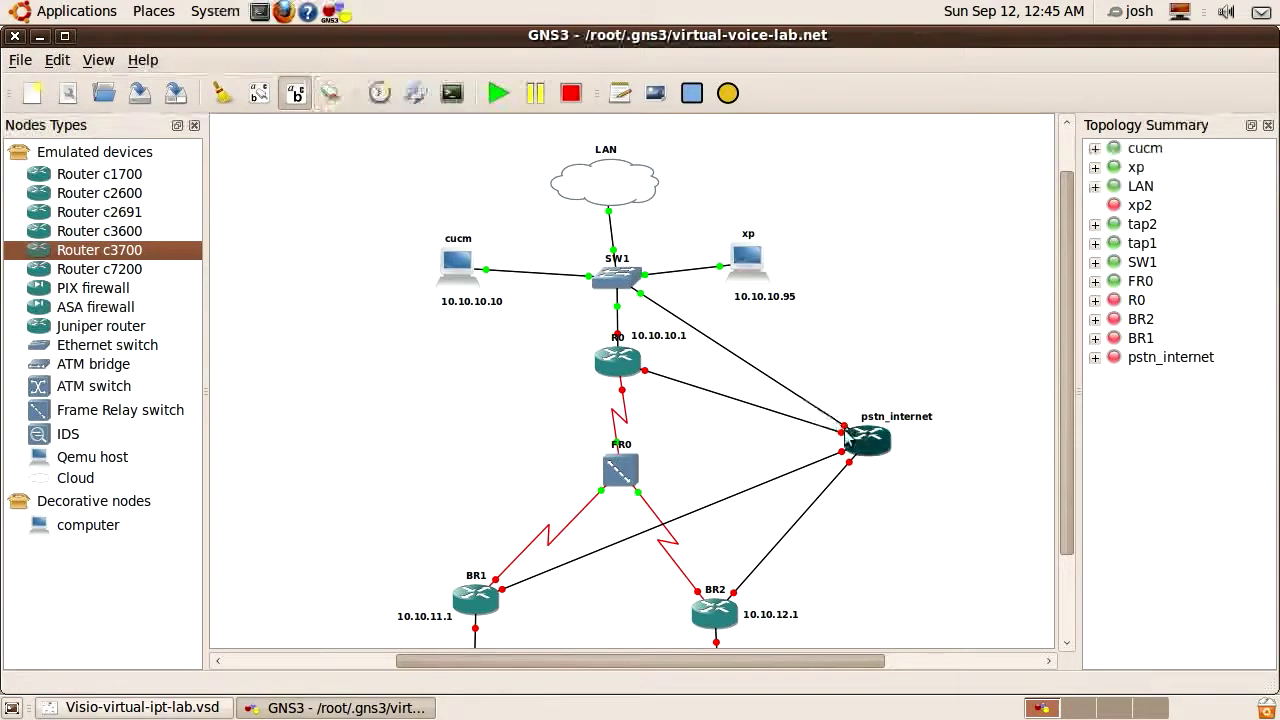
{"action": "right_click", "coordinate": [867, 445]}
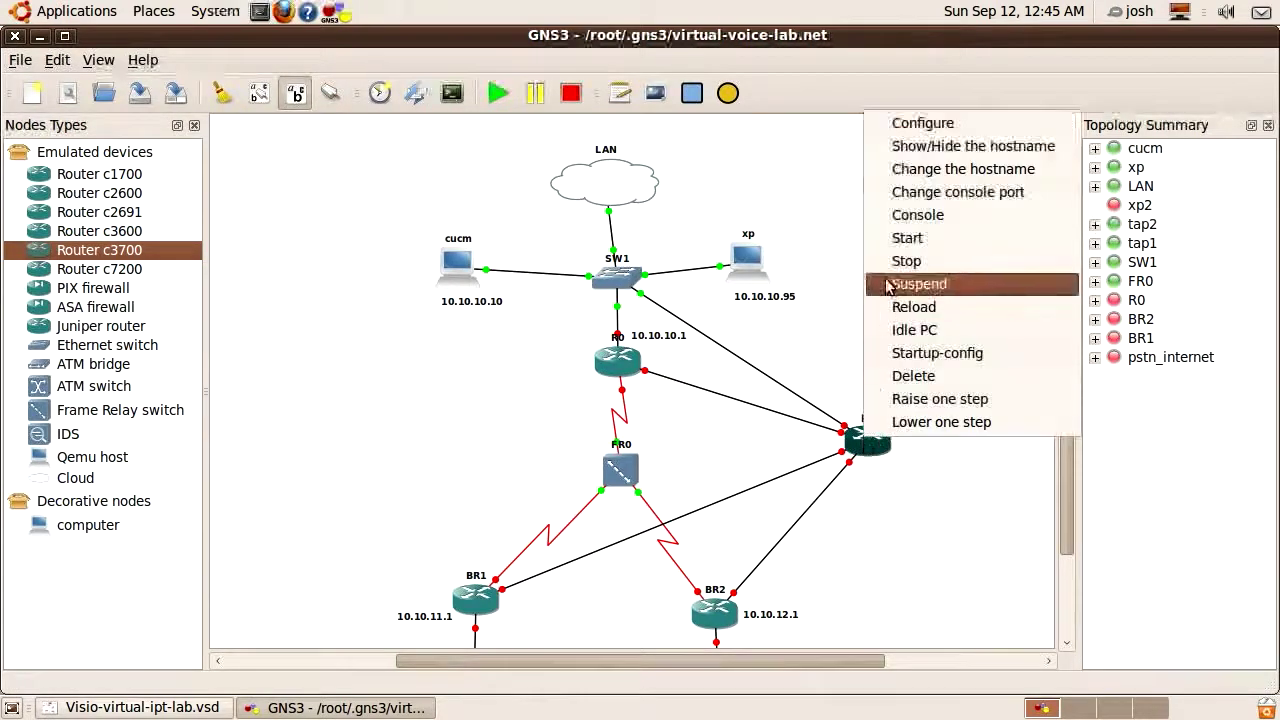
{"action": "left_click", "coordinate": [896, 239]}
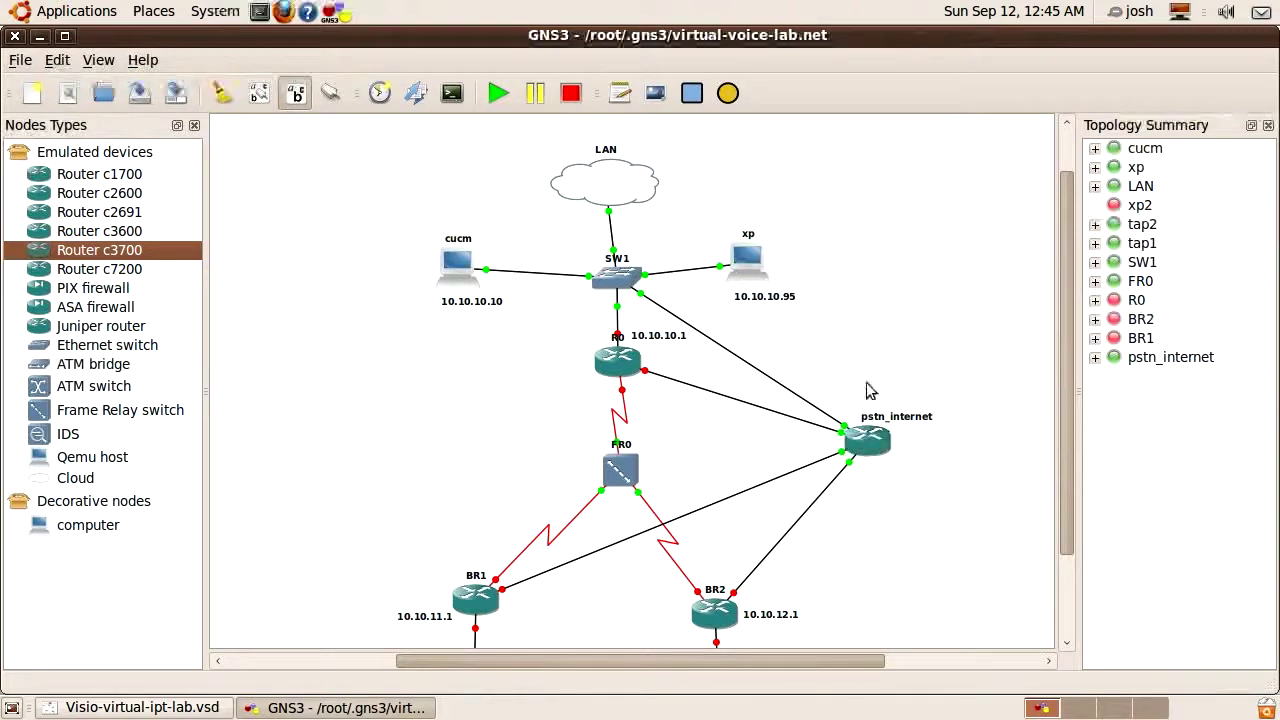
{"action": "right_click", "coordinate": [870, 443]}
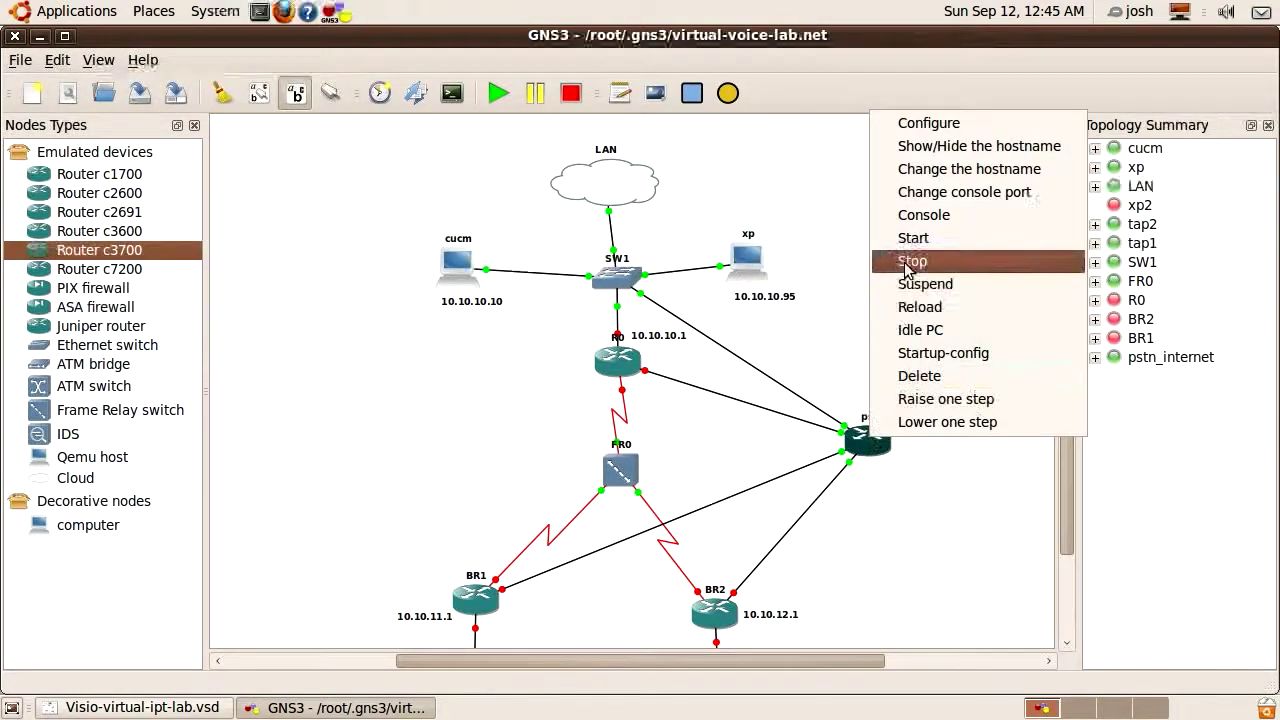
{"action": "left_click", "coordinate": [918, 216]}
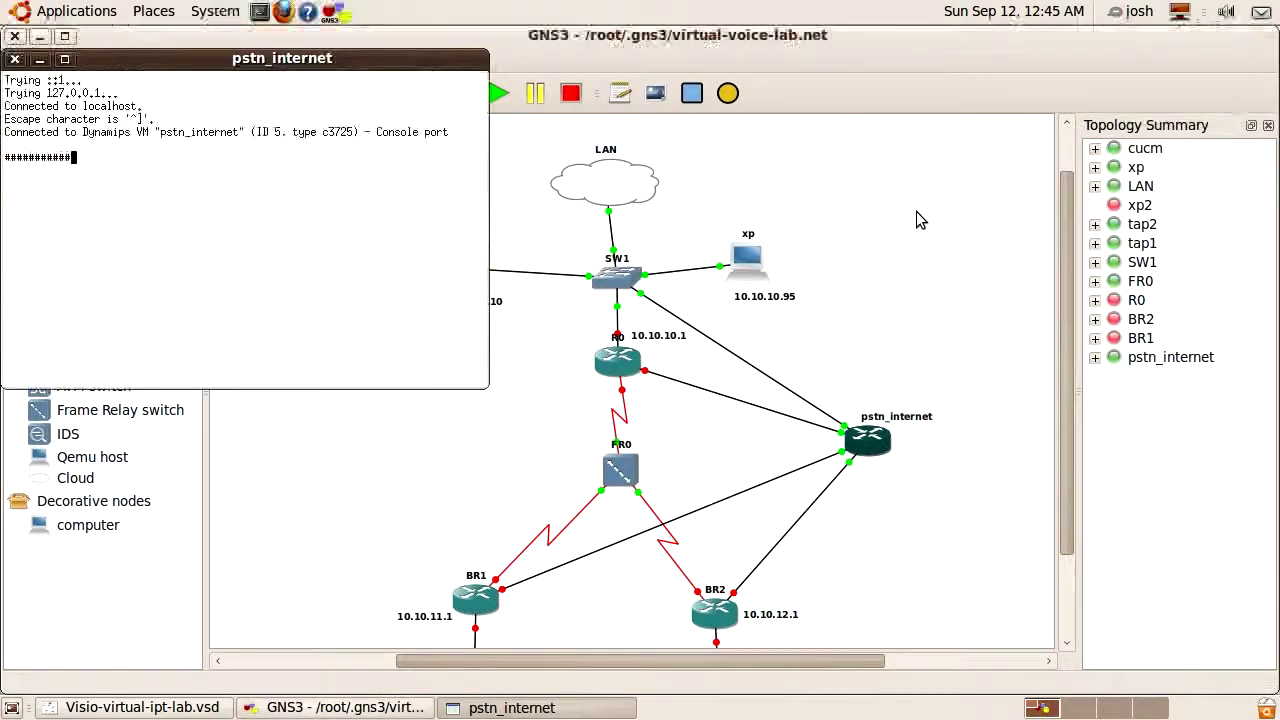
Answer 'no' to the initial configuration dialog on the pstn_internet console
{"action": "left_click_drag", "start_coordinate": [174, 62], "coordinate": [301, 144]}
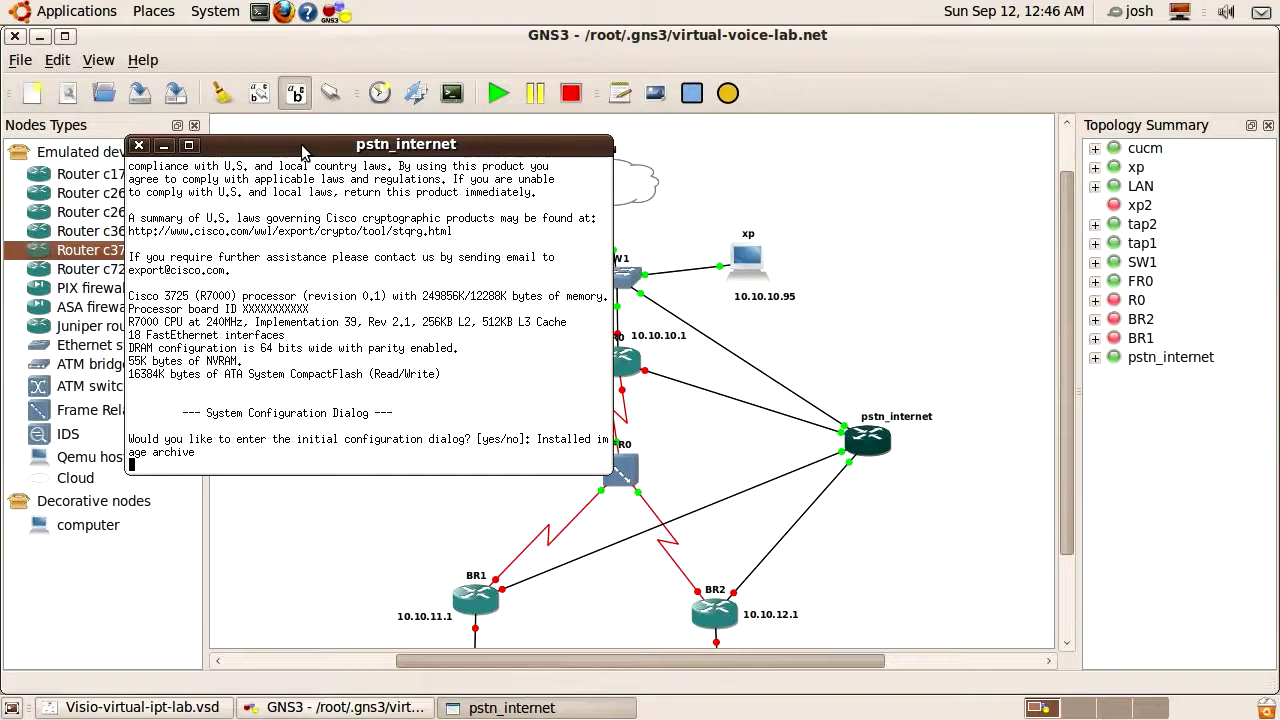
{"action": "key", "text": "Return"}
{"action": "type", "text": "no"}
{"action": "key", "text": "Return"}
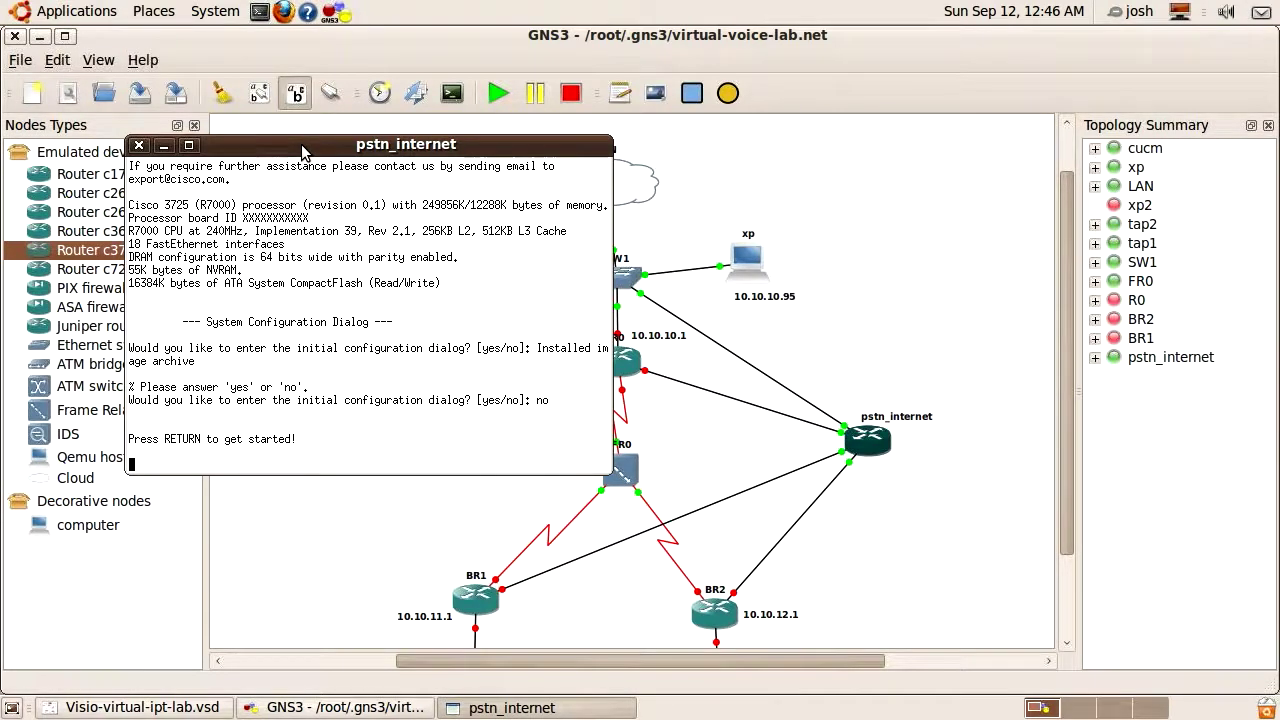
{"action": "key", "text": "Return"}
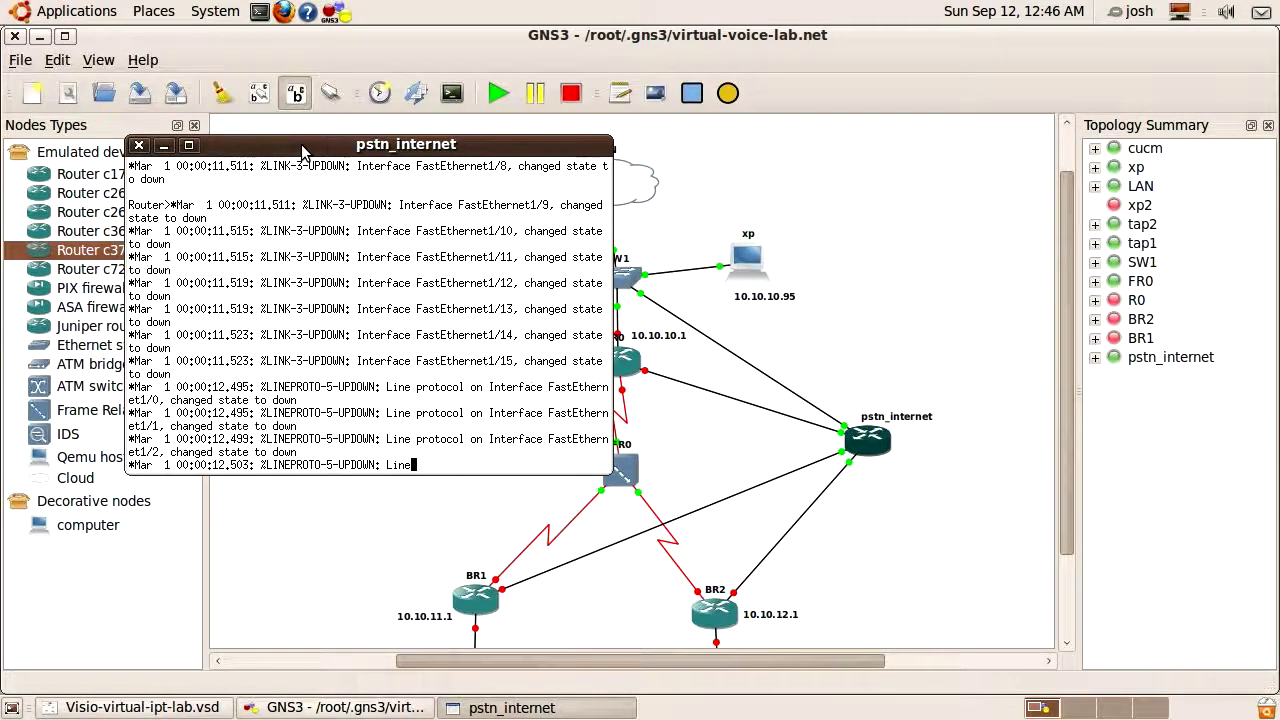
Enter global config mode with 'en' and 'config t', disable console logging, and enter hostname pstn_internet
{"action": "type", "text": "en"}
{"action": "key", "text": "Return"}
{"action": "type", "text": "config t"}
{"action": "key", "text": "Return"}
{"action": "type", "text": "n"}
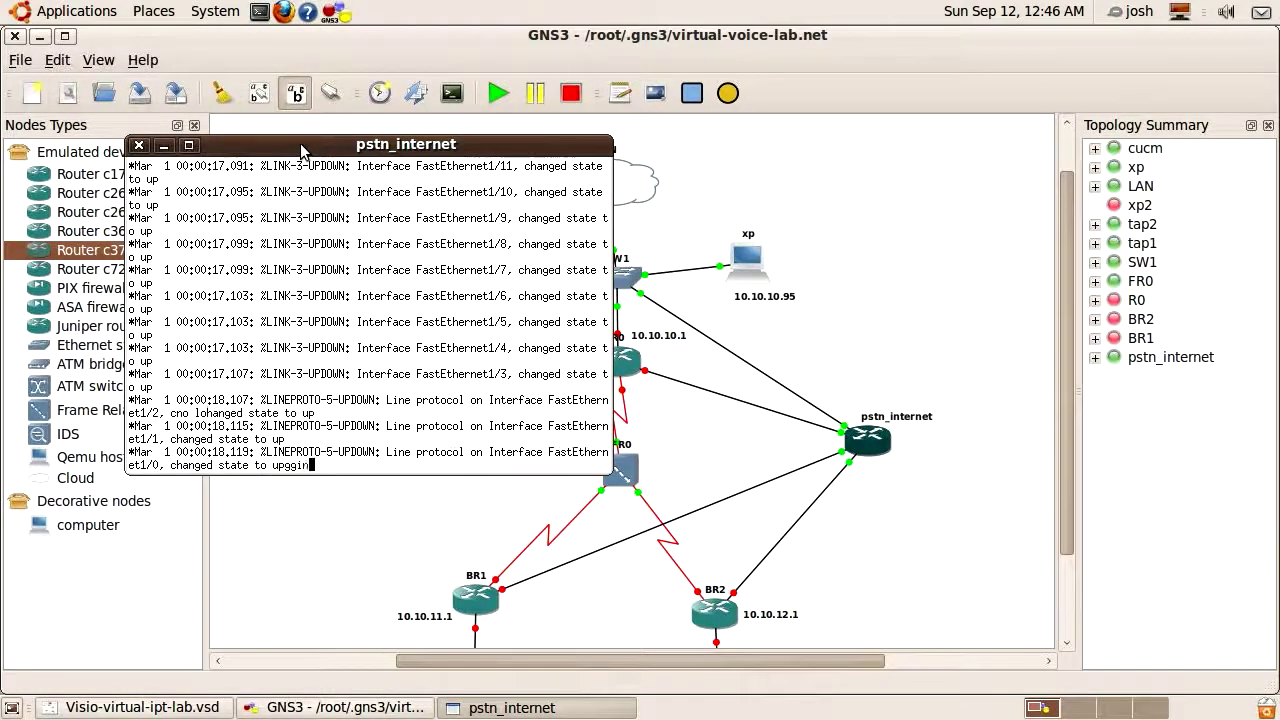
{"action": "type", "text": "o logging console"}
{"action": "key", "text": "Return"}
{"action": "key", "text": "Return"}
{"action": "key", "text": "Return"}
{"action": "key", "text": "Return"}
{"action": "key", "text": "Return"}
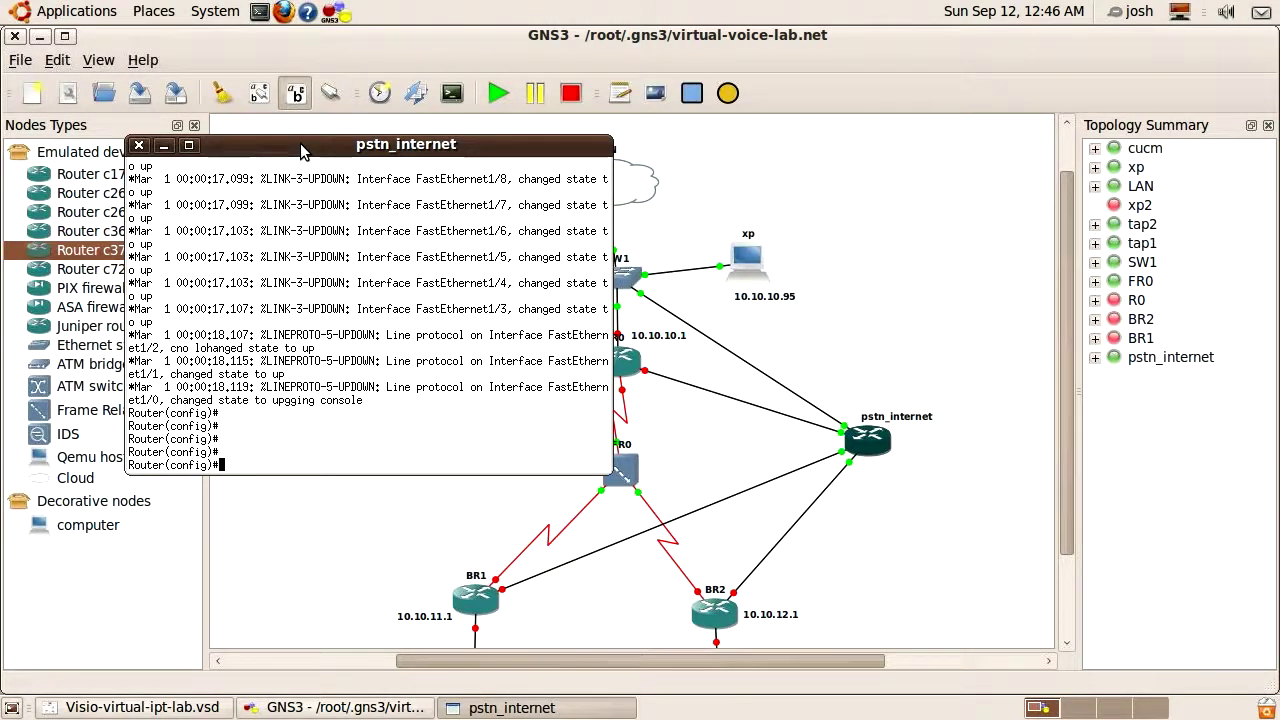
{"action": "type", "text": "hostname pstn_internet"}
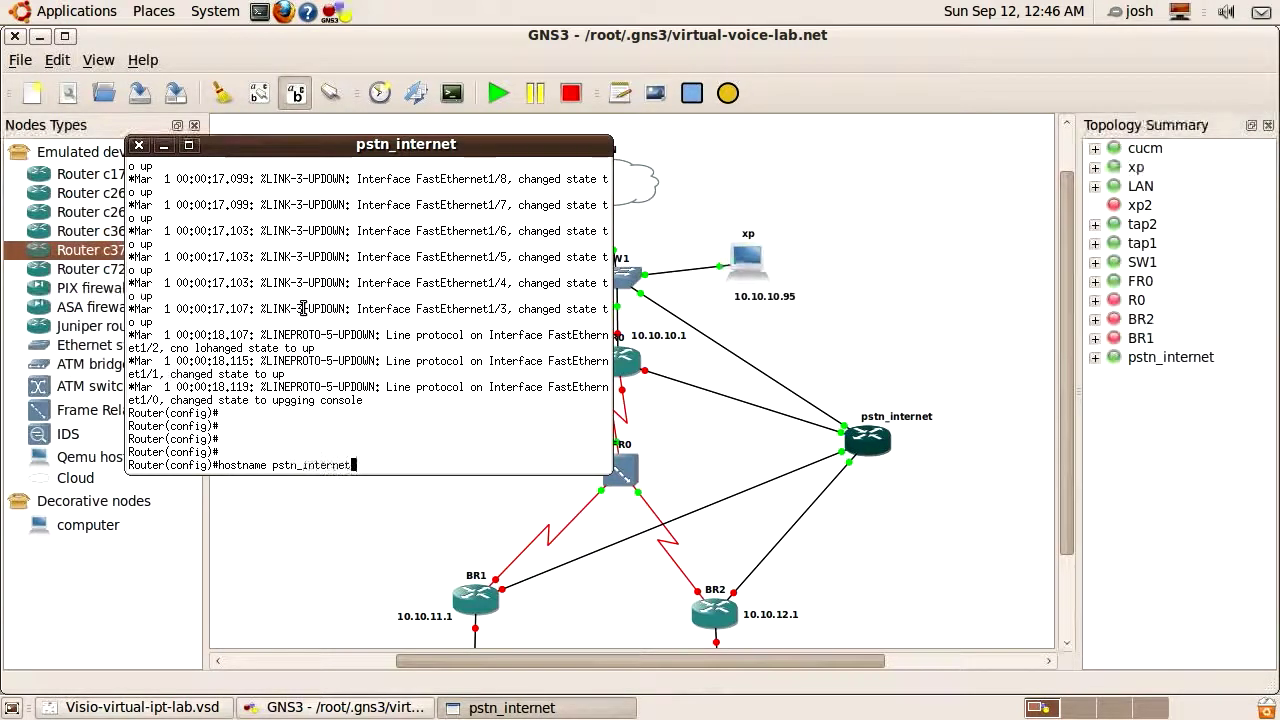
Apply the pstn_internet hostname and bring interface f0/0 up with no shutdown
{"action": "key", "text": "Return"}
{"action": "key", "text": "Return"}
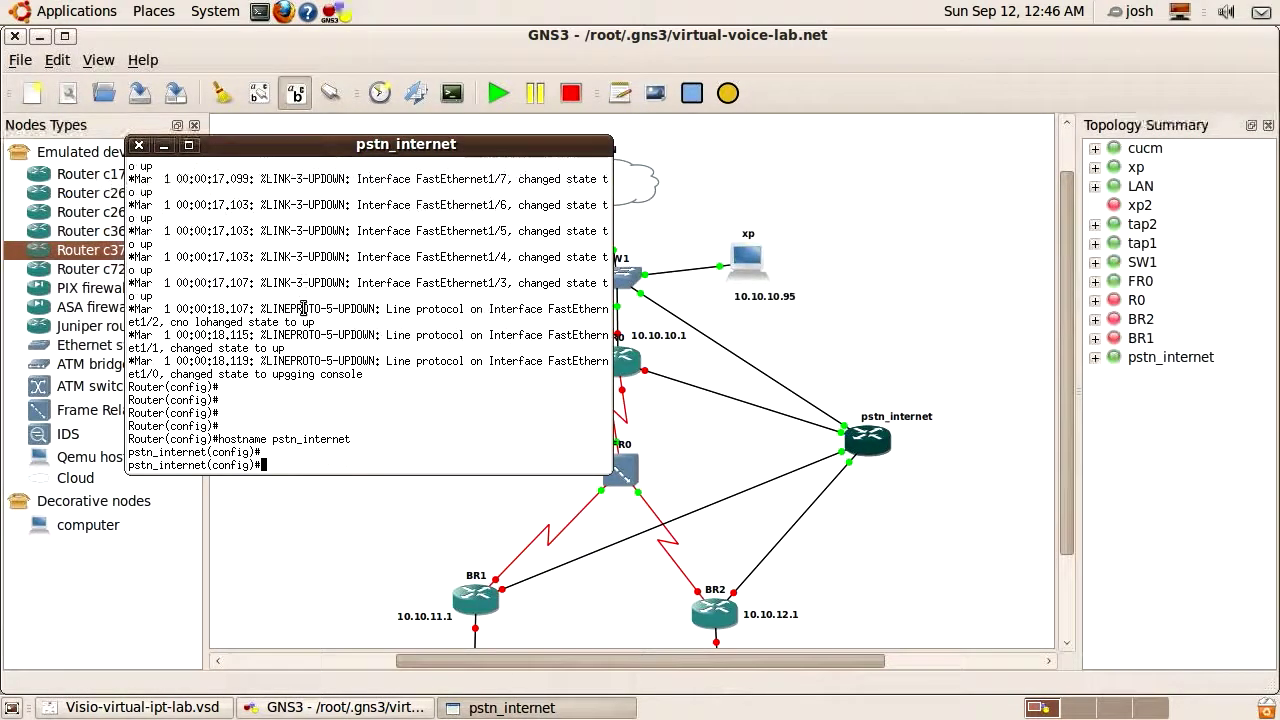
{"action": "type", "text": "int f0/0"}
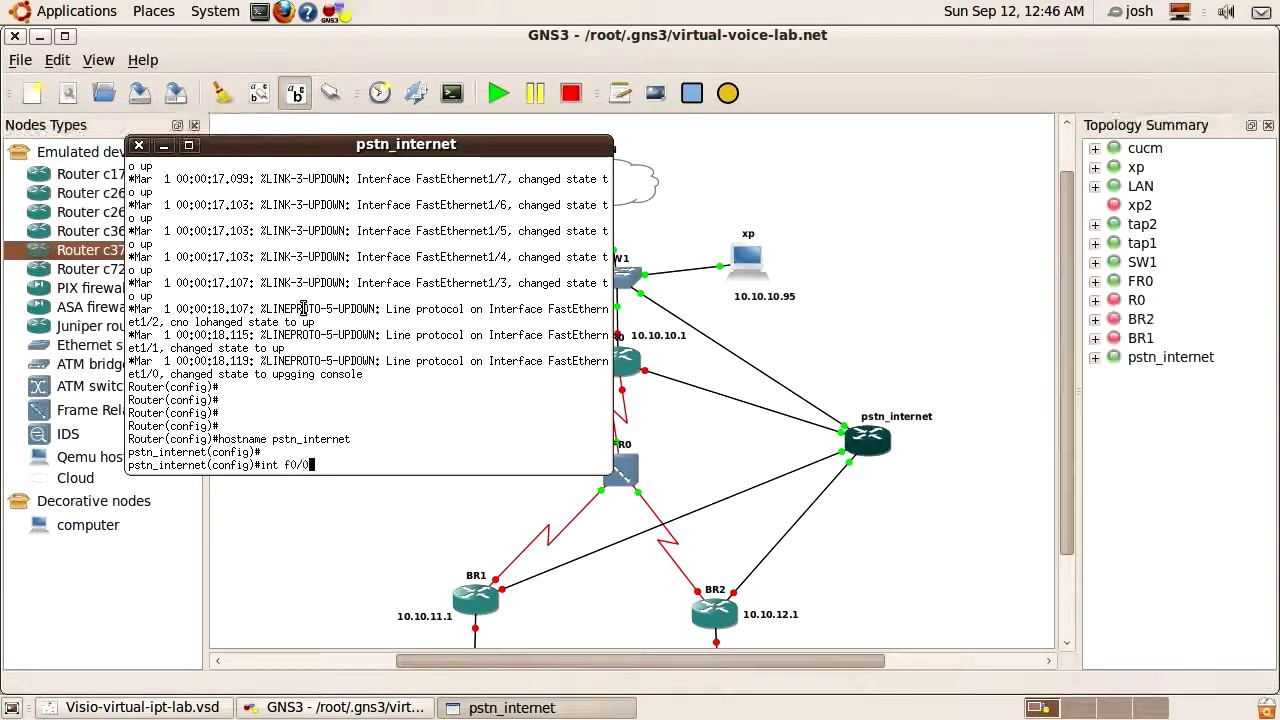
{"action": "key", "text": "Return"}
{"action": "type", "text": "no "}
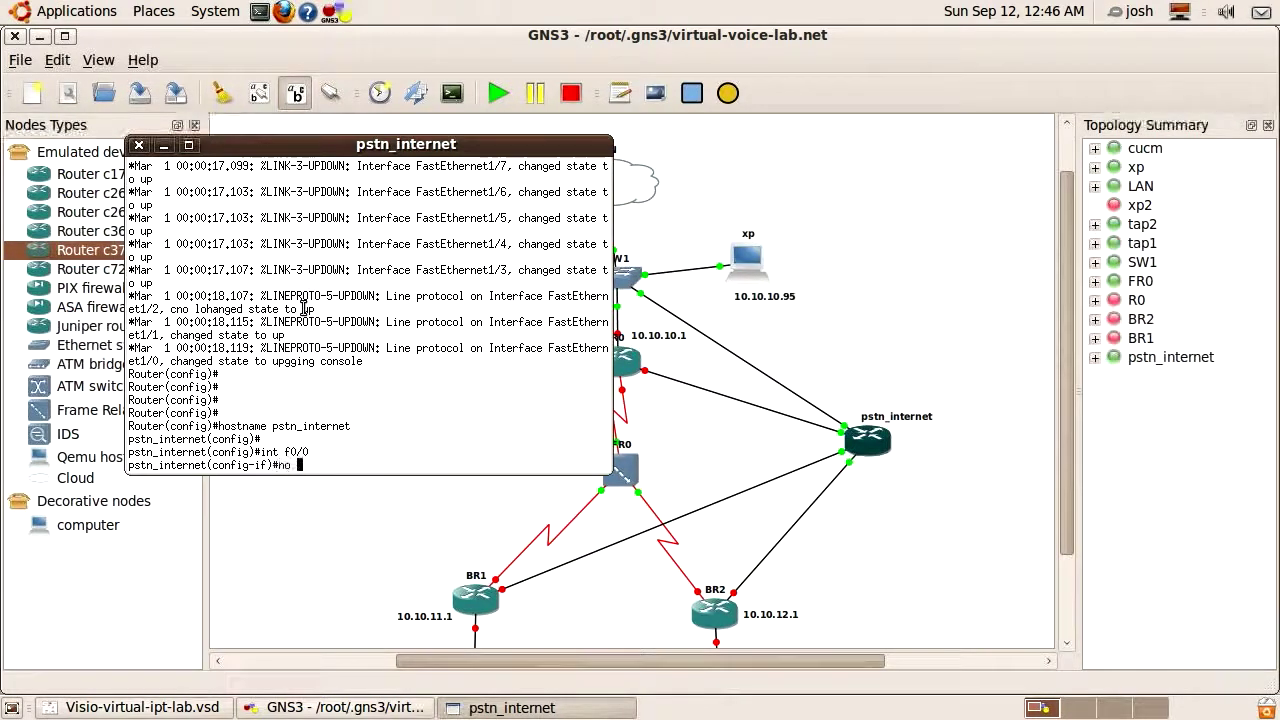
{"action": "type", "text": "shutdown"}
{"action": "key", "text": "Return"}
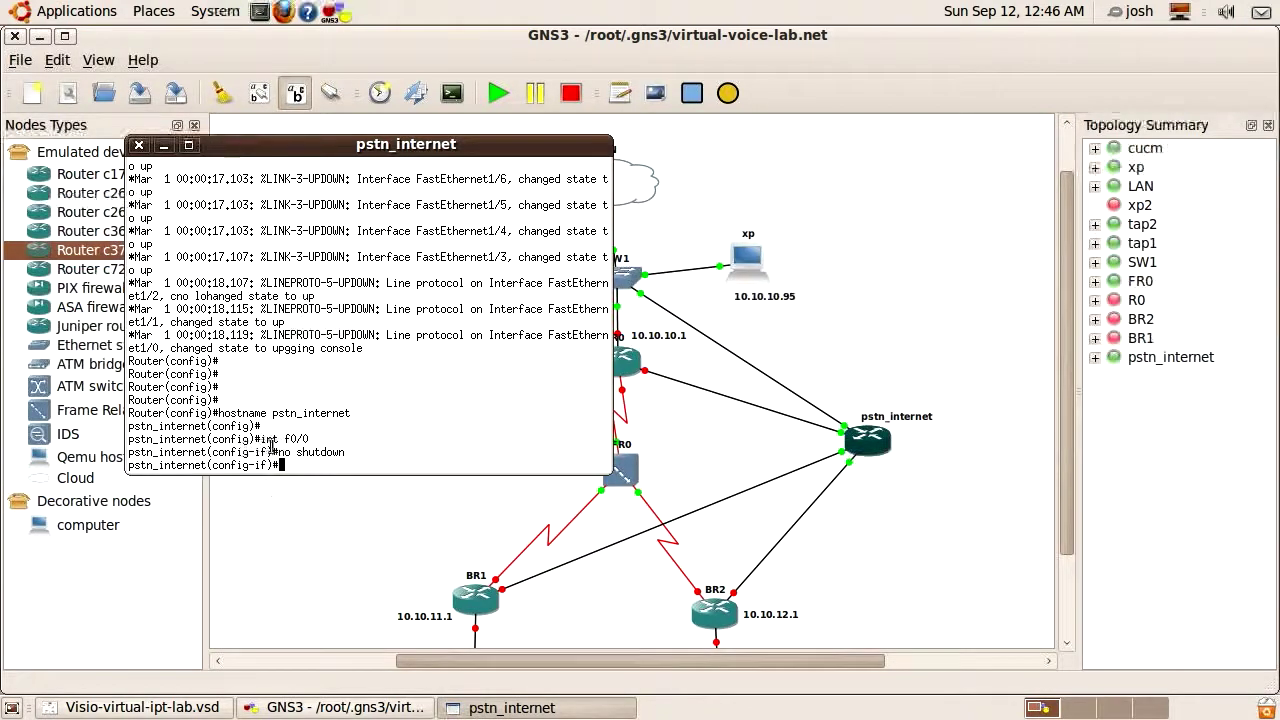
Describe f0/0 as '*** LAN ***' and address it 10.10.10.253 255.255.255.0
{"action": "type", "text": "desc *** PSTN_Router*"}
{"action": "key", "text": "BackSpace"}
{"action": "key", "text": "BackSpace"}
{"action": "key", "text": "BackSpace"}
{"action": "key", "text": "BackSpace"}
{"action": "key", "text": "BackSpace"}
{"action": "key", "text": "BackSpace"}
{"action": "key", "text": "BackSpace"}
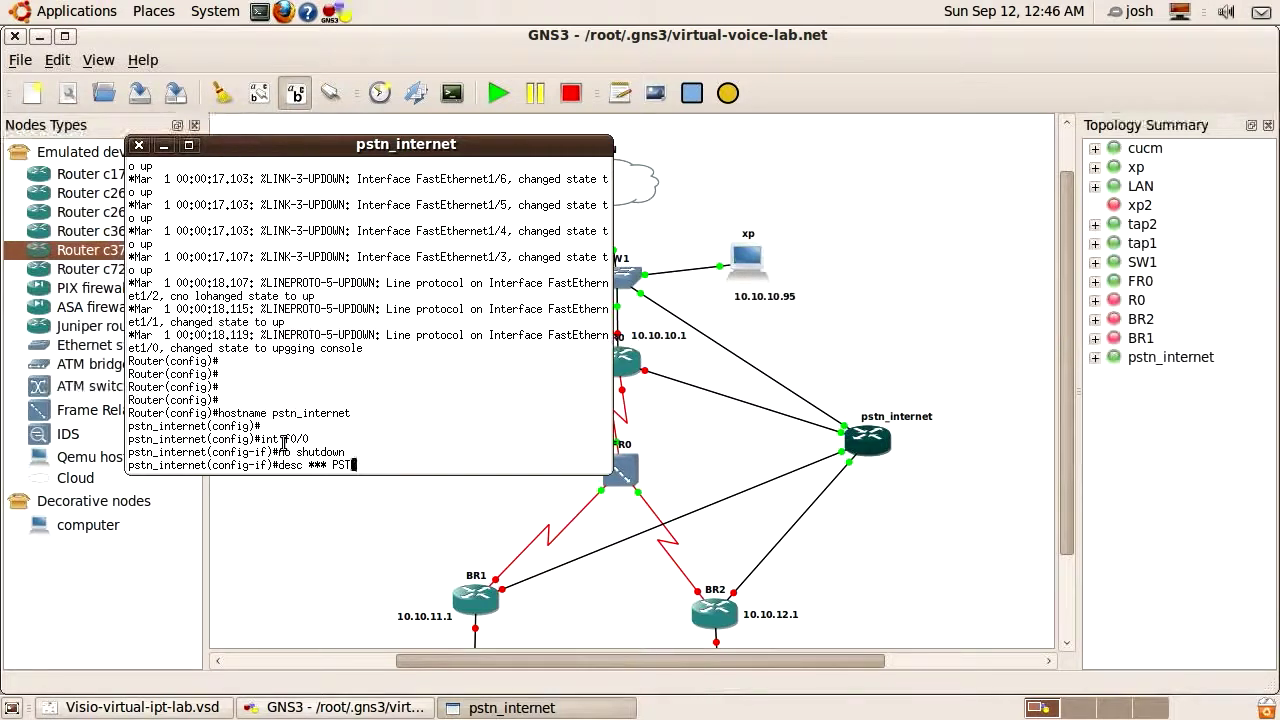
{"action": "type", "text": "LAN ***"}
{"action": "key", "text": "Return"}
{"action": "type", "text": "ip ad"}
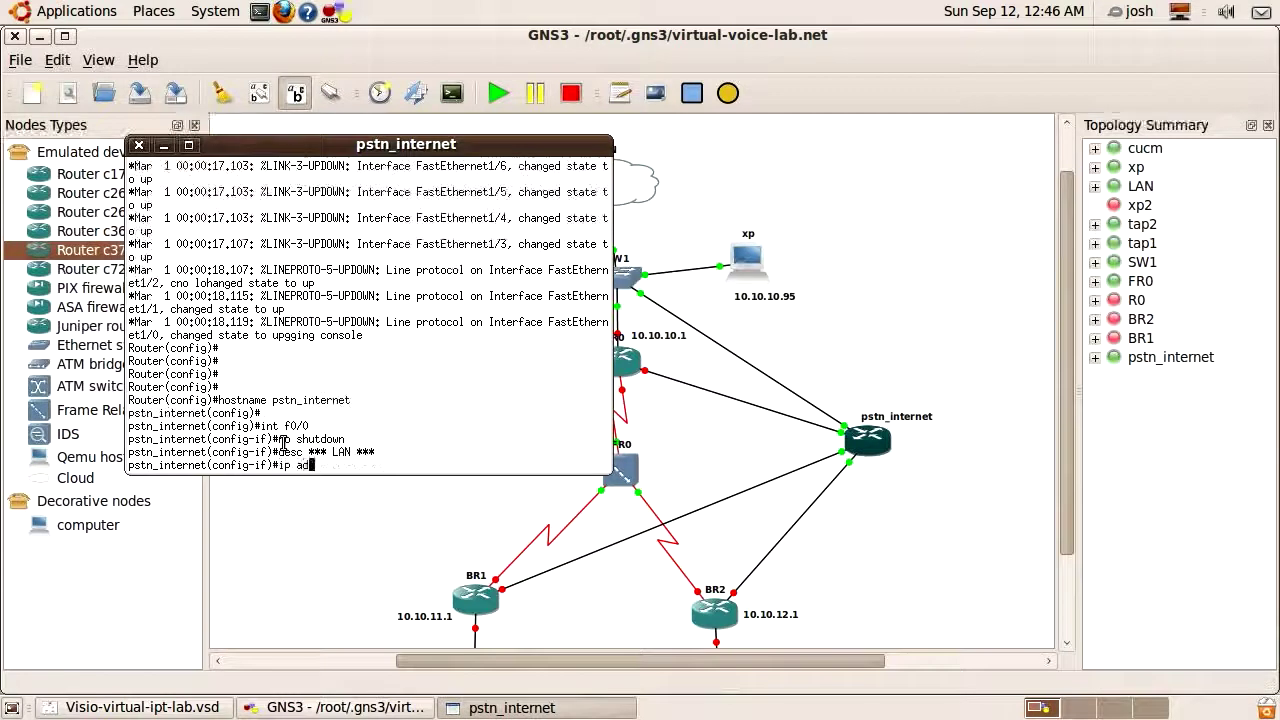
{"action": "type", "text": "dress 10.10.10.253"}
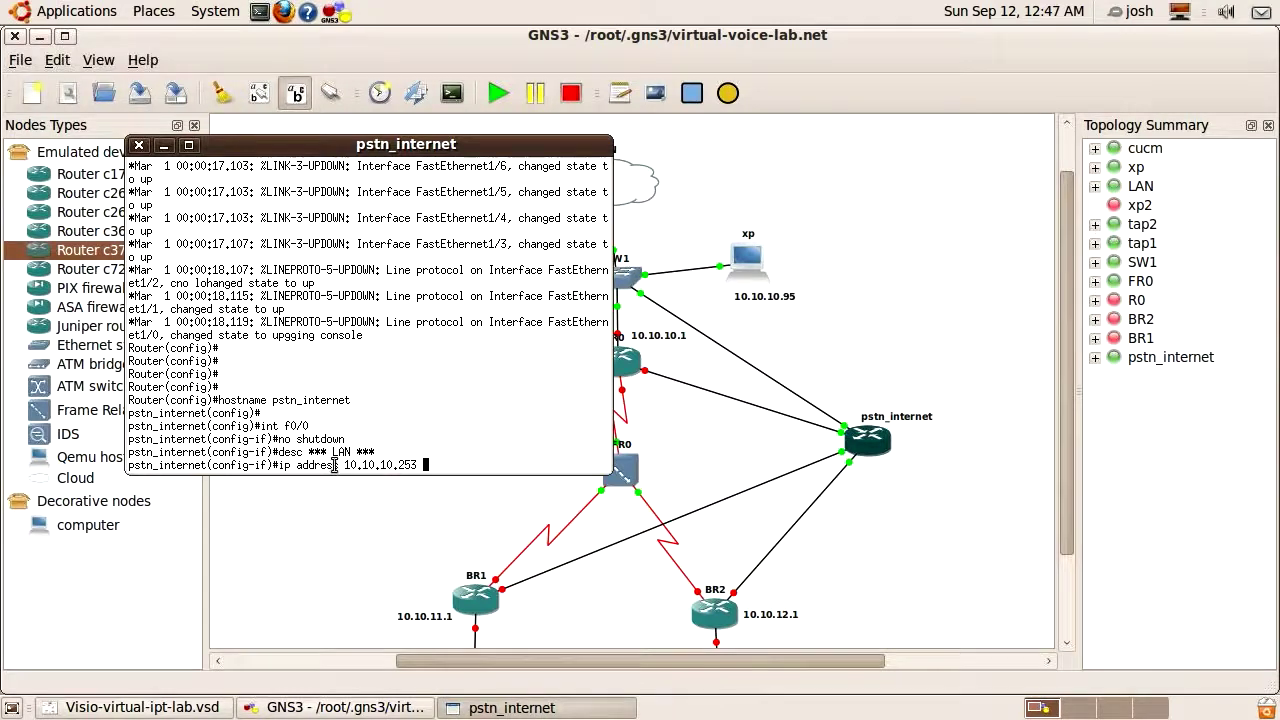
{"action": "type", "text": "0.10.253 255.2552"}
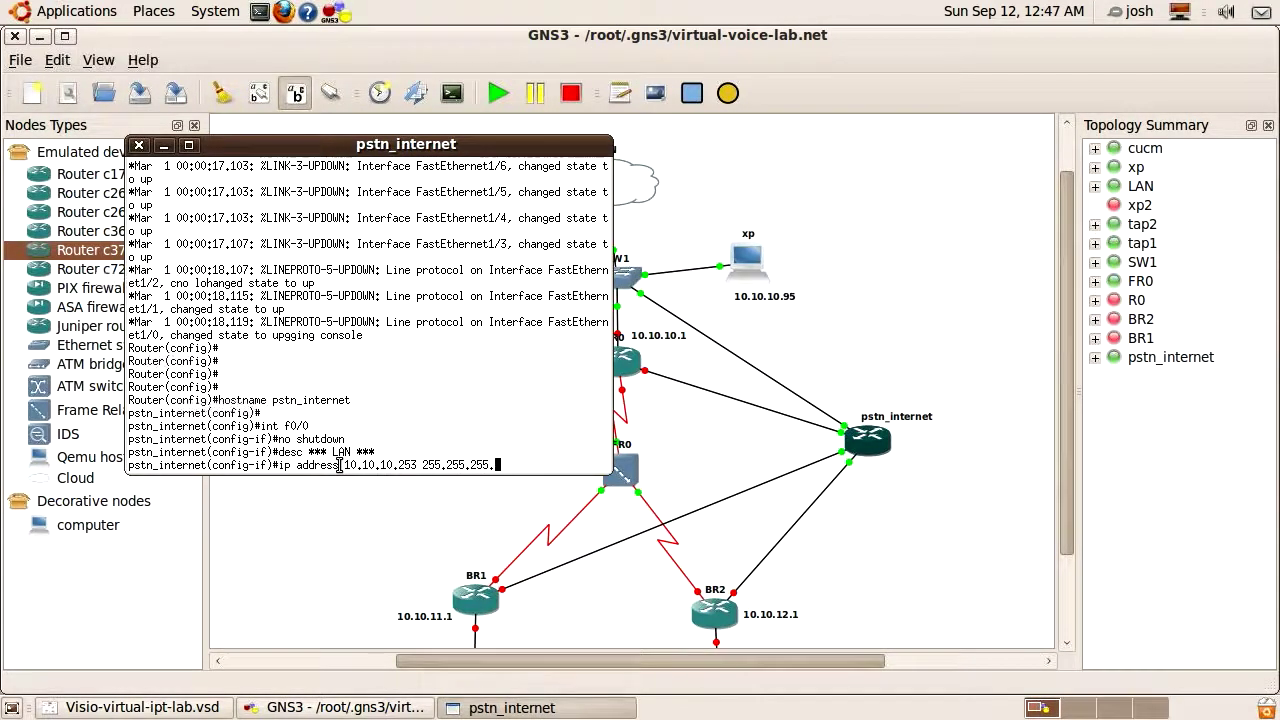
{"action": "type", "text": "55.0"}
{"action": "key", "text": "Return"}
{"action": "key", "text": "Return"}
{"action": "key", "text": "Return"}
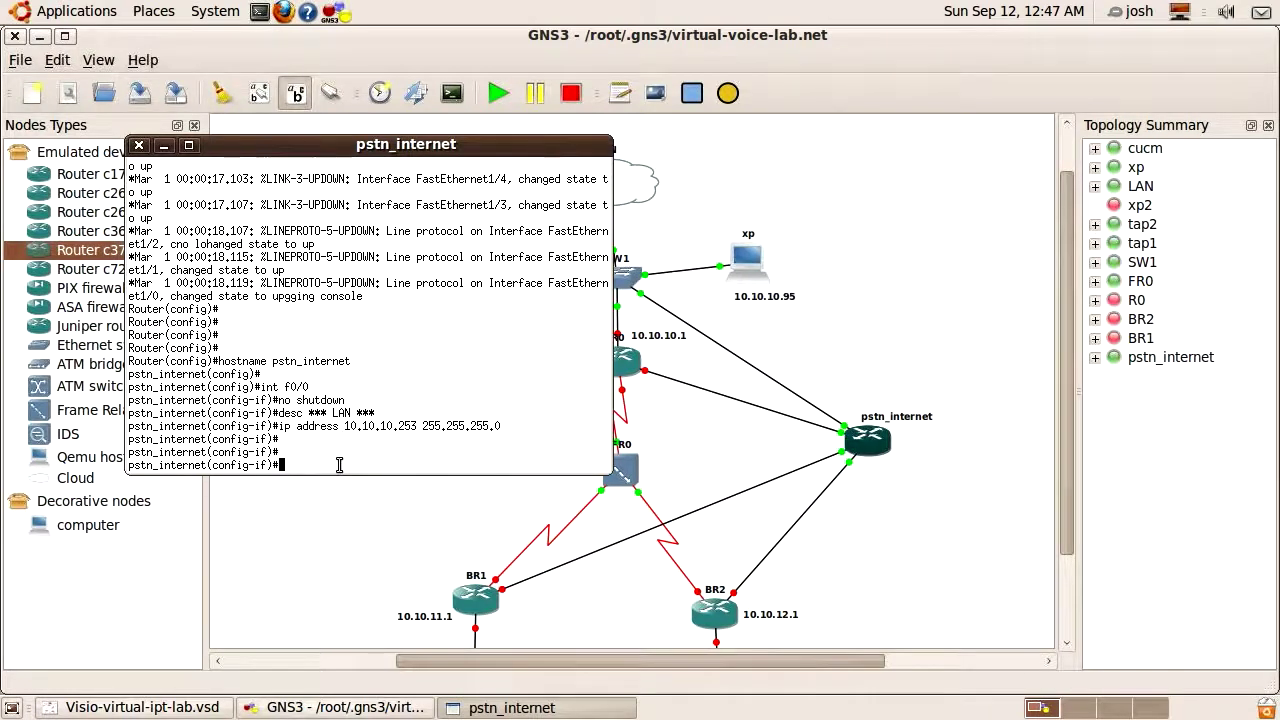
{"action": "type", "text": "int f1/0"}
Enable interface f1/0 and make it a routed port with no switchport
{"action": "key", "text": "Return"}
{"action": "type", "text": "no shu"}
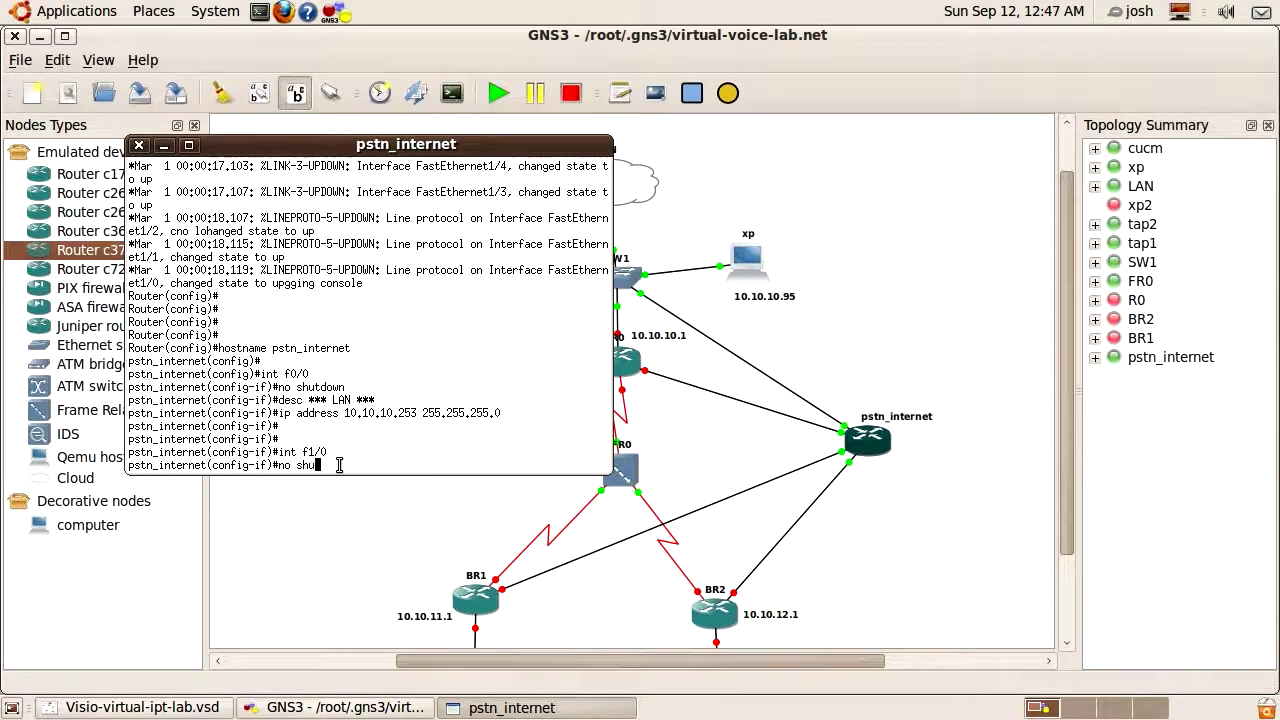
{"action": "type", "text": "t"}
{"action": "key", "text": "Tab"}
{"action": "key", "text": "Return"}
{"action": "type", "text": "no swi"}
{"action": "key", "text": "Tab"}
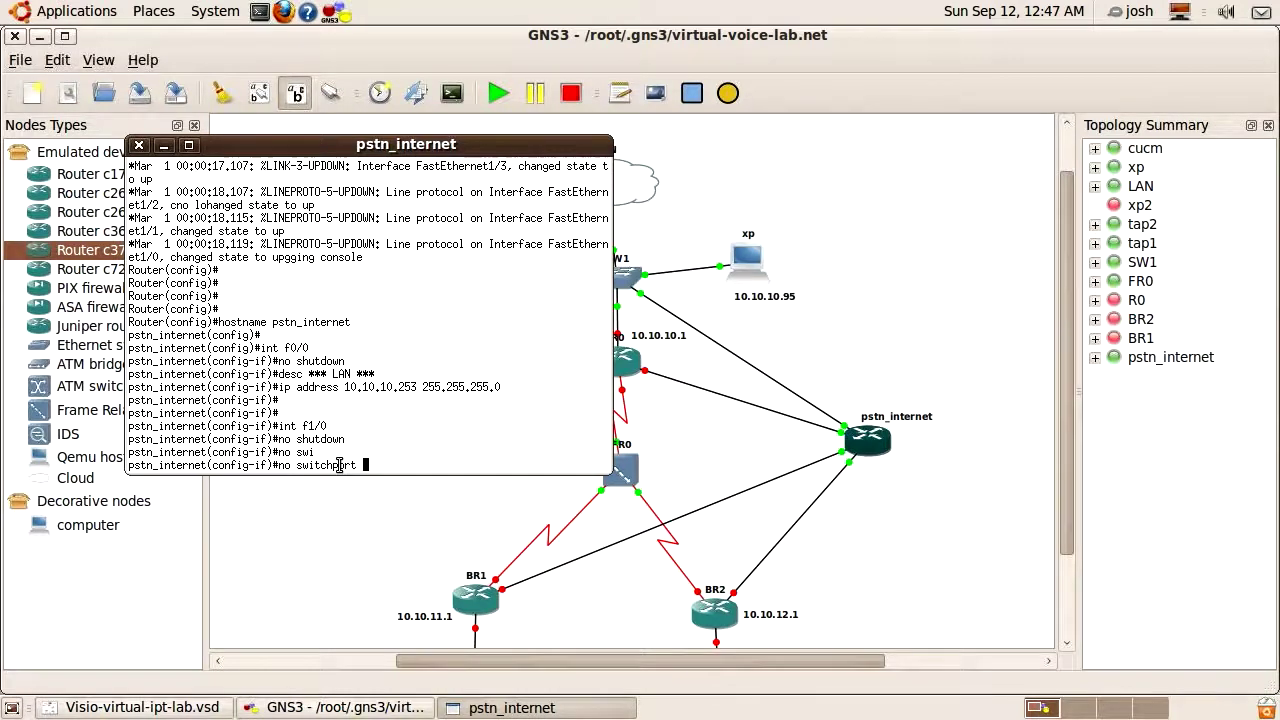
{"action": "key", "text": "Return"}
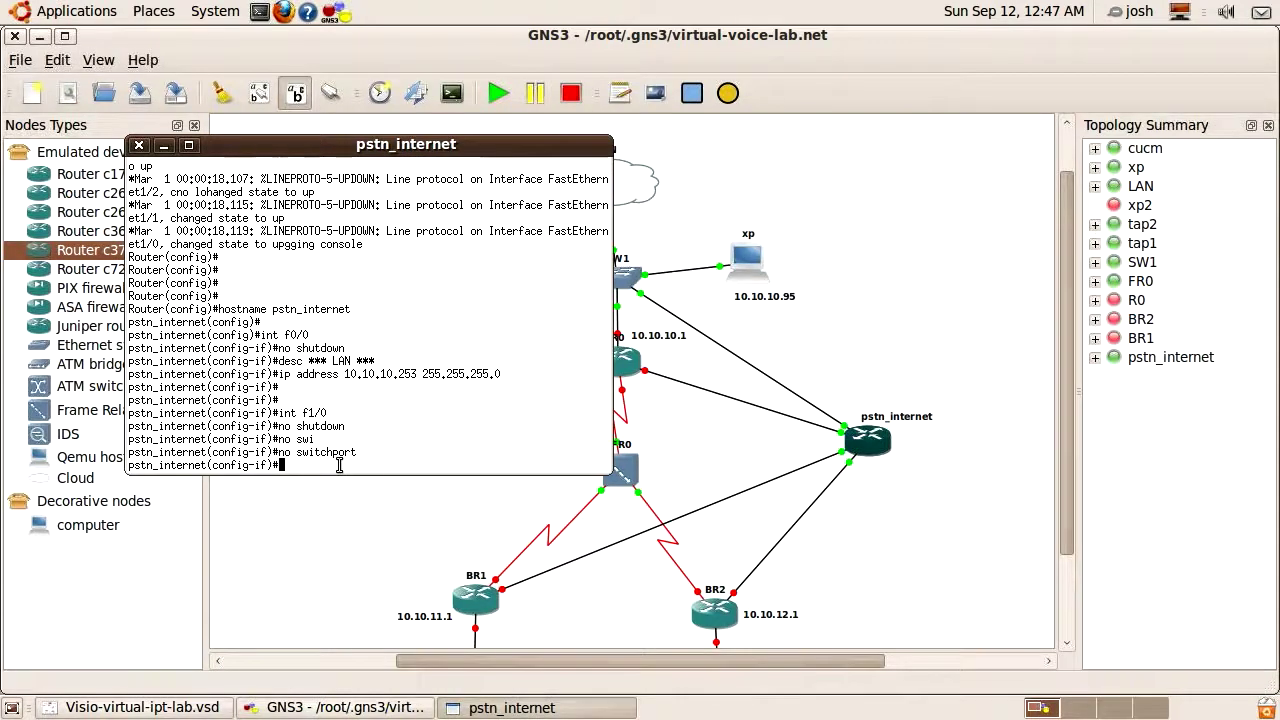
Describe f1/0 as '*** HQ Router ***' and address it 12.34.56.1 255.255.255.252
{"action": "type", "text": "description *** HQ Router ***"}
{"action": "key", "text": "Return"}
{"action": "type", "text": "ip add 12.34.5"}
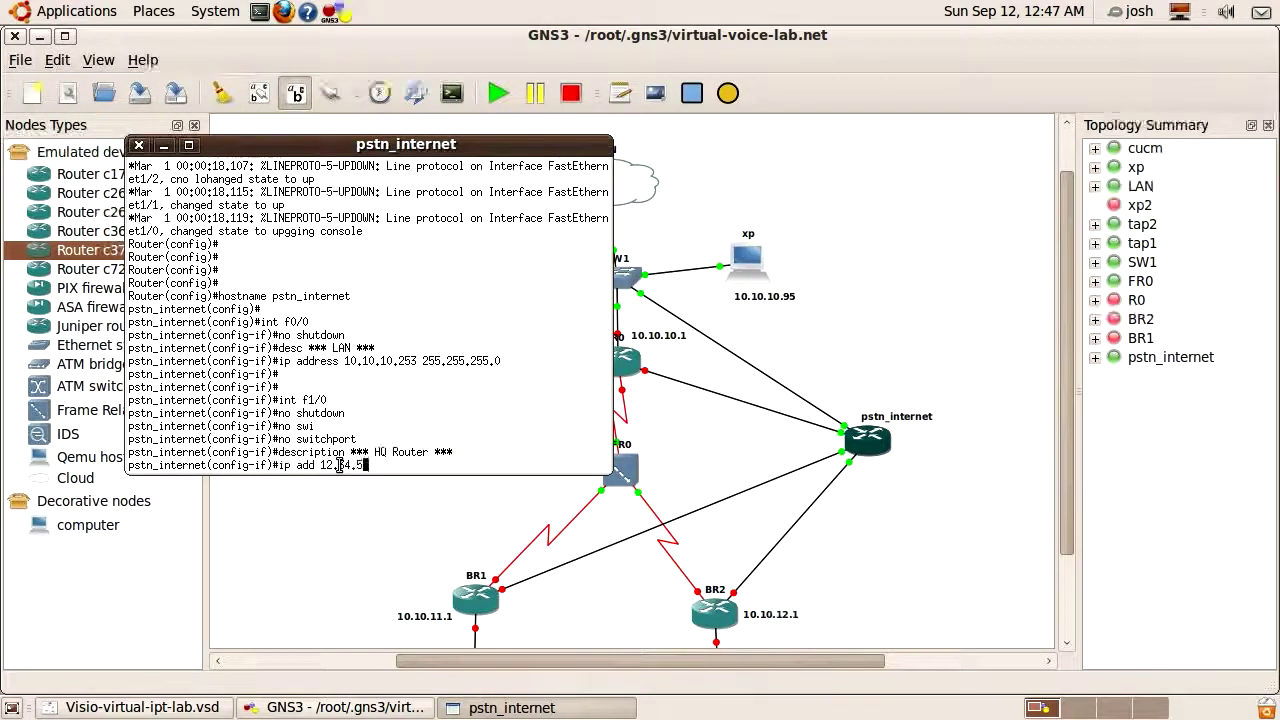
{"action": "type", "text": "6.1 255.255."}
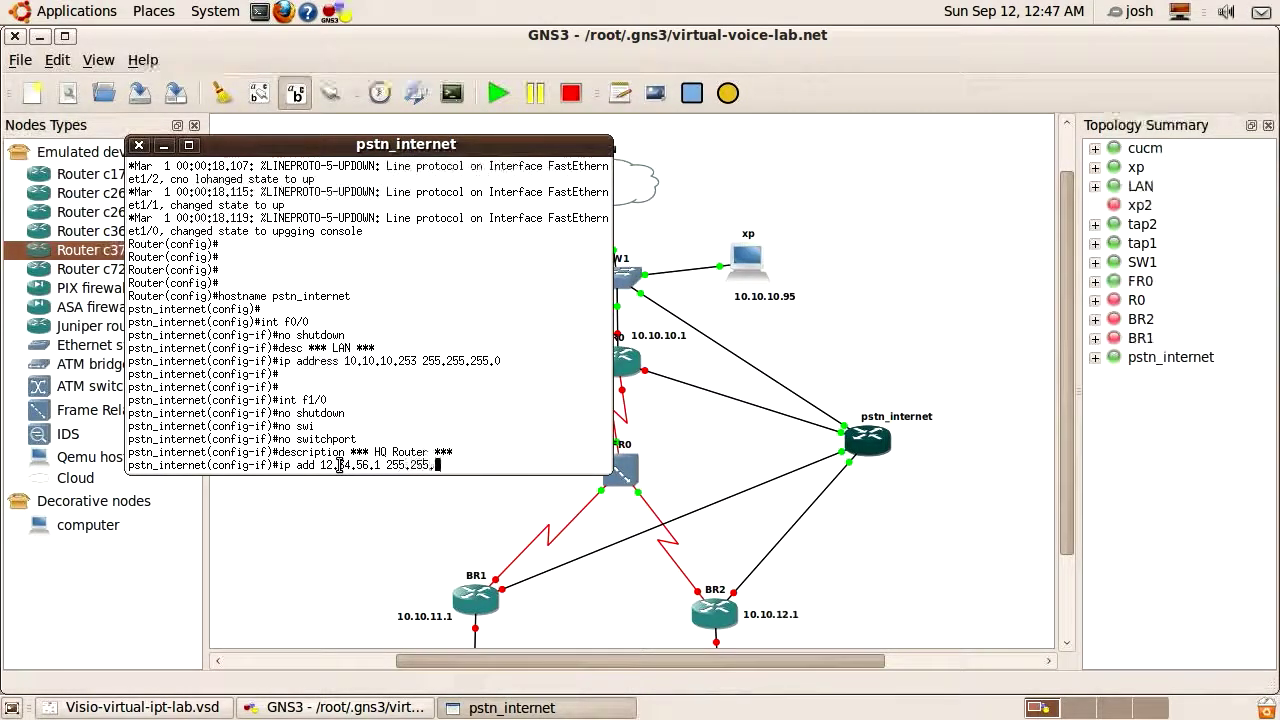
{"action": "type", "text": "255.255"}
{"action": "key", "text": "BackSpace"}
{"action": "type", "text": "2"}
{"action": "key", "text": "Return"}
{"action": "key", "text": "Return"}
{"action": "key", "text": "Return"}
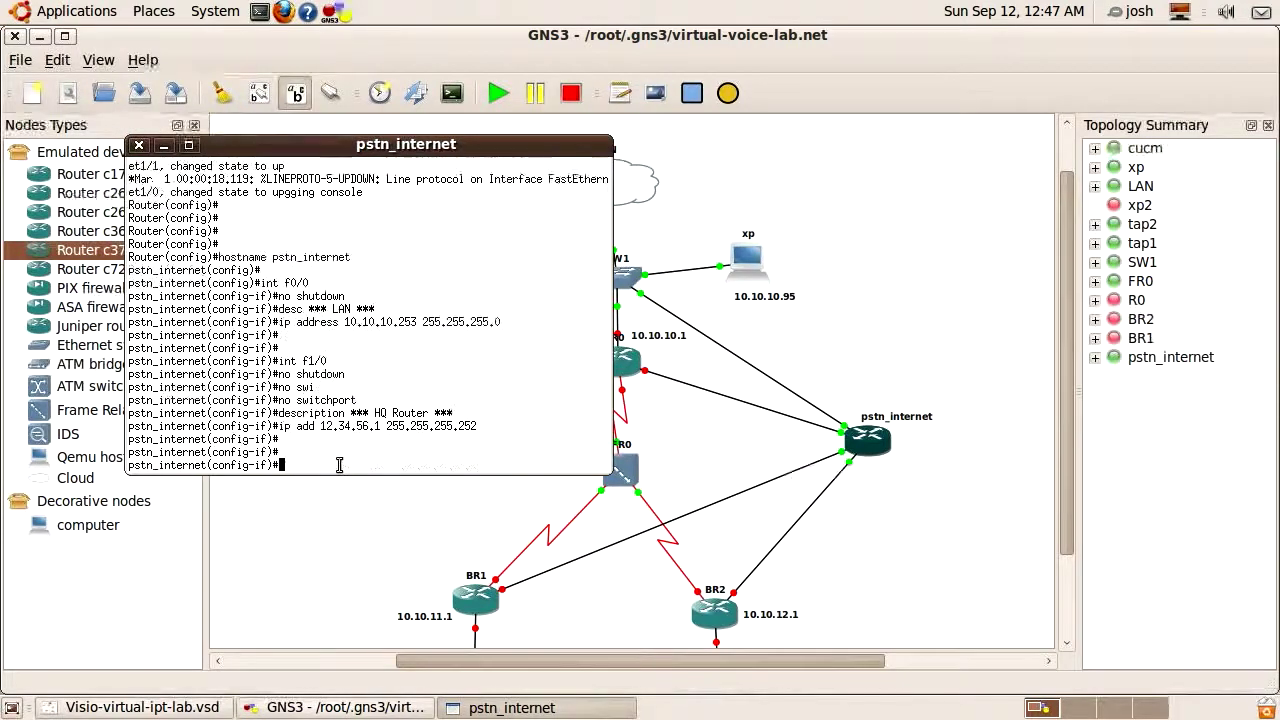
{"action": "type", "text": "do ping"}
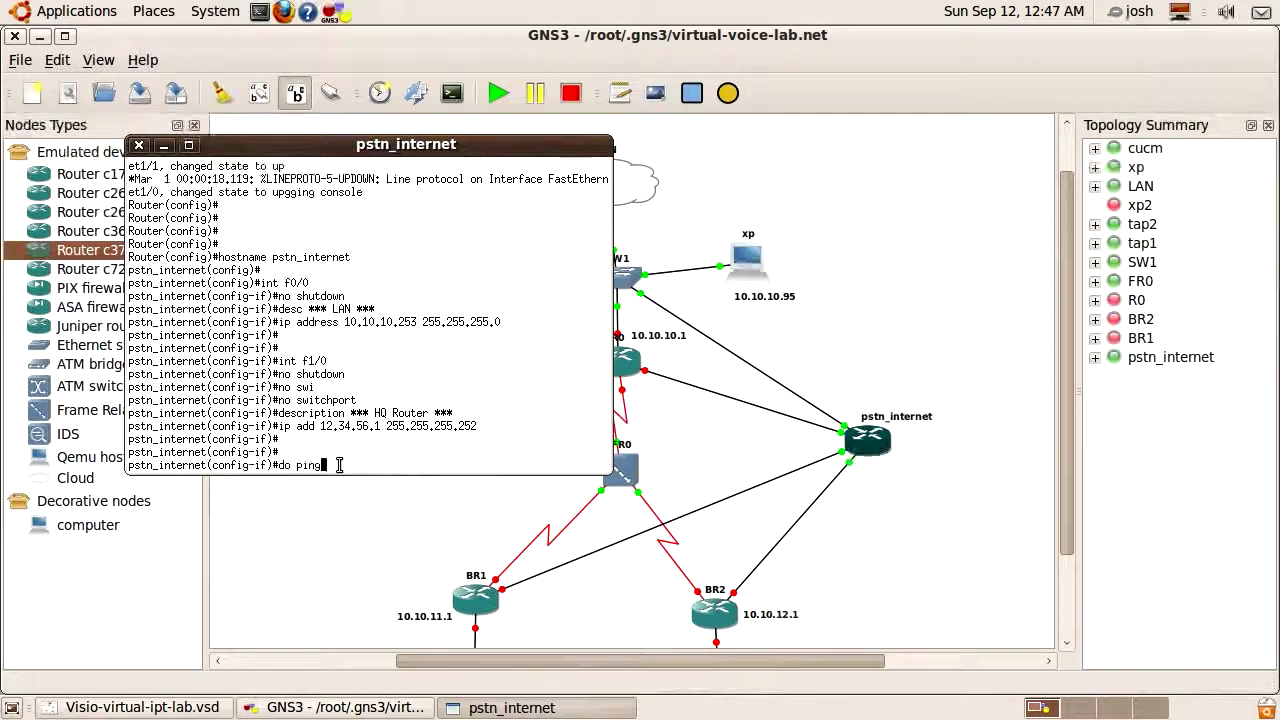
Start routers R0, BR1 and BR2 from the topology
{"action": "left_click", "coordinate": [164, 146]}
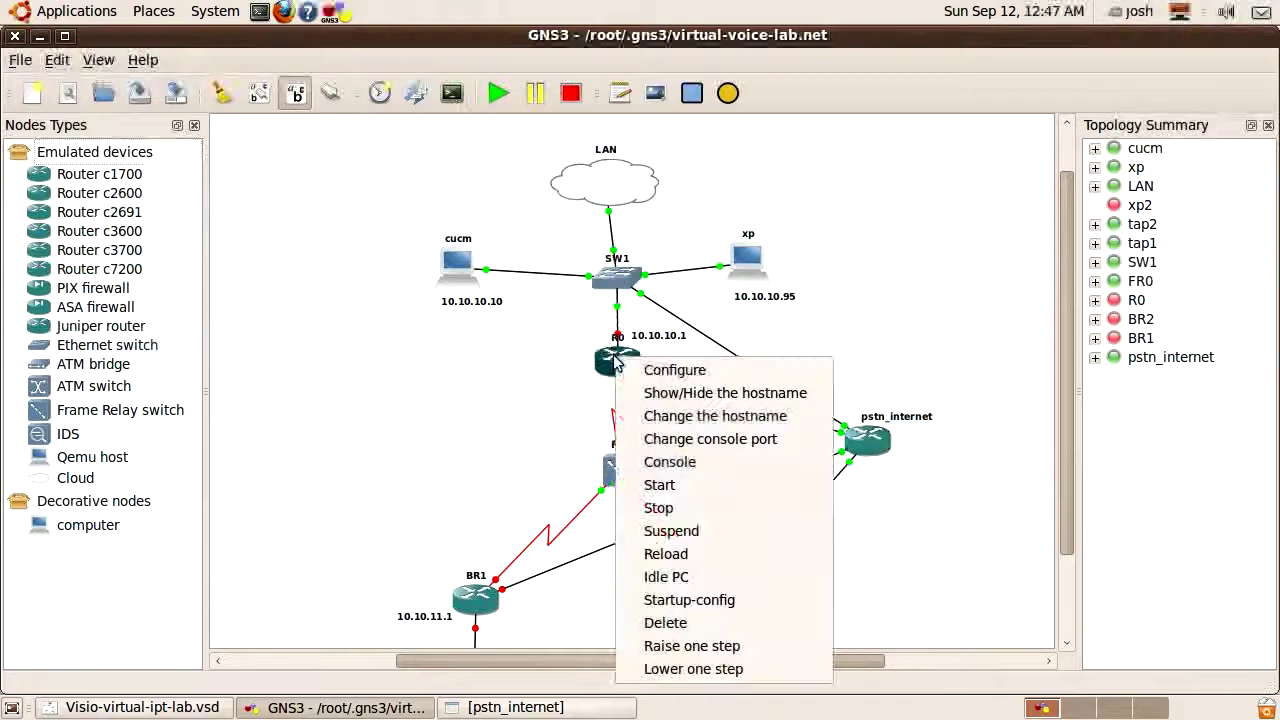
{"action": "left_click", "coordinate": [659, 485]}
{"action": "right_click", "coordinate": [487, 600]}
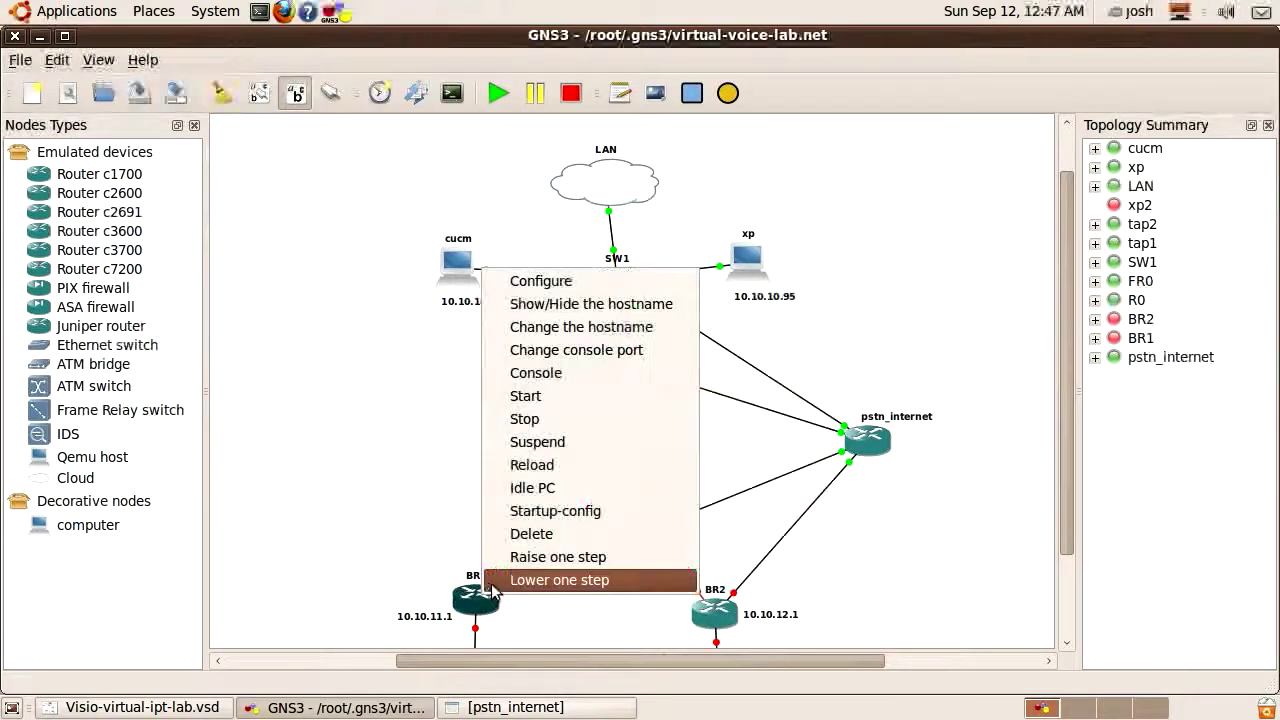
{"action": "left_click", "coordinate": [565, 395]}
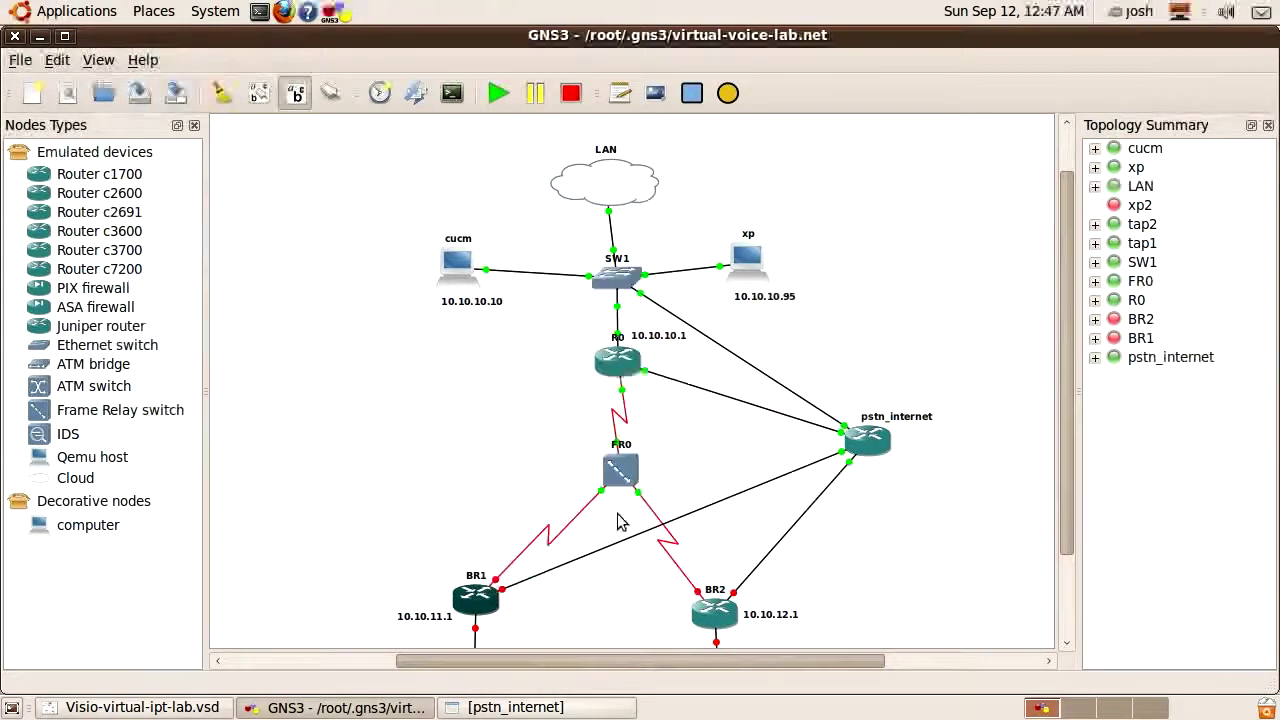
{"action": "right_click", "coordinate": [708, 612]}
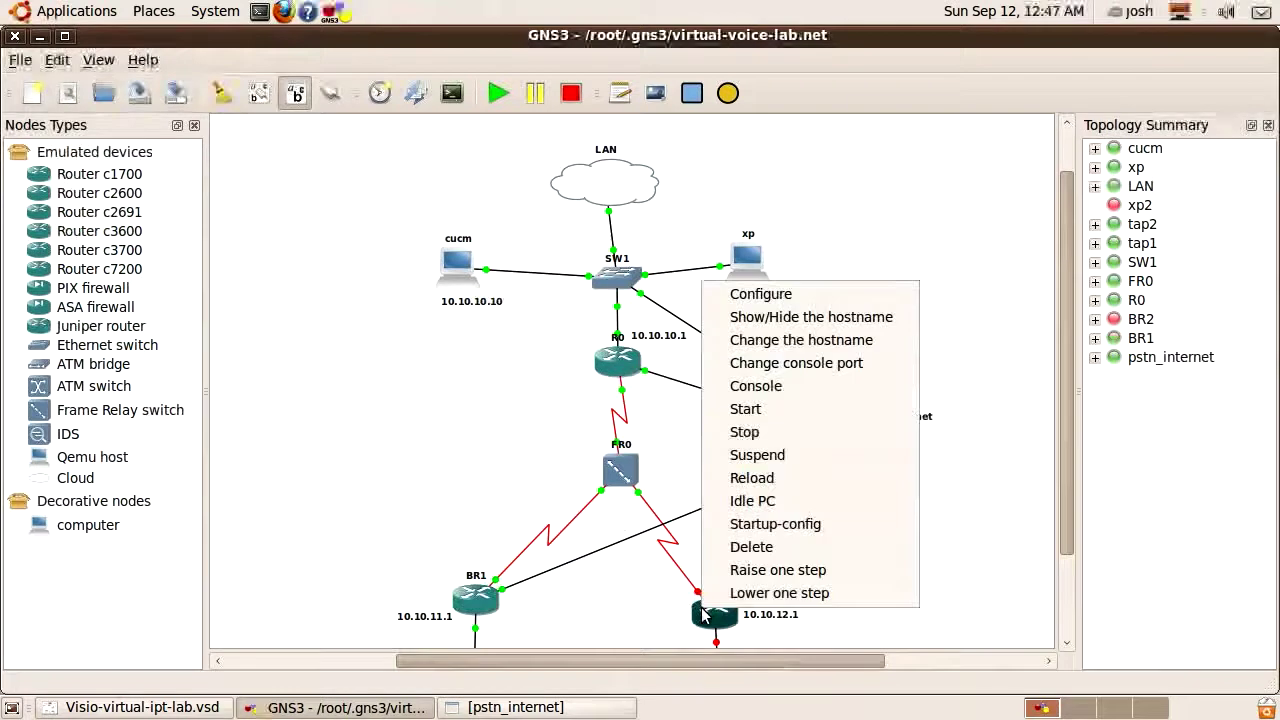
{"action": "left_click", "coordinate": [778, 411]}
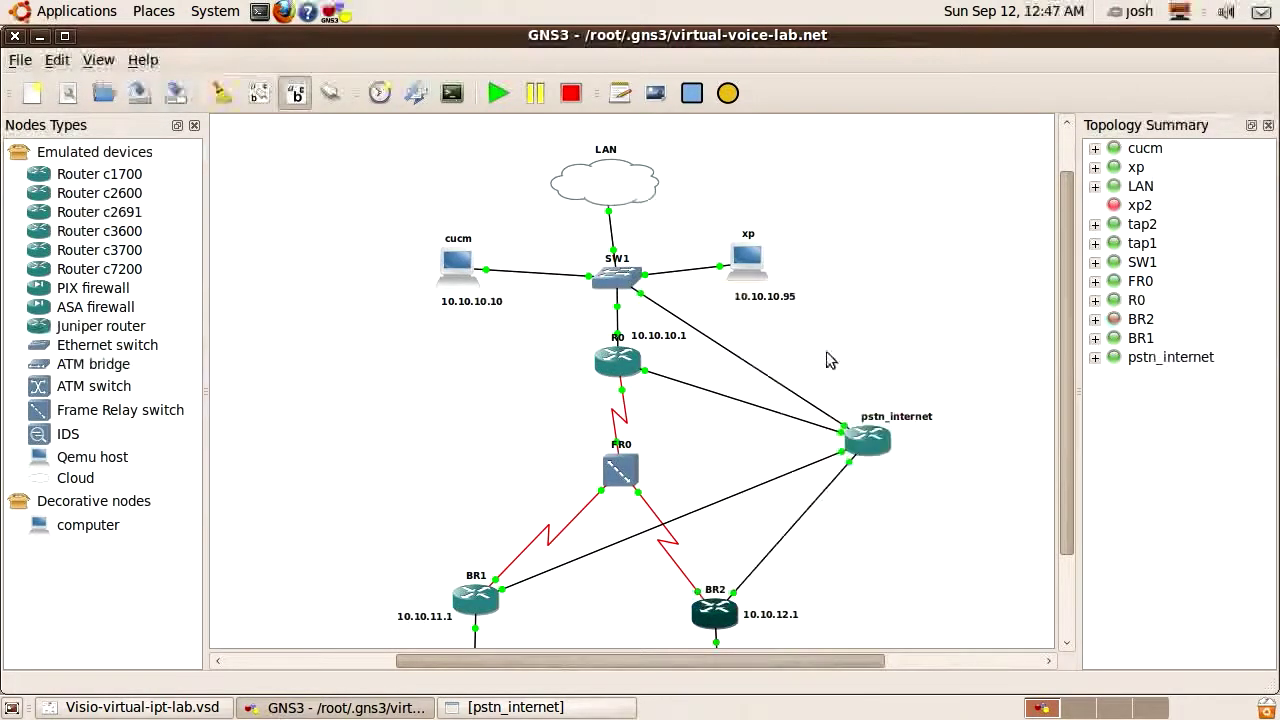
Ping 10.10.10.254 from the pstn_internet console with 'do ping'
{"action": "left_click", "coordinate": [510, 707]}
{"action": "type", "text": "do ping 10.10.10.254"}
{"action": "key", "text": "Return"}
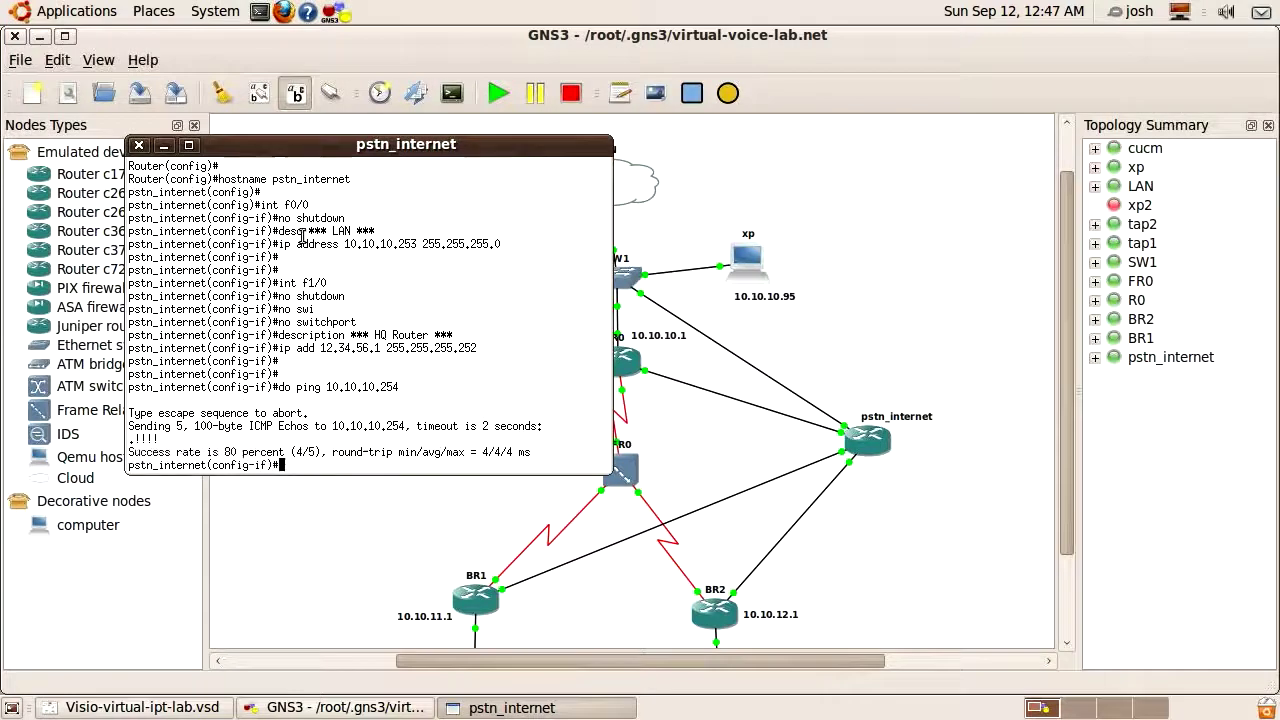
{"action": "key", "text": "Return"}
{"action": "key", "text": "Return"}
{"action": "key", "text": "Return"}
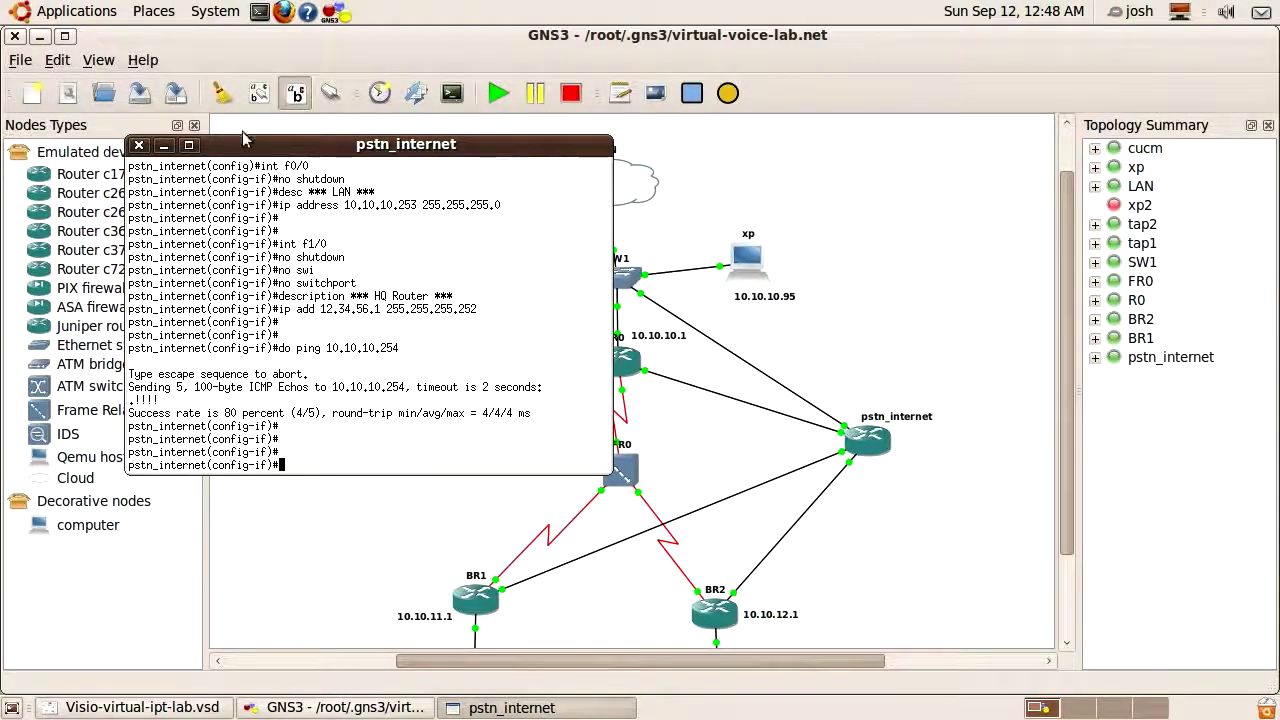
{"action": "left_click_drag", "start_coordinate": [240, 140], "coordinate": [390, 252]}
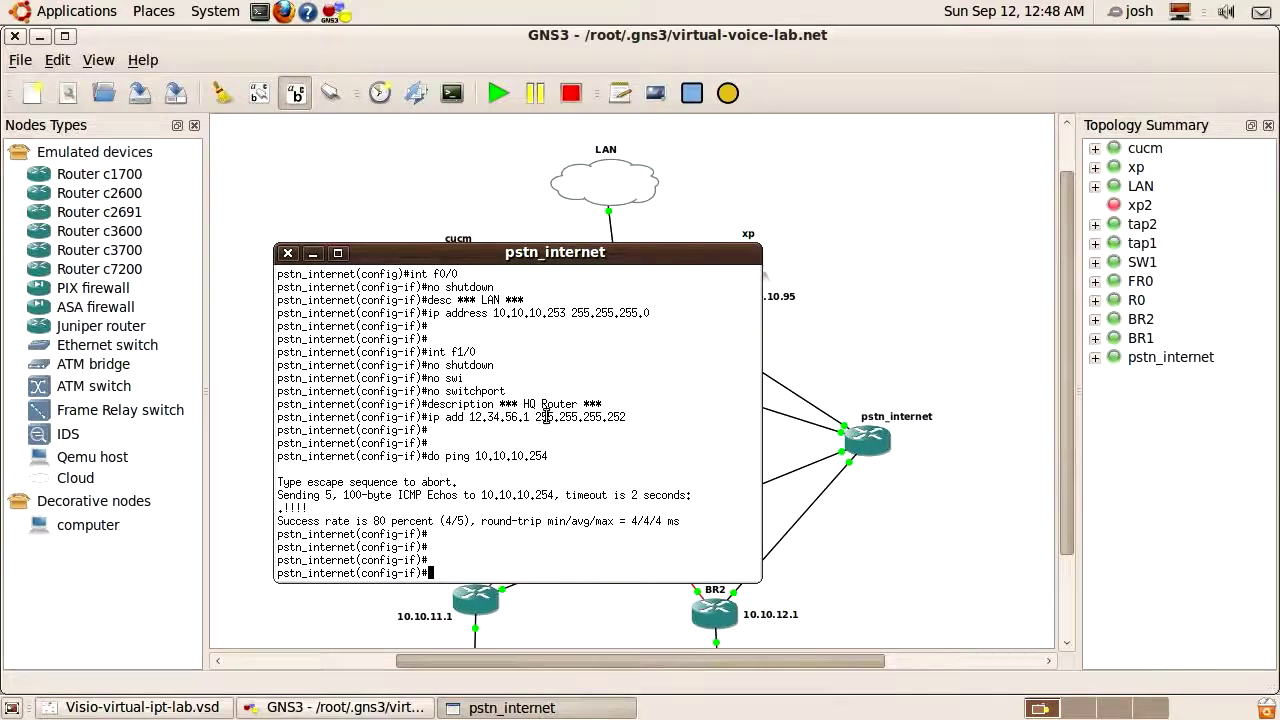
{"action": "key", "text": "Return"}
{"action": "key", "text": "Return"}
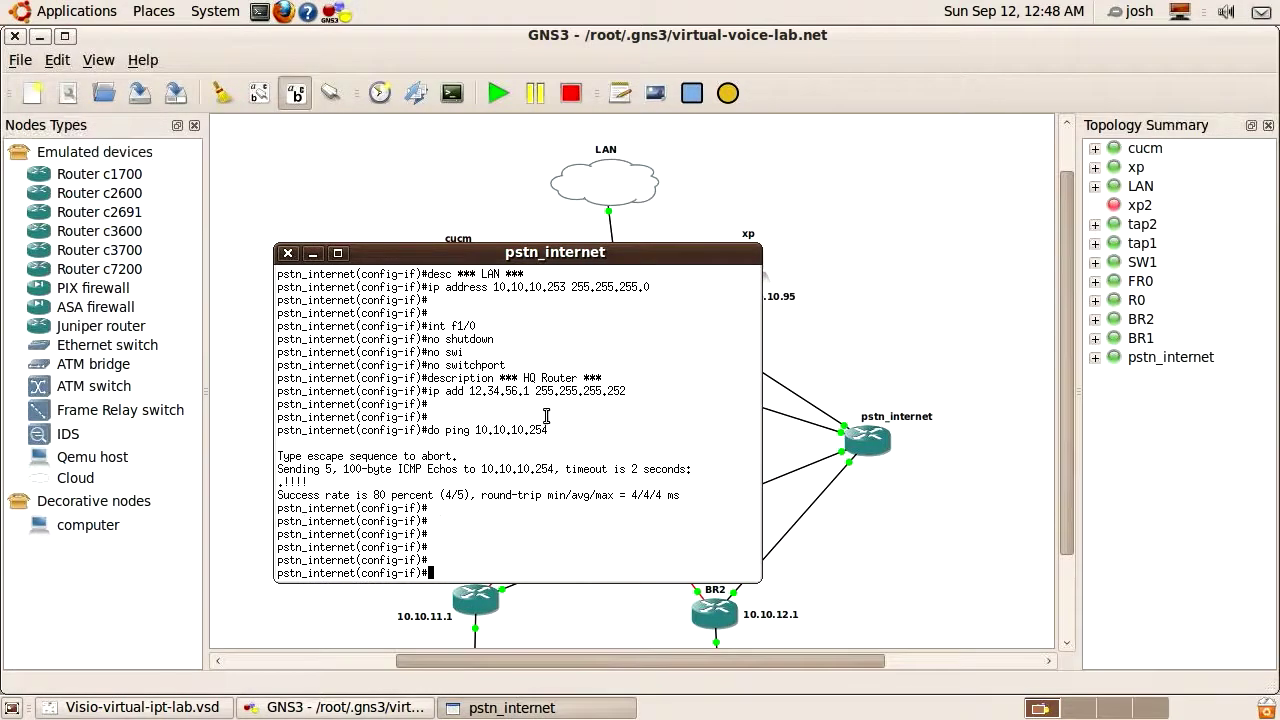
Make f1/1 a routed port described '*** BR1 ***' with IP 23.45.67.1 255.255.255.252
{"action": "type", "text": "int f1/1"}
{"action": "key", "text": "Return"}
{"action": "type", "text": "no shu"}
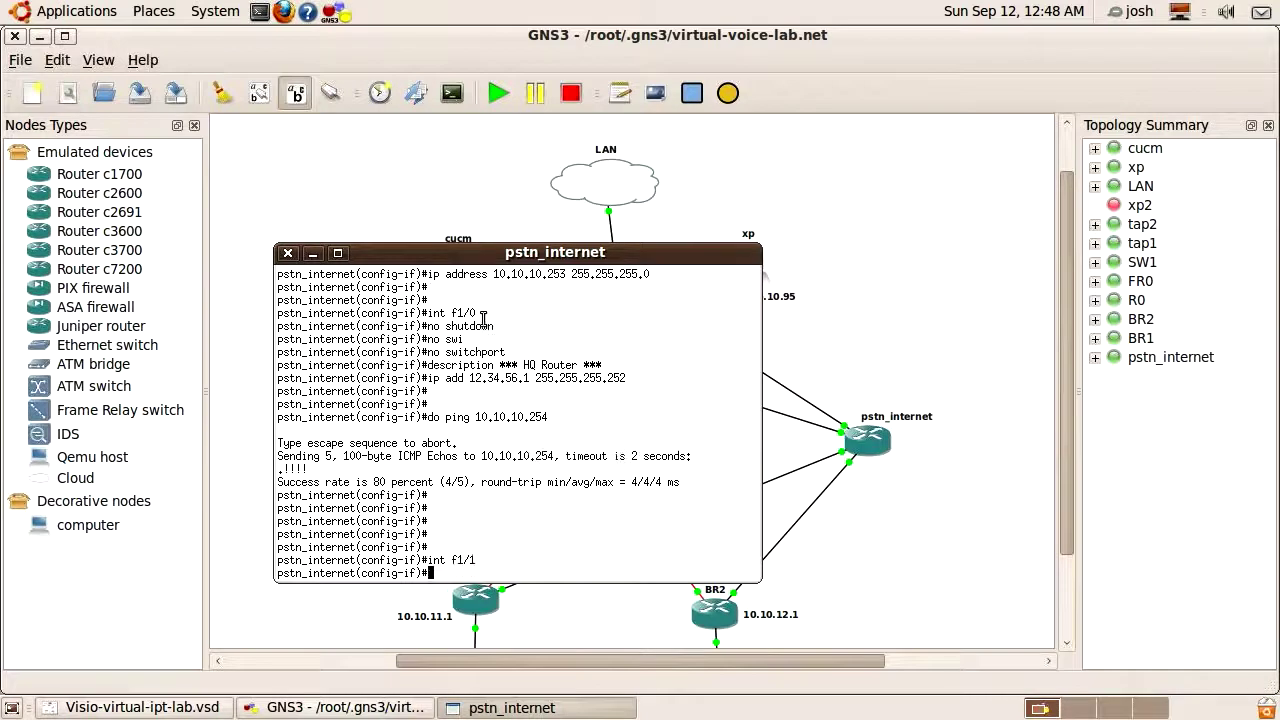
{"action": "type", "text": "tdown"}
{"action": "key", "text": "Return"}
{"action": "type", "text": "no switchport"}
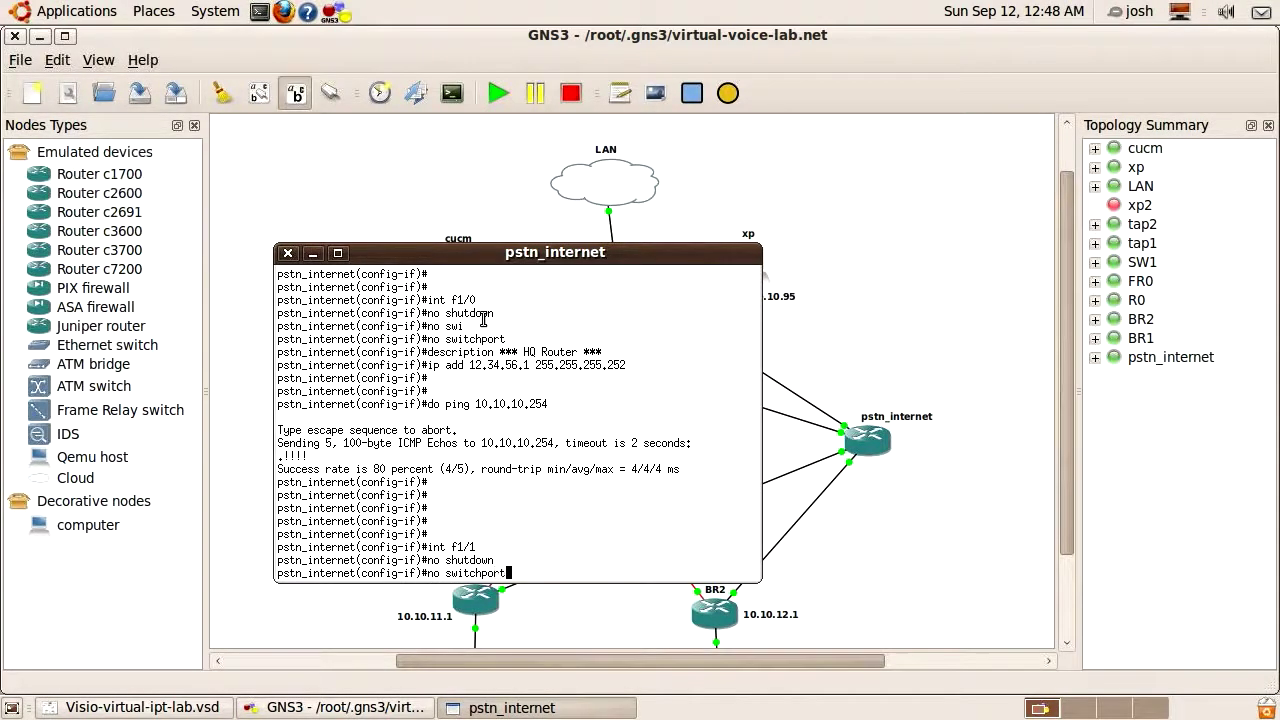
{"action": "key", "text": "Return"}
{"action": "type", "text": "desc *"}
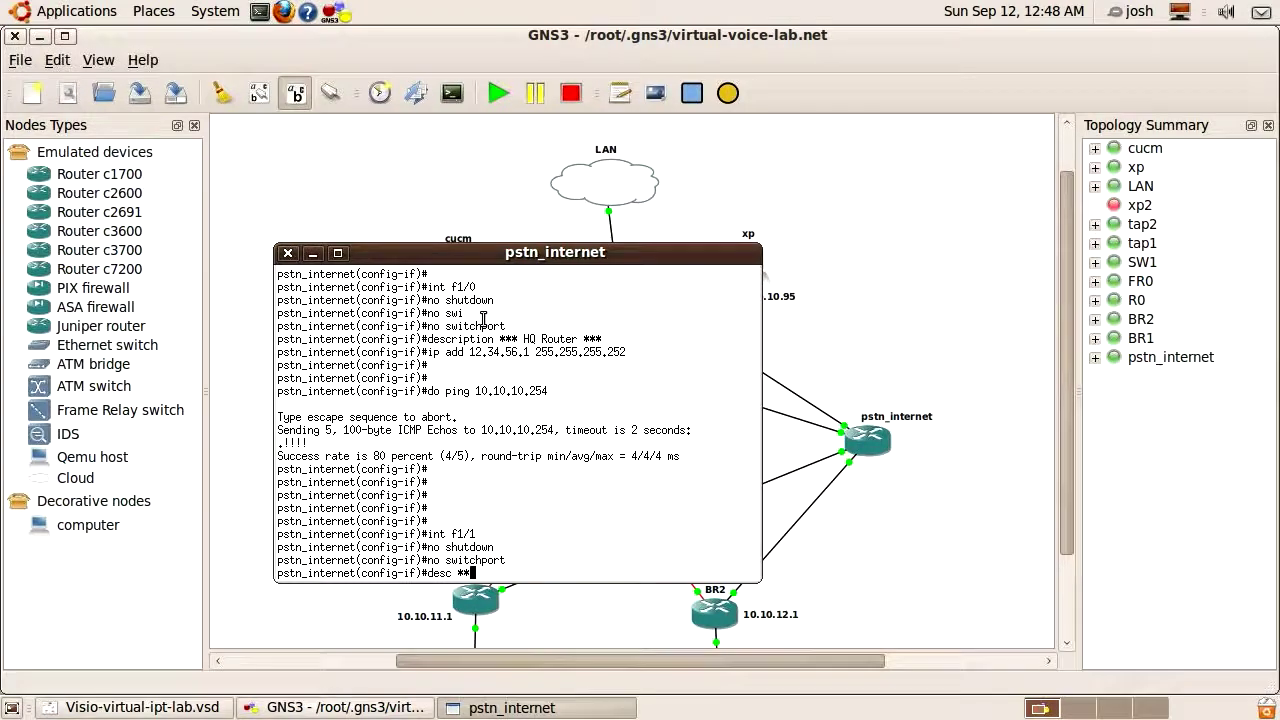
{"action": "type", "text": "** BR1 ***"}
{"action": "key", "text": "Return"}
{"action": "type", "text": "ip add 23."}
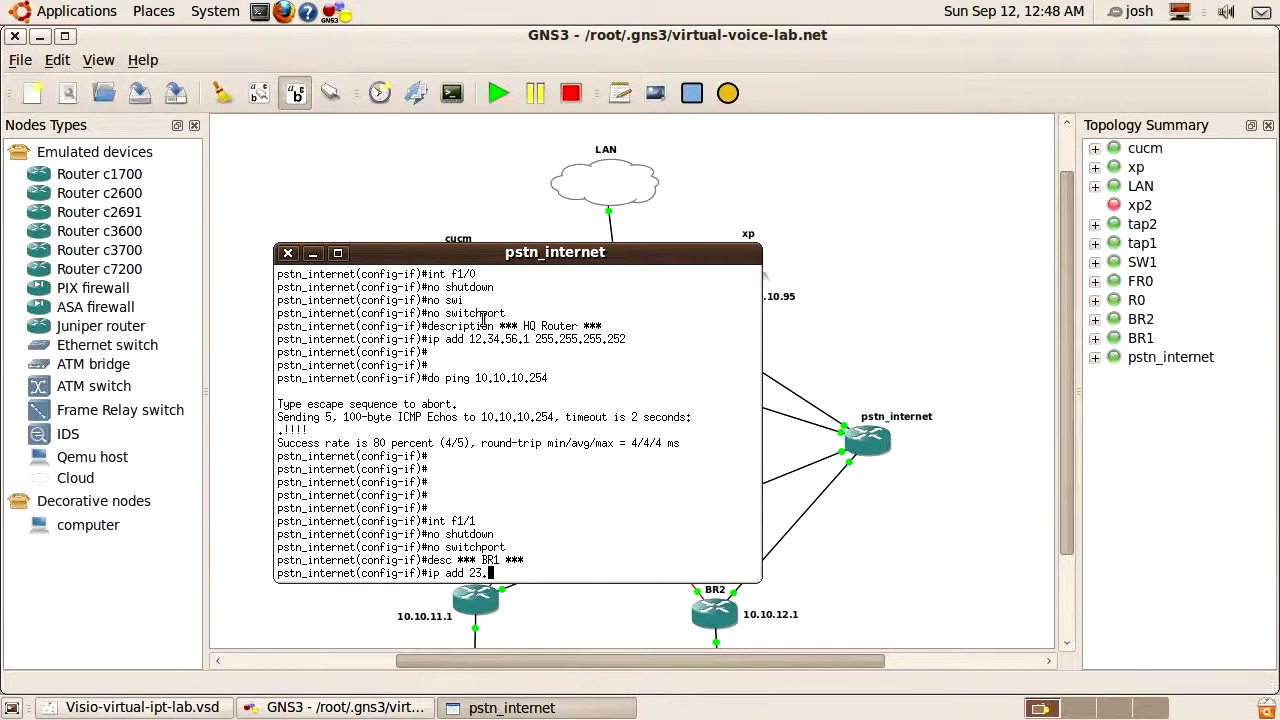
{"action": "type", "text": "45.67.1 255.255.255.252"}
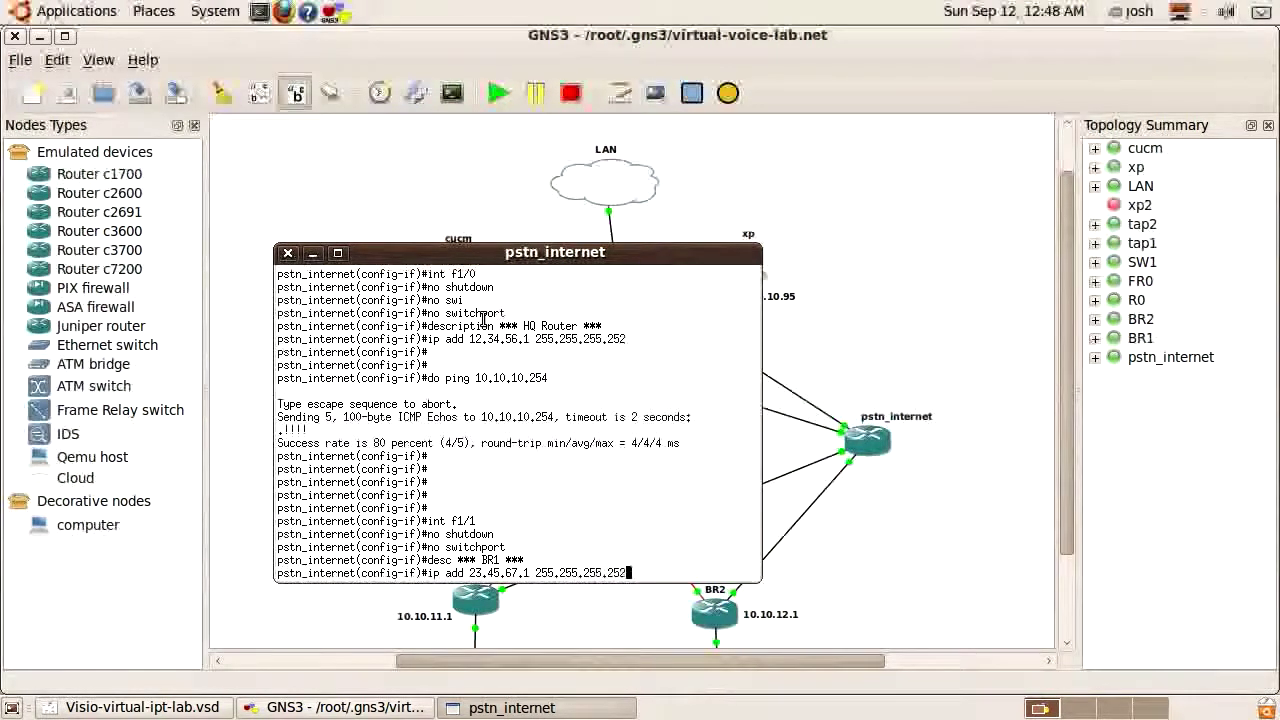
{"action": "key", "text": "Return"}
Make f1/2 a routed port described '*** BR2 ***' with IP 34.56.78.1 255.255.255.252
{"action": "key", "text": "Return"}
{"action": "type", "text": "int"}
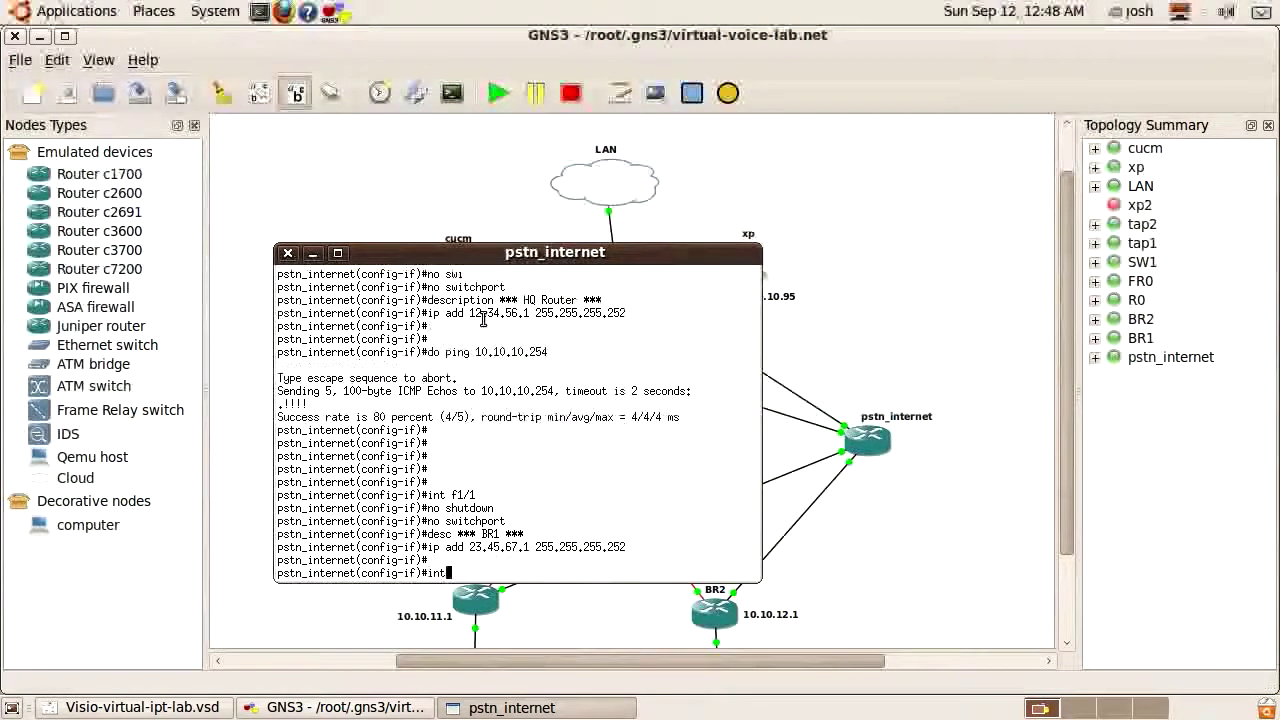
{"action": "type", "text": " f1/2"}
{"action": "key", "text": "Return"}
{"action": "type", "text": "no shutdown"}
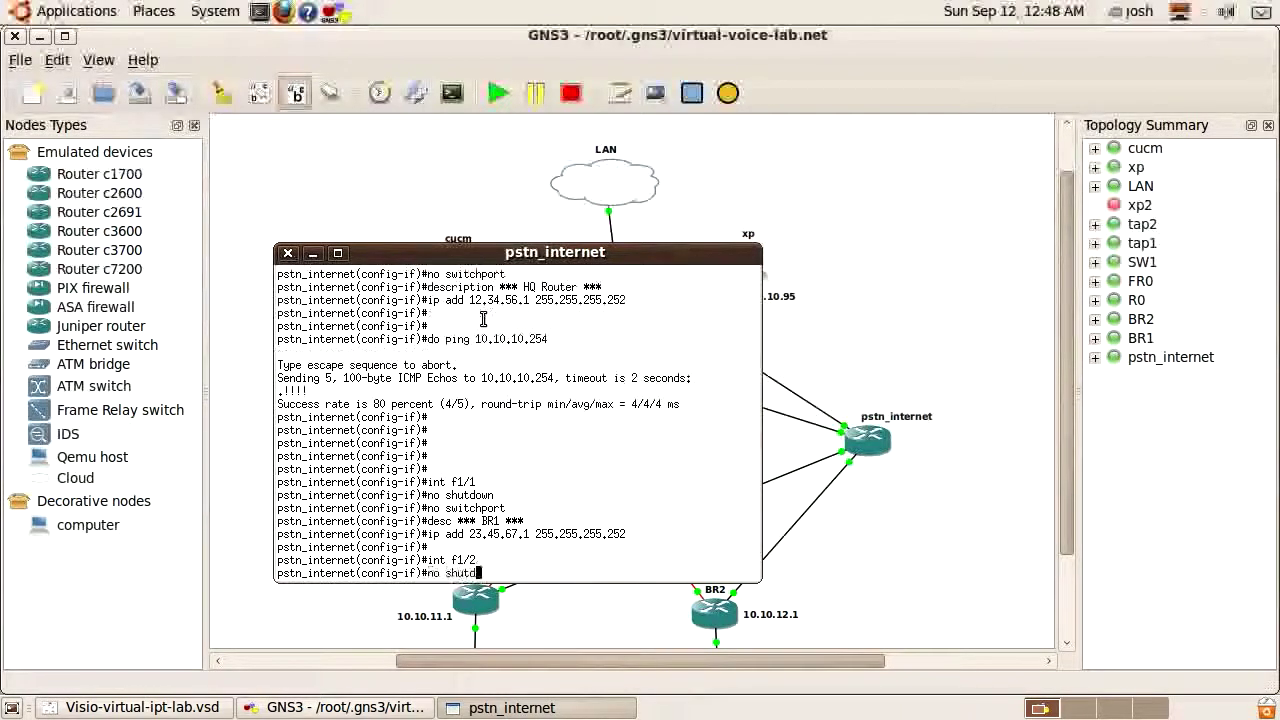
{"action": "key", "text": "Return"}
{"action": "type", "text": "no switc"}
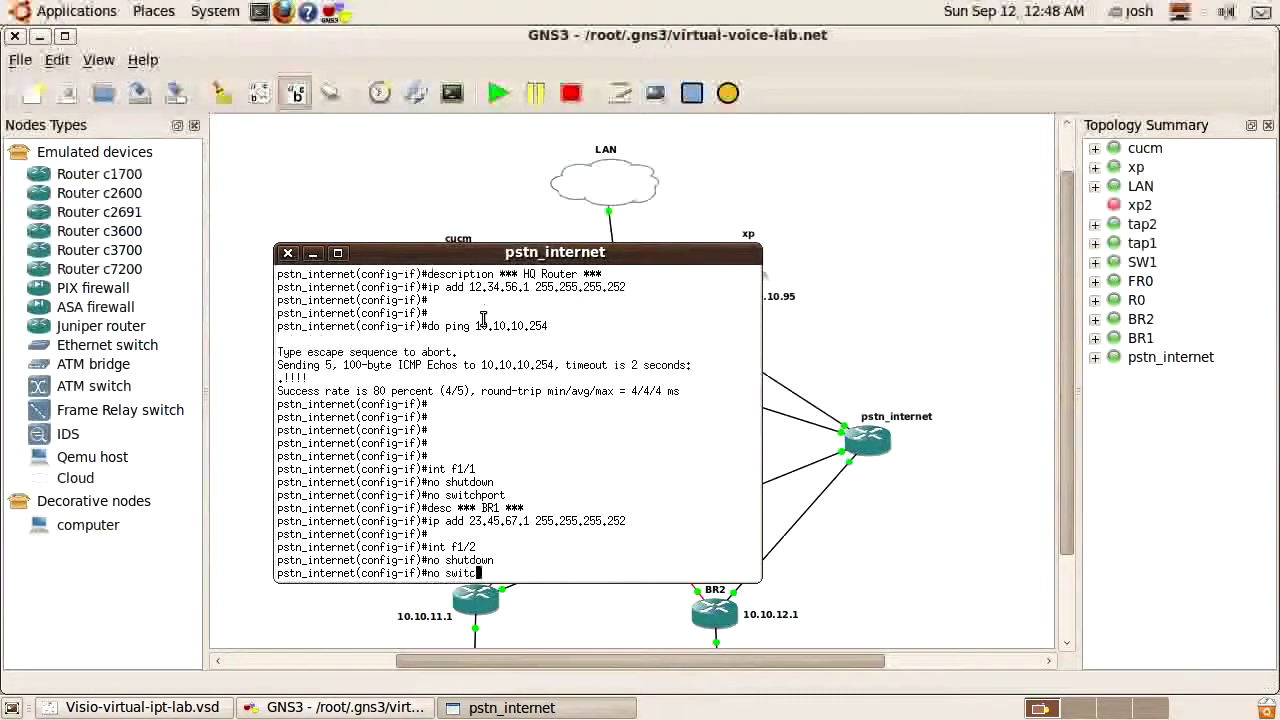
{"action": "type", "text": "hport"}
{"action": "key", "text": "Return"}
{"action": "type", "text": "description *** "}
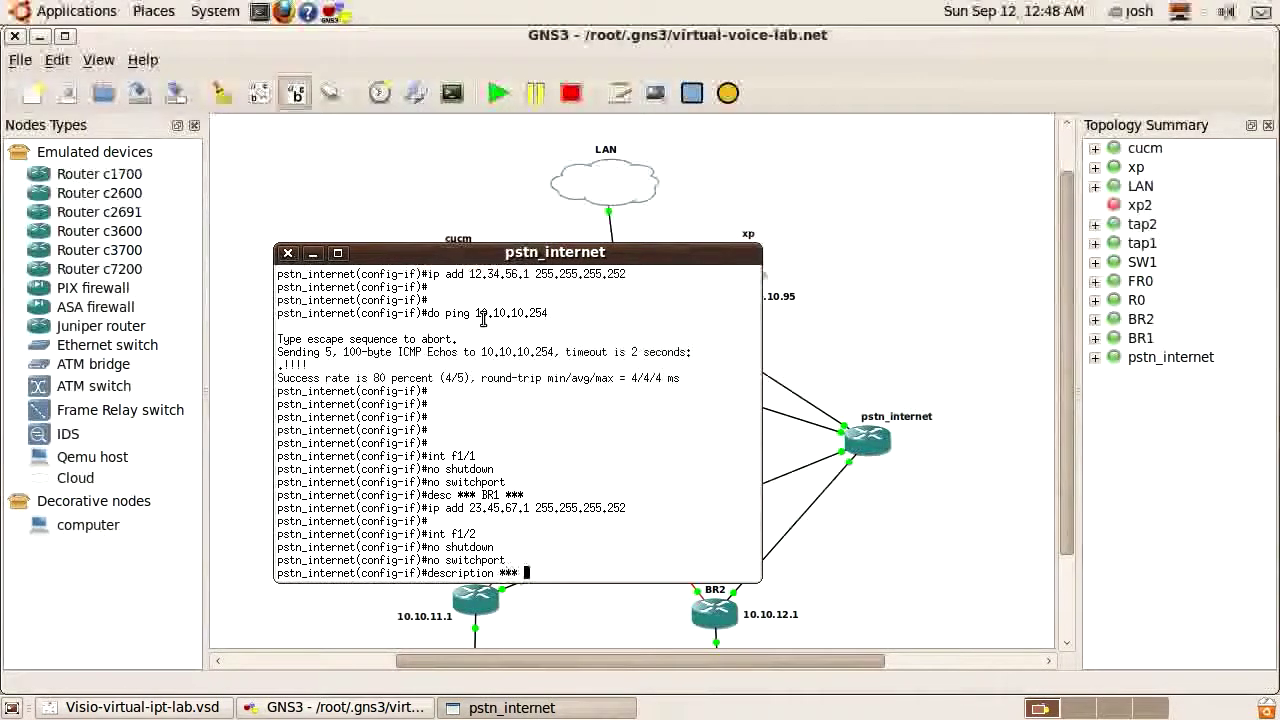
{"action": "type", "text": "BR2 ***"}
{"action": "key", "text": "Return"}
{"action": "type", "text": "ip add "}
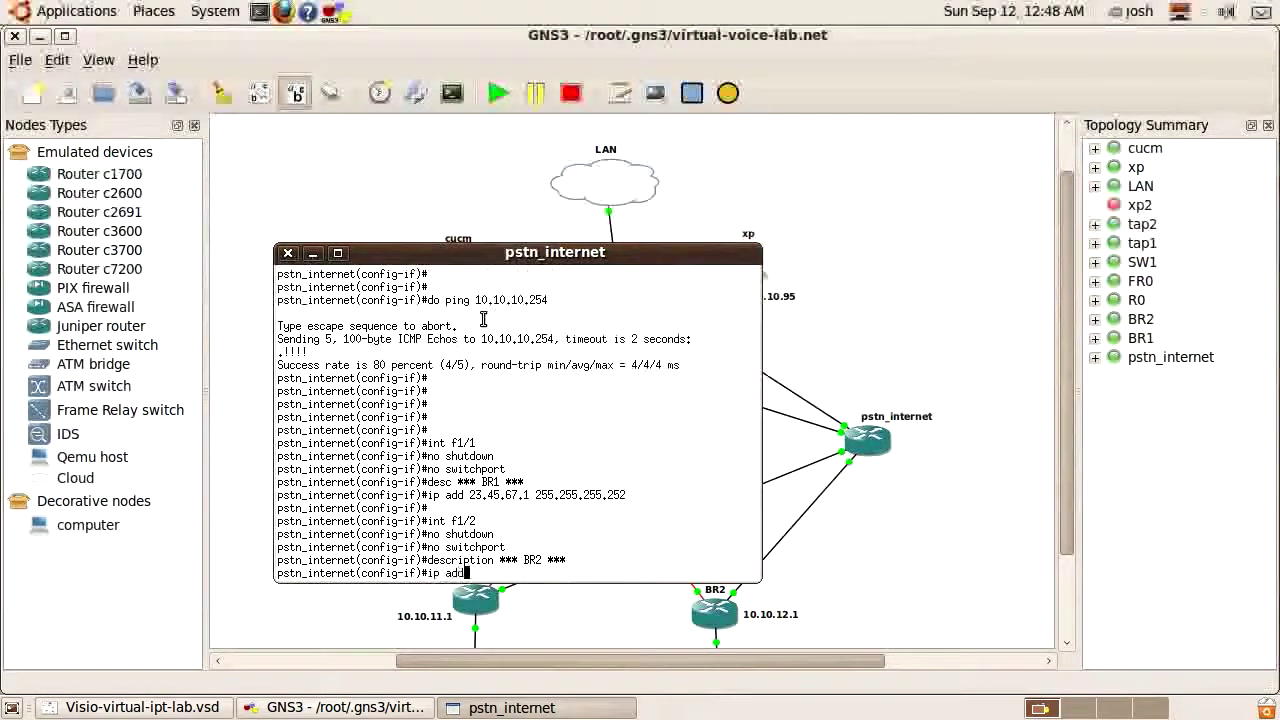
{"action": "type", "text": "34."}
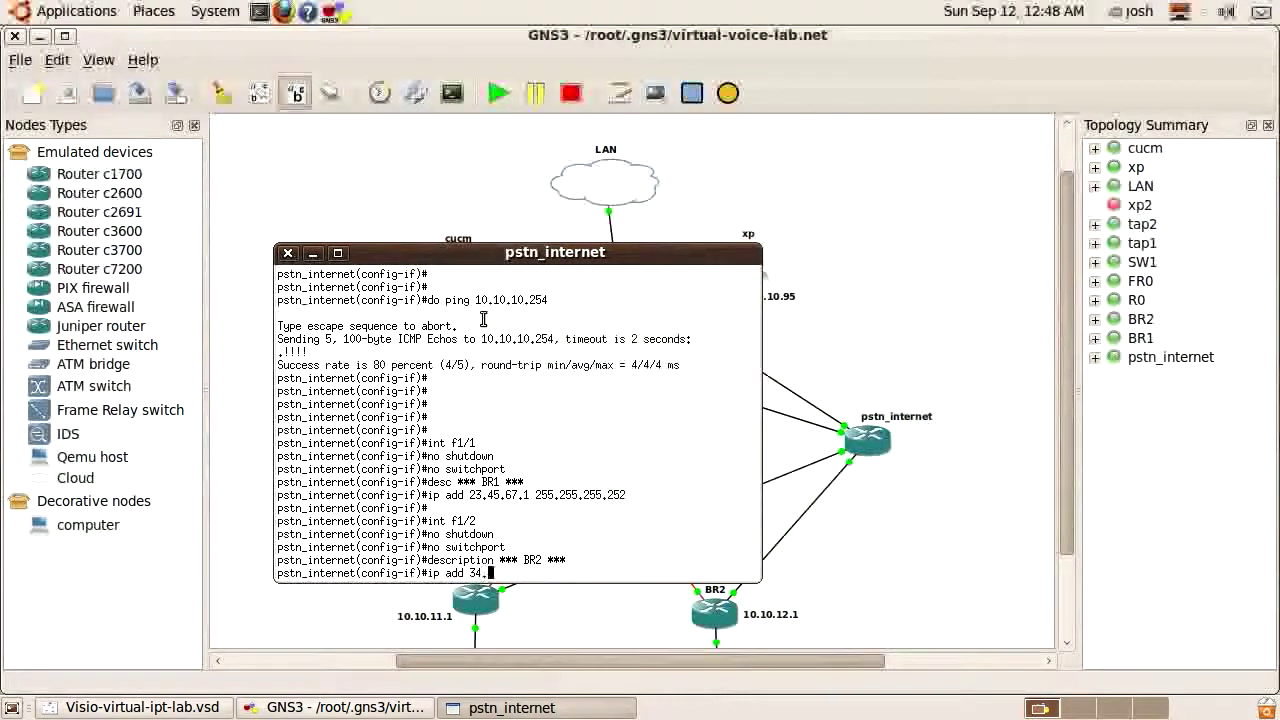
{"action": "type", "text": "56.78.1 255.255.255.252"}
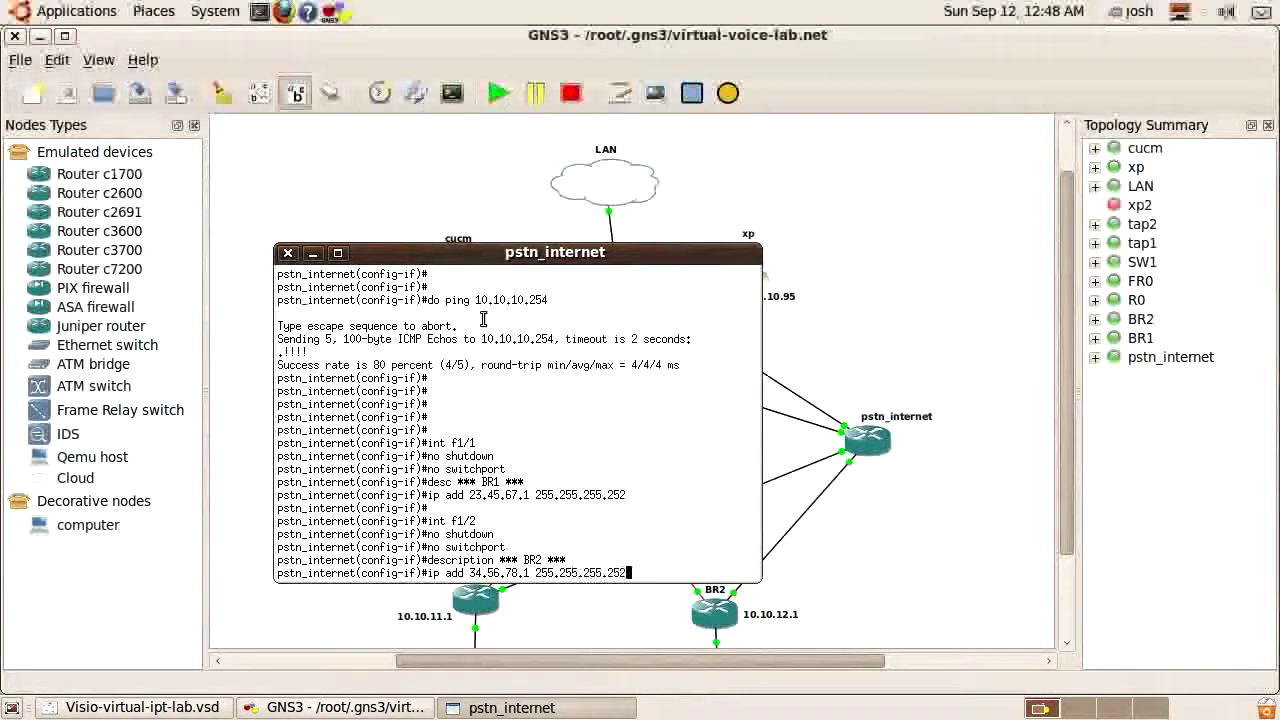
{"action": "key", "text": "Return"}
{"action": "key", "text": "Return"}
{"action": "key", "text": "Return"}
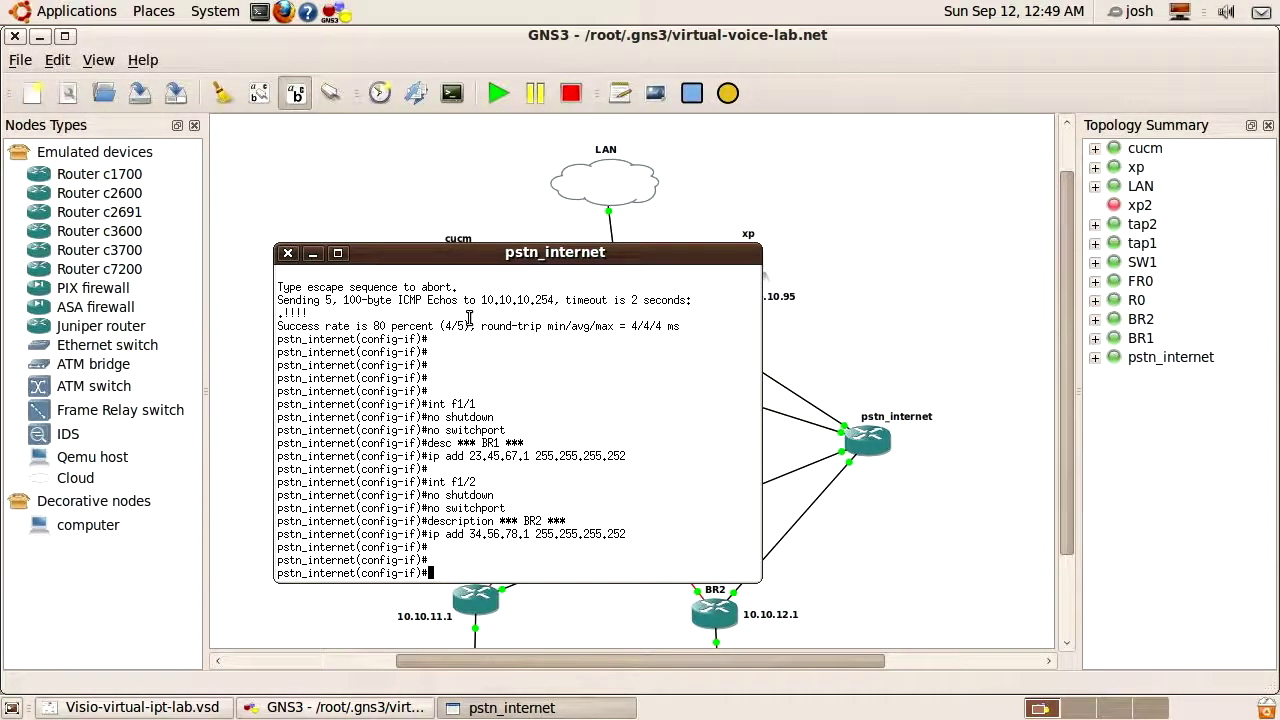
Add a default route via 10.10.10.254 on pstn_internet and leave configuration mode
{"action": "type", "text": "ip "}
{"action": "type", "text": "route 0.0."}
{"action": "type", "text": "0[9~"}
{"action": "type", "text": "0 0.0.0.0 10.10"}
{"action": "type", "text": ".10.254"}
{"action": "key", "text": "Return"}
{"action": "key", "text": "Return"}
Save pstn_internet's running config to startup-config with copy run start, then minimize its console
{"action": "key", "text": "Return"}
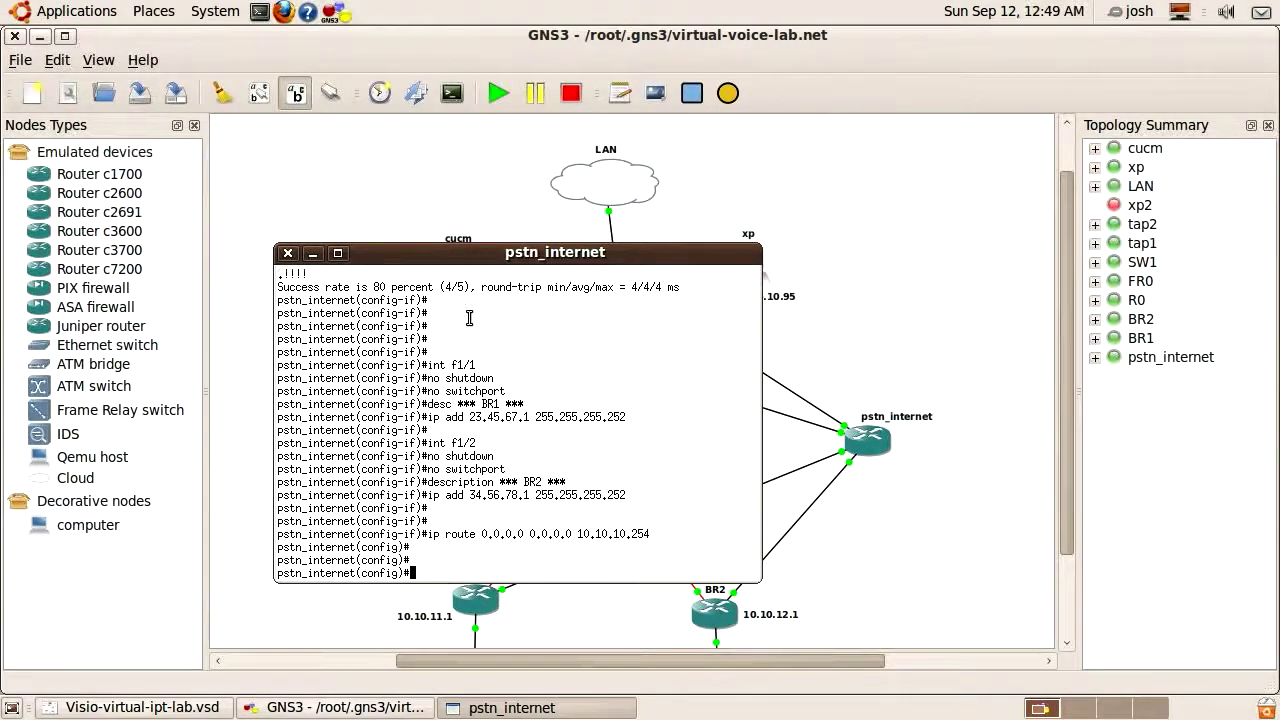
{"action": "type", "text": "extiit"}
{"action": "key", "text": "Return"}
{"action": "type", "text": "copy run start"}
{"action": "key", "text": "Return"}
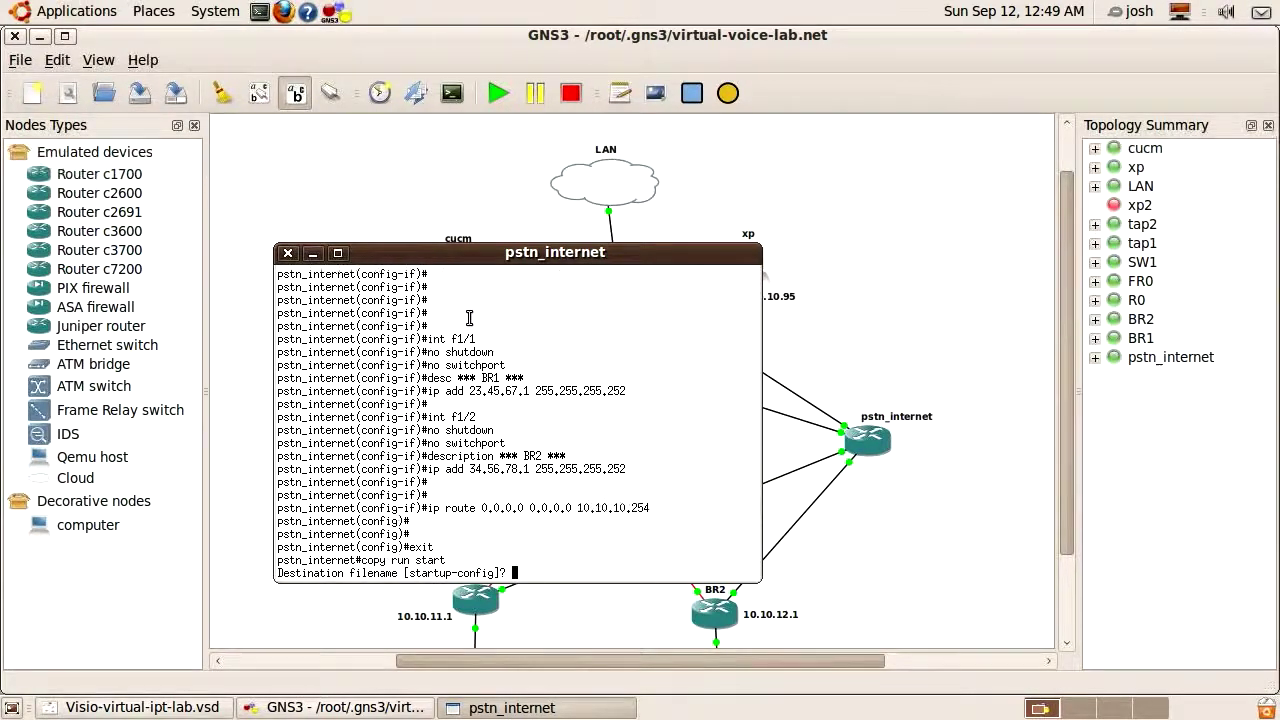
{"action": "key", "text": "Return"}
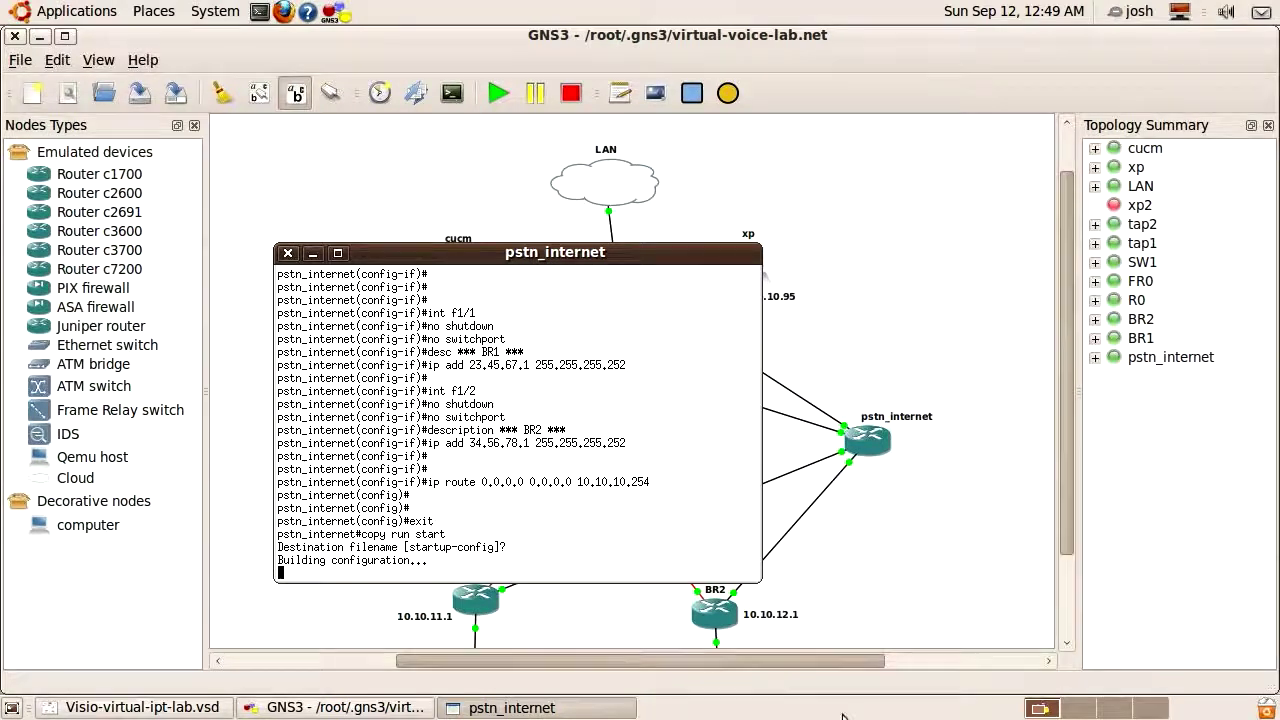
{"action": "left_click", "coordinate": [313, 254]}
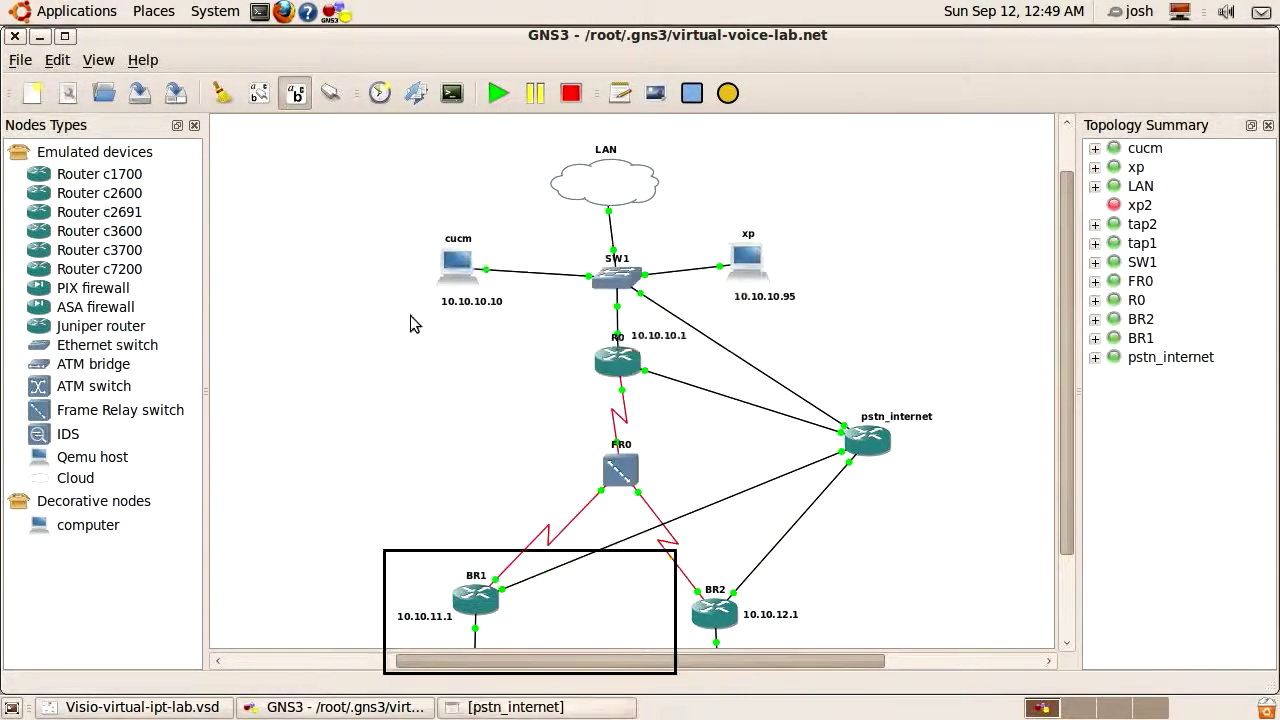
Launch a console for R0 from its context menu in the topology
{"action": "right_click", "coordinate": [611, 364]}
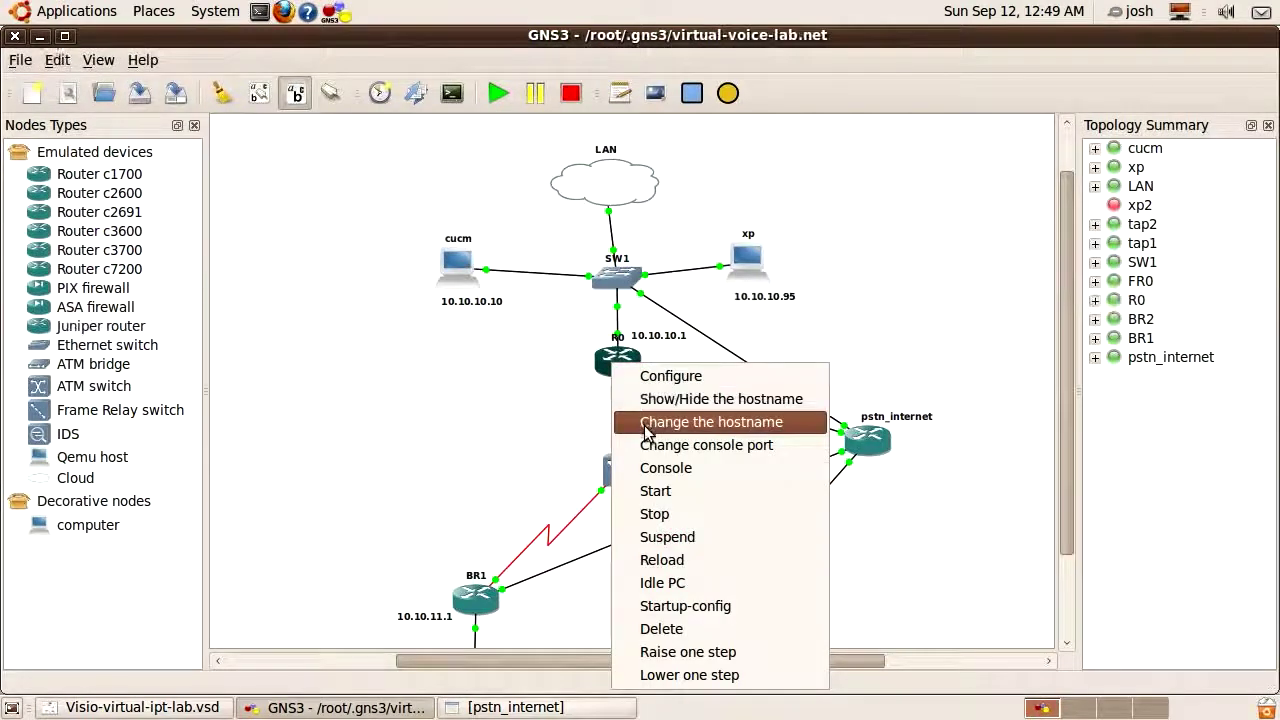
{"action": "left_click", "coordinate": [651, 470]}
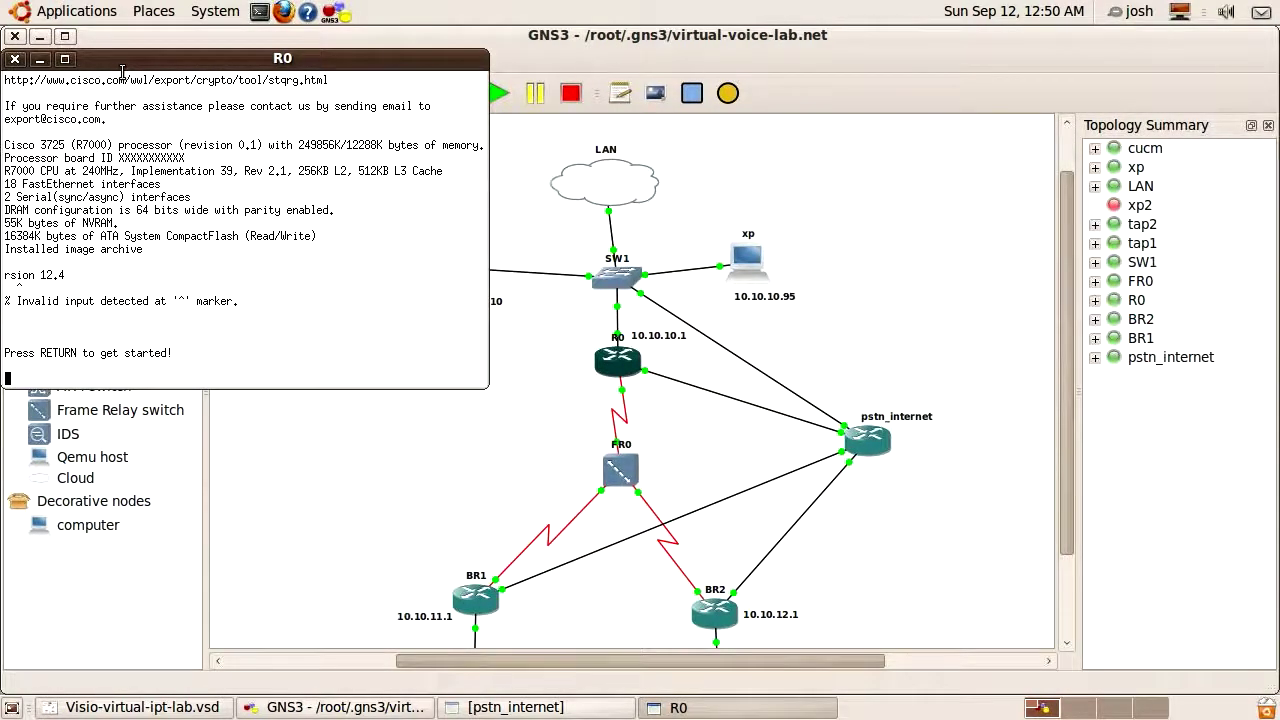
On R0, enable interface f0/1 with description *** Internet ***
{"action": "key", "text": "Return"}
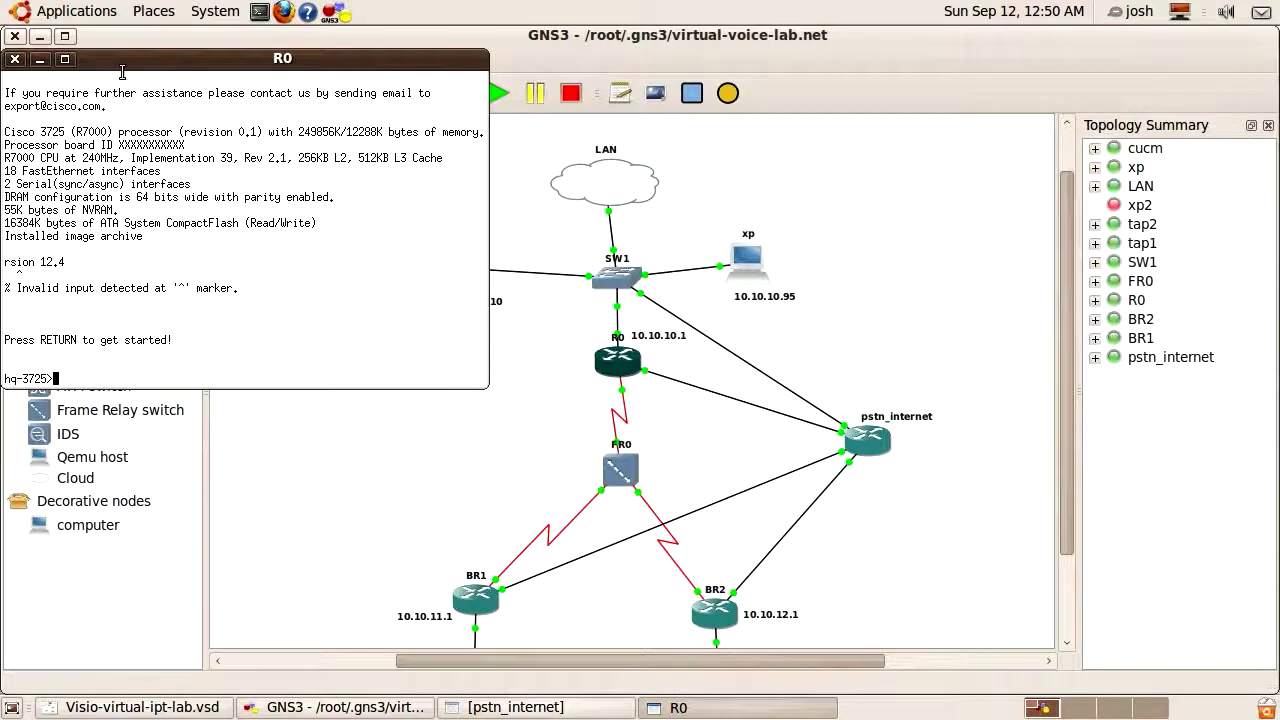
{"action": "type", "text": "en"}
{"action": "key", "text": "Return"}
{"action": "type", "text": "config t"}
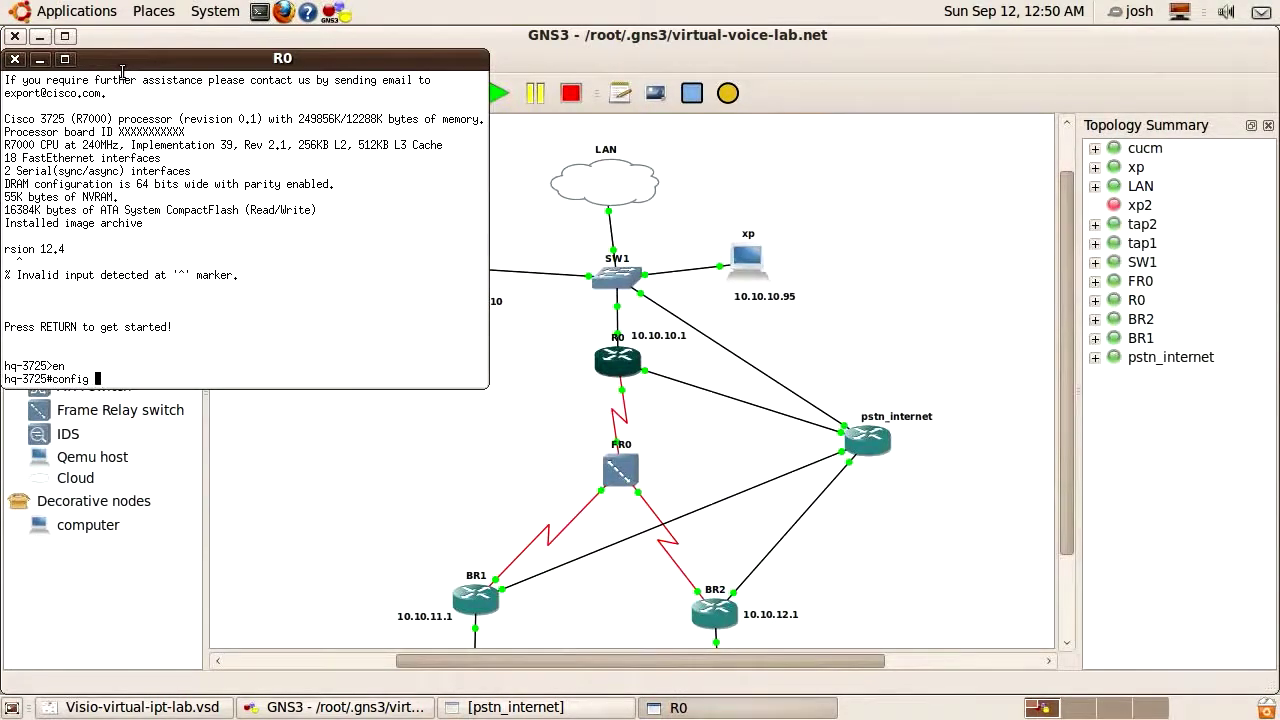
{"action": "key", "text": "Return"}
{"action": "type", "text": "int f0/1"}
{"action": "key", "text": "Return"}
{"action": "type", "text": "no shutdown"}
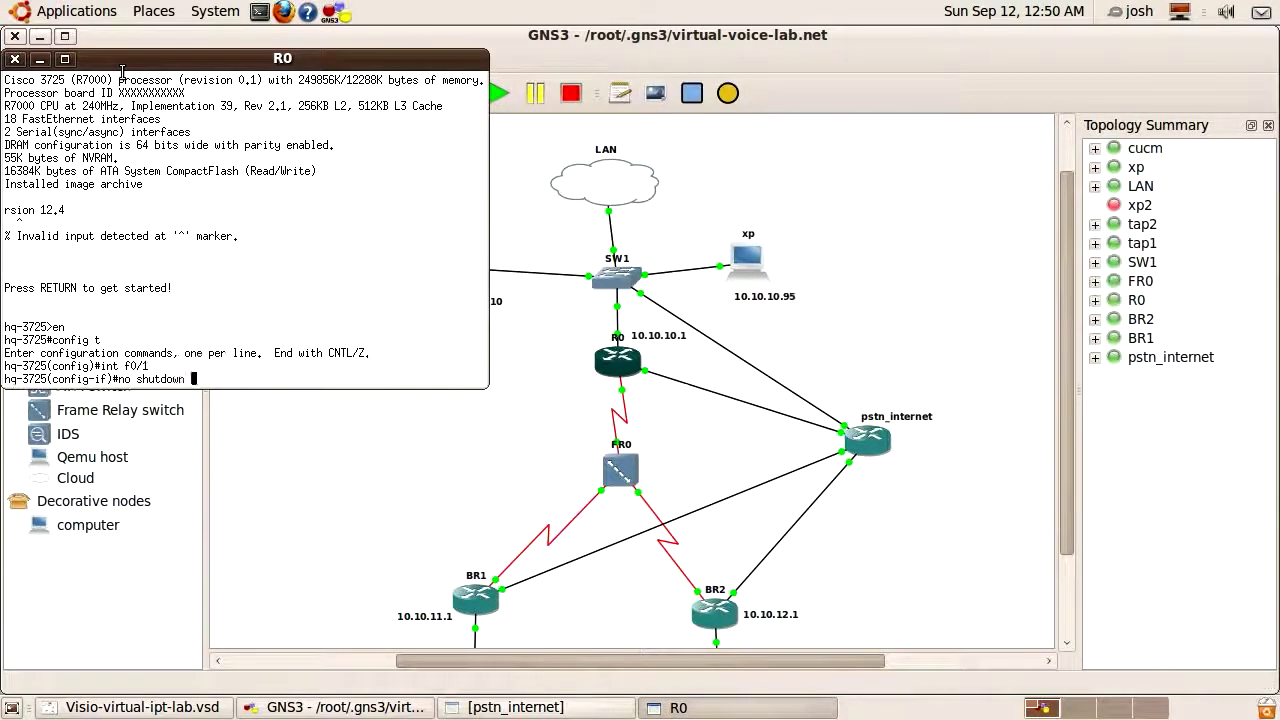
{"action": "key", "text": "Return"}
{"action": "type", "text": "description *** Internet ***"}
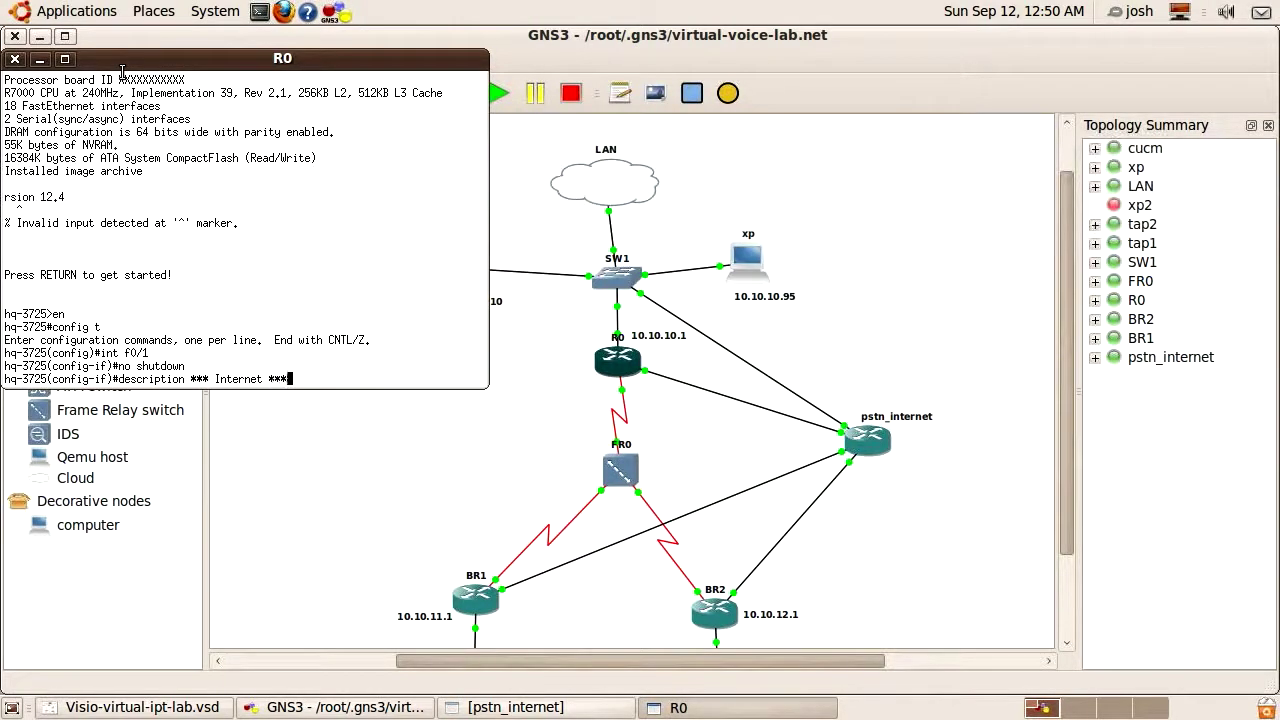
{"action": "key", "text": "Return"}
Assign f0/1 12.34.56.2 255.255.255.252, add a default route via 12.34.56.1, and exit configuration
{"action": "type", "text": "ip add 12.34.56.2"}
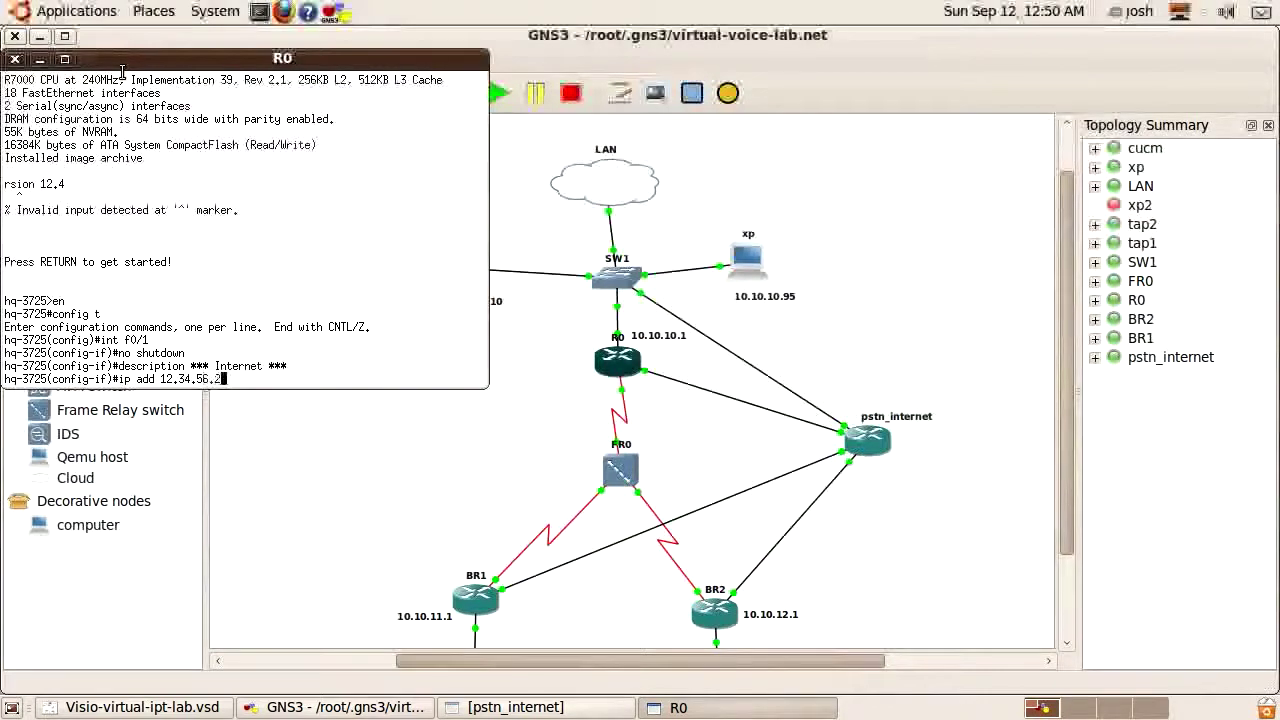
{"action": "type", "text": " 255.255.255.252"}
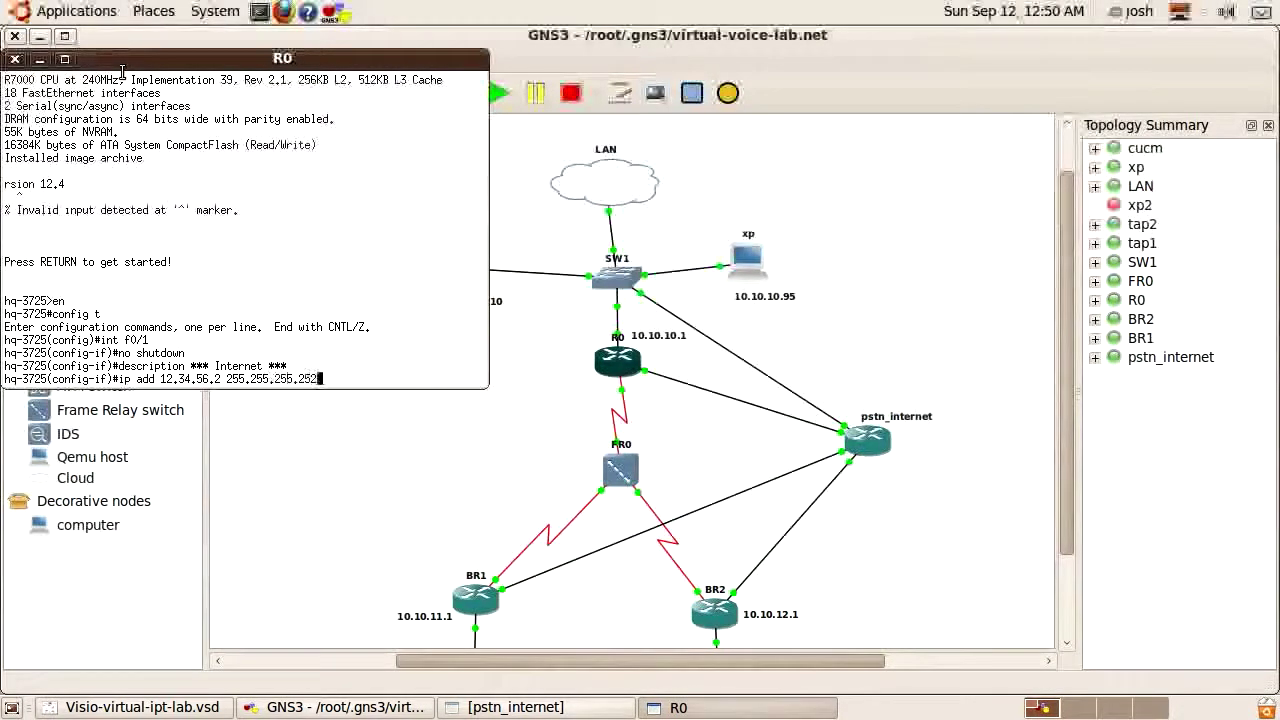
{"action": "key", "text": "Return"}
{"action": "key", "text": "Return"}
{"action": "key", "text": "Return"}
{"action": "key", "text": "Return"}
{"action": "type", "text": "ip route 0"}
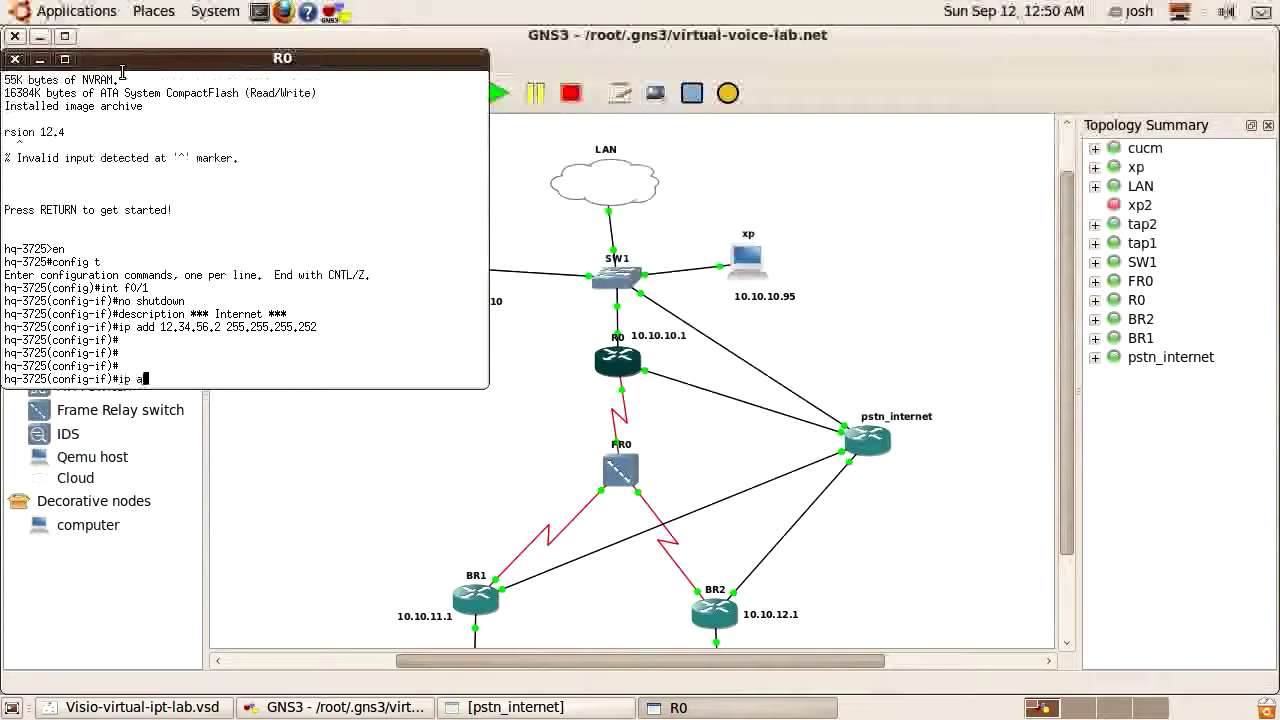
{"action": "type", "text": ".0.0."}
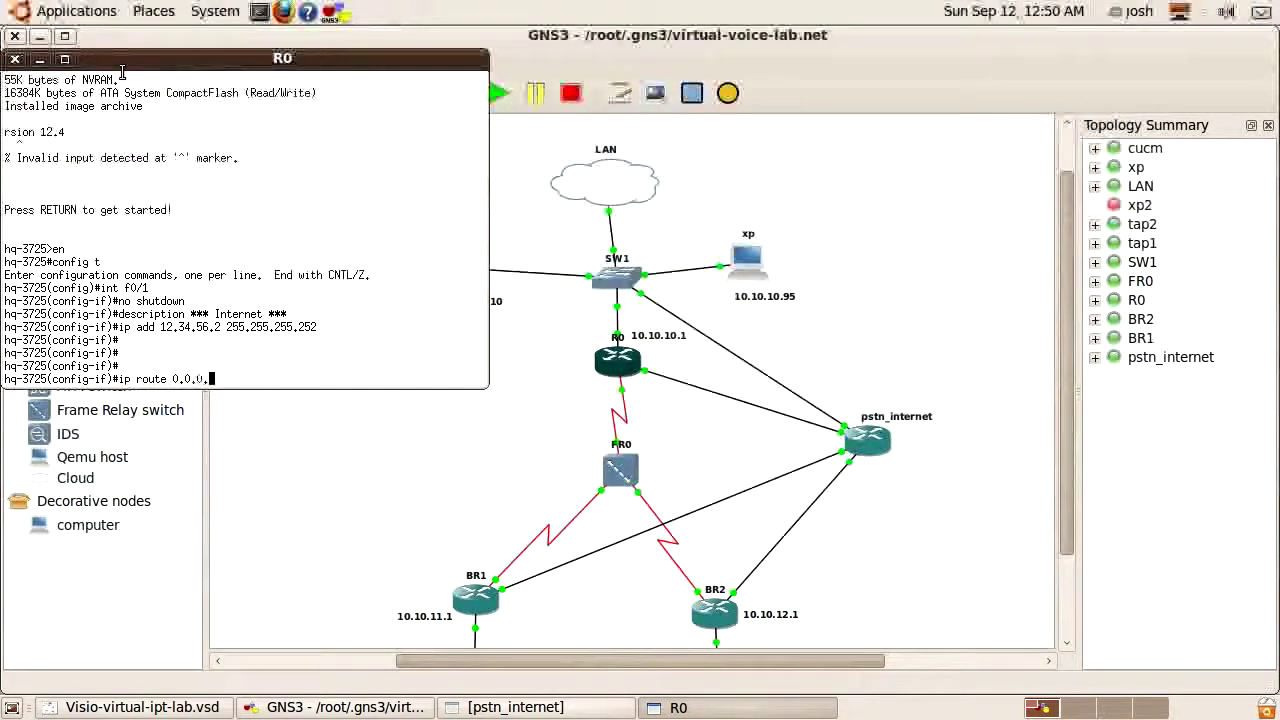
{"action": "type", "text": "0 0.0.0.0 12.34.56.1"}
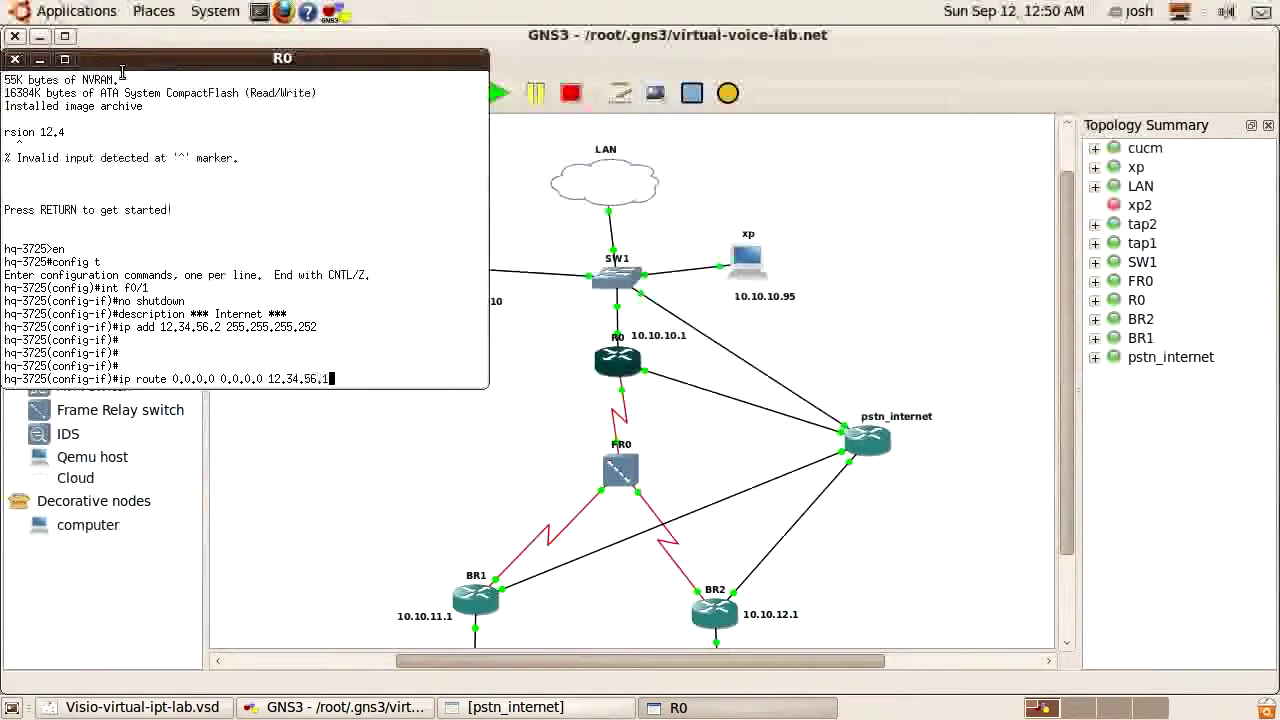
{"action": "key", "text": "Return"}
{"action": "key", "text": "ctrl+z"}
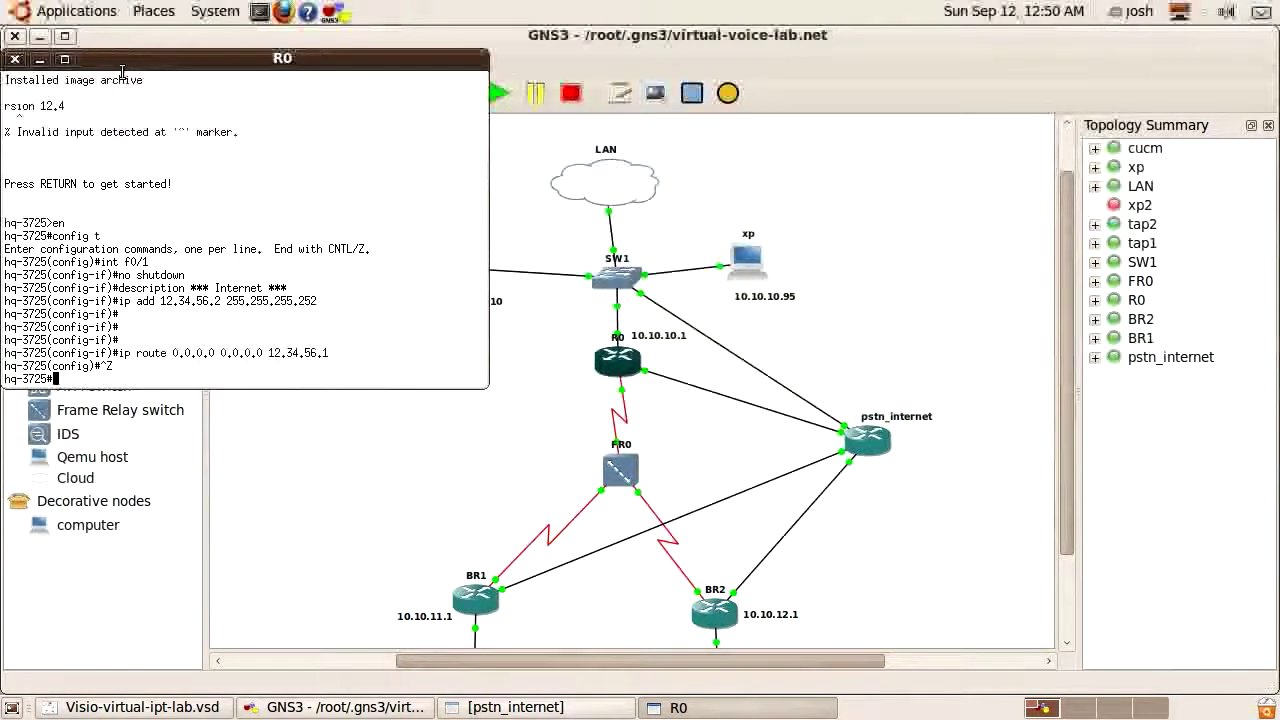
{"action": "key", "text": "Return"}
{"action": "key", "text": "Return"}
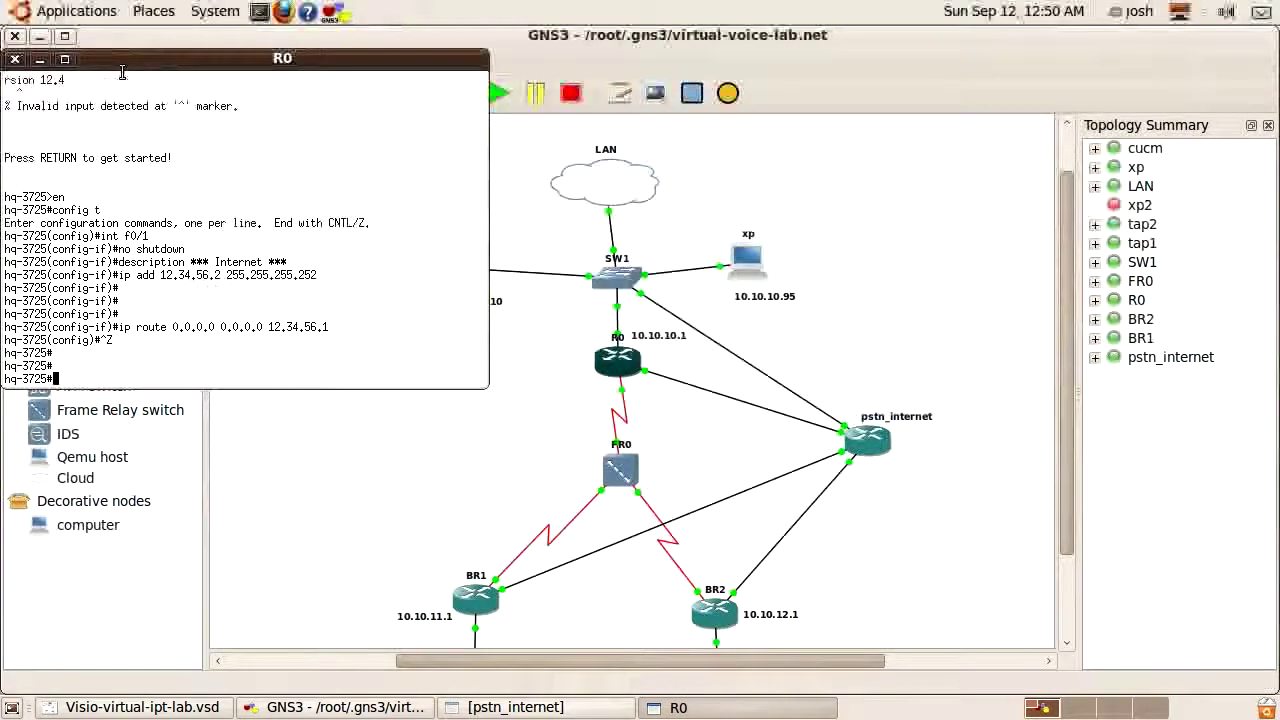
Ping 12.34.56.1 from R0 to confirm reachability, then minimize the console
{"action": "type", "text": "ping 12.34.5"}
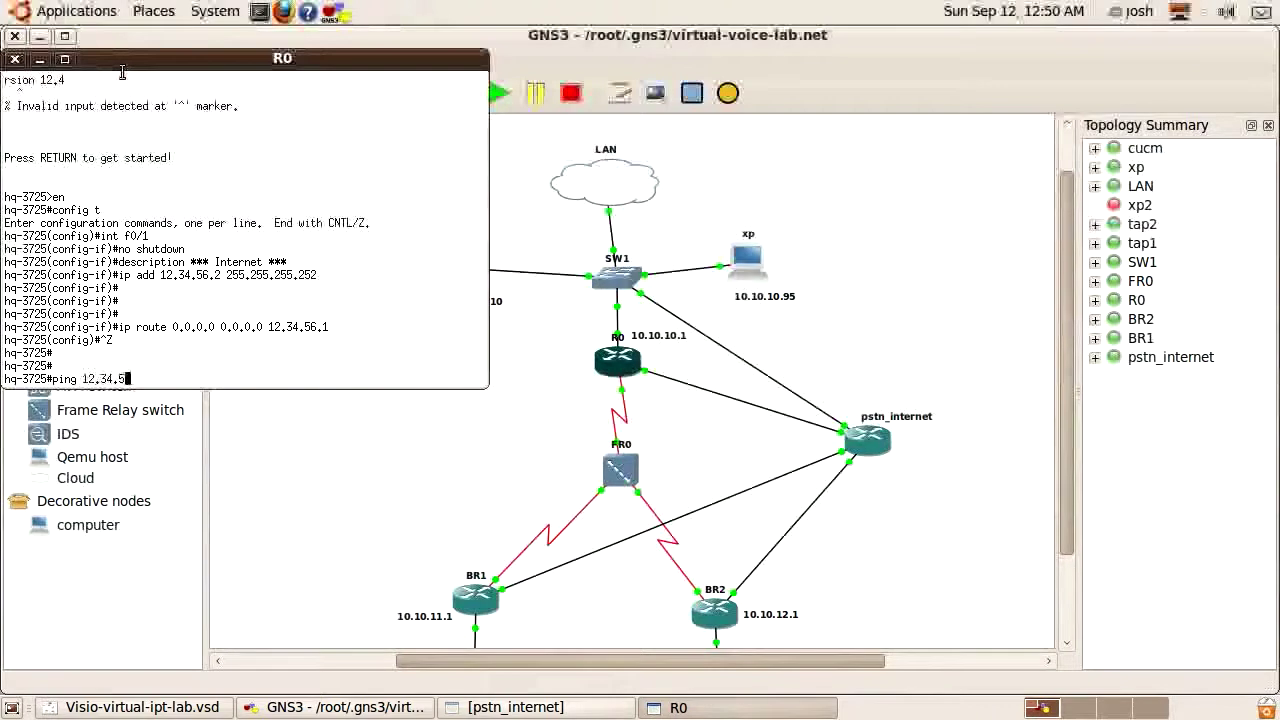
{"action": "type", "text": "6.1"}
{"action": "key", "text": "Return"}
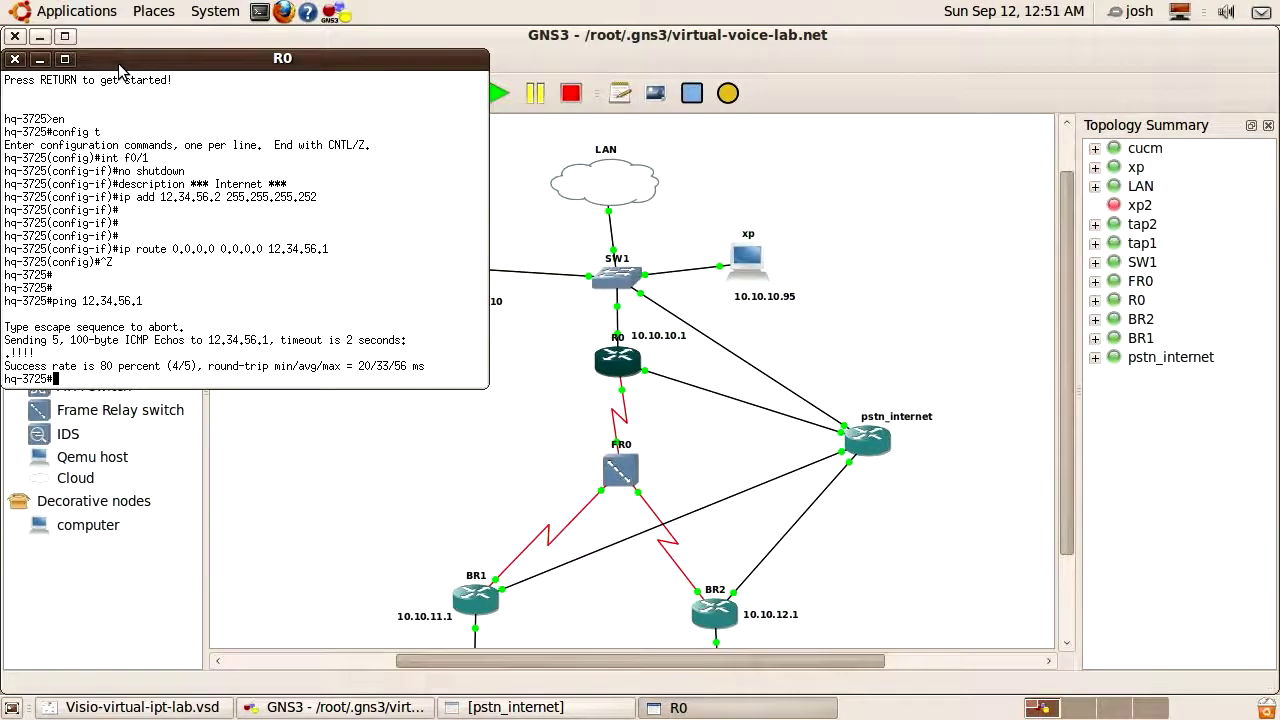
{"action": "key", "text": "Return"}
{"action": "key", "text": "Return"}
{"action": "key", "text": "Return"}
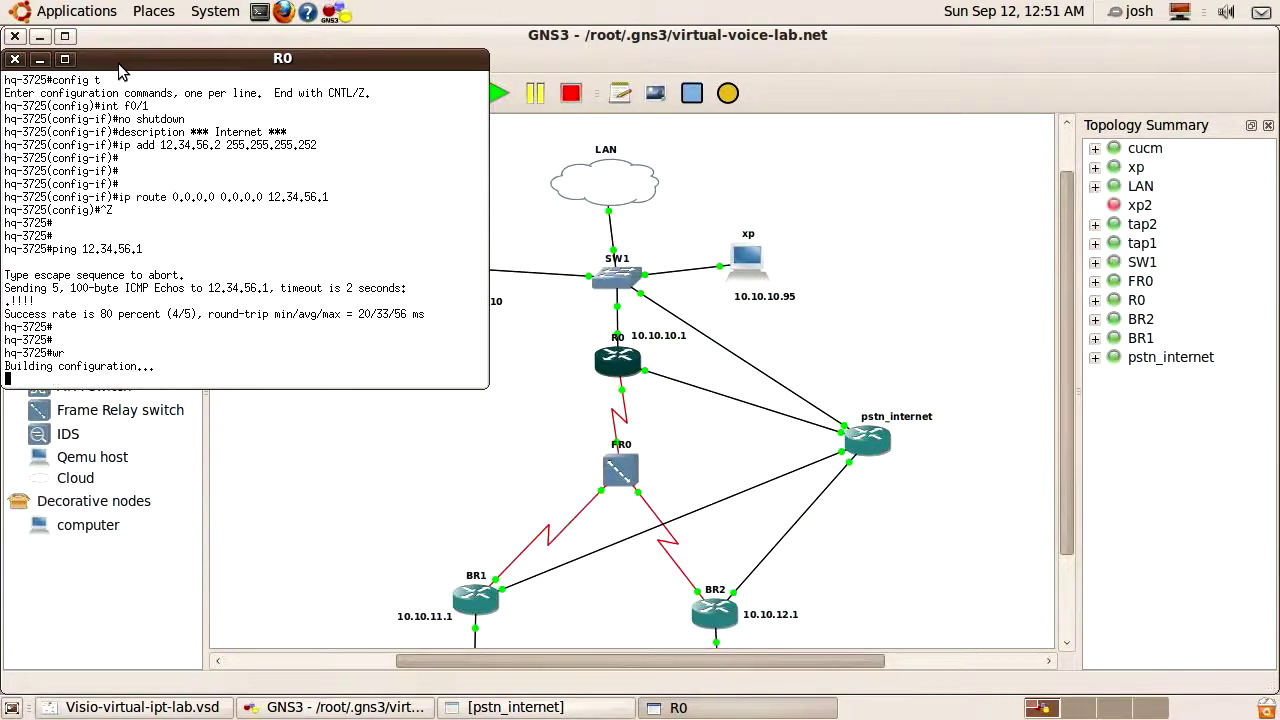
{"action": "left_click", "coordinate": [42, 62]}
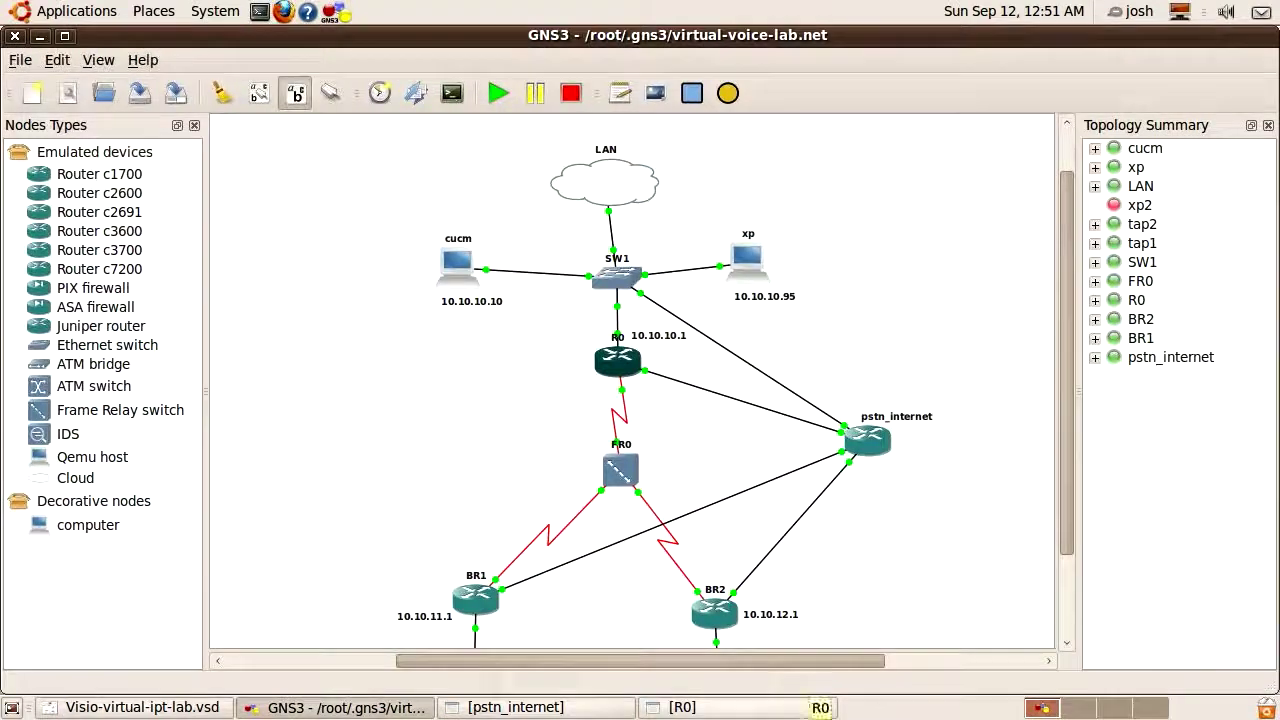
Open BR1's console and enable f0/1 with description *** Internet ***
{"action": "right_click", "coordinate": [466, 617]}
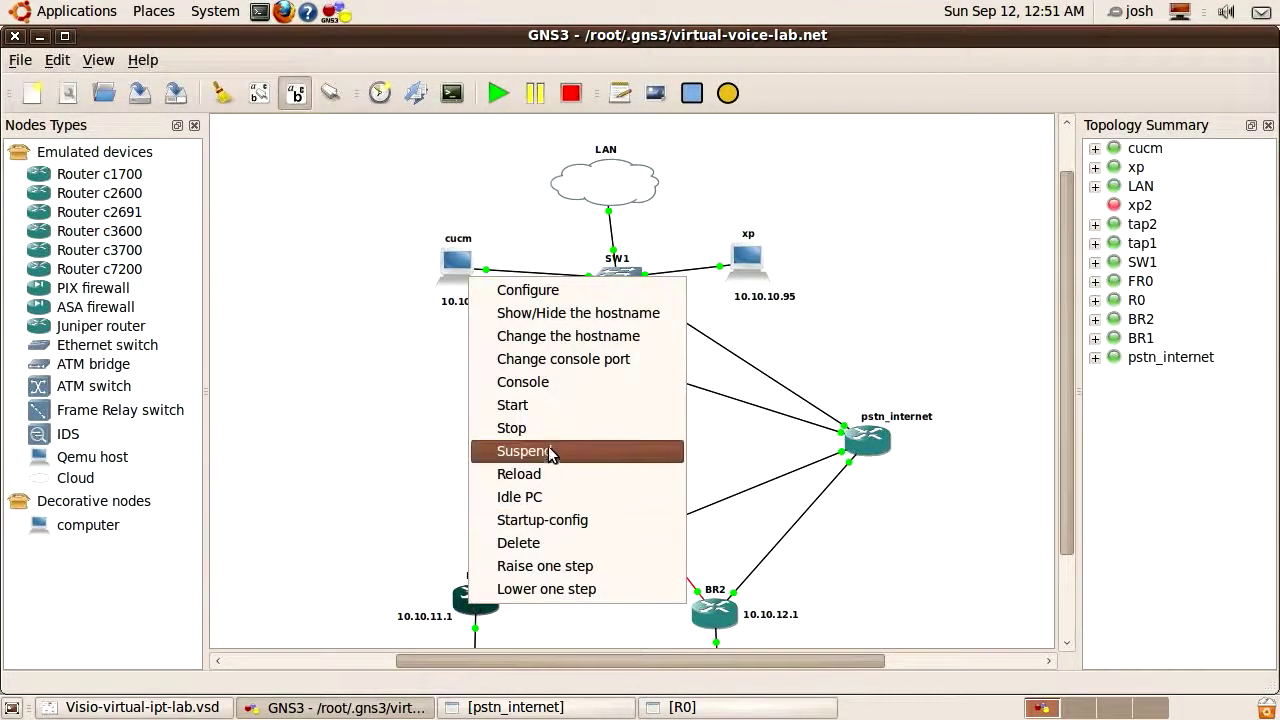
{"action": "left_click", "coordinate": [554, 380]}
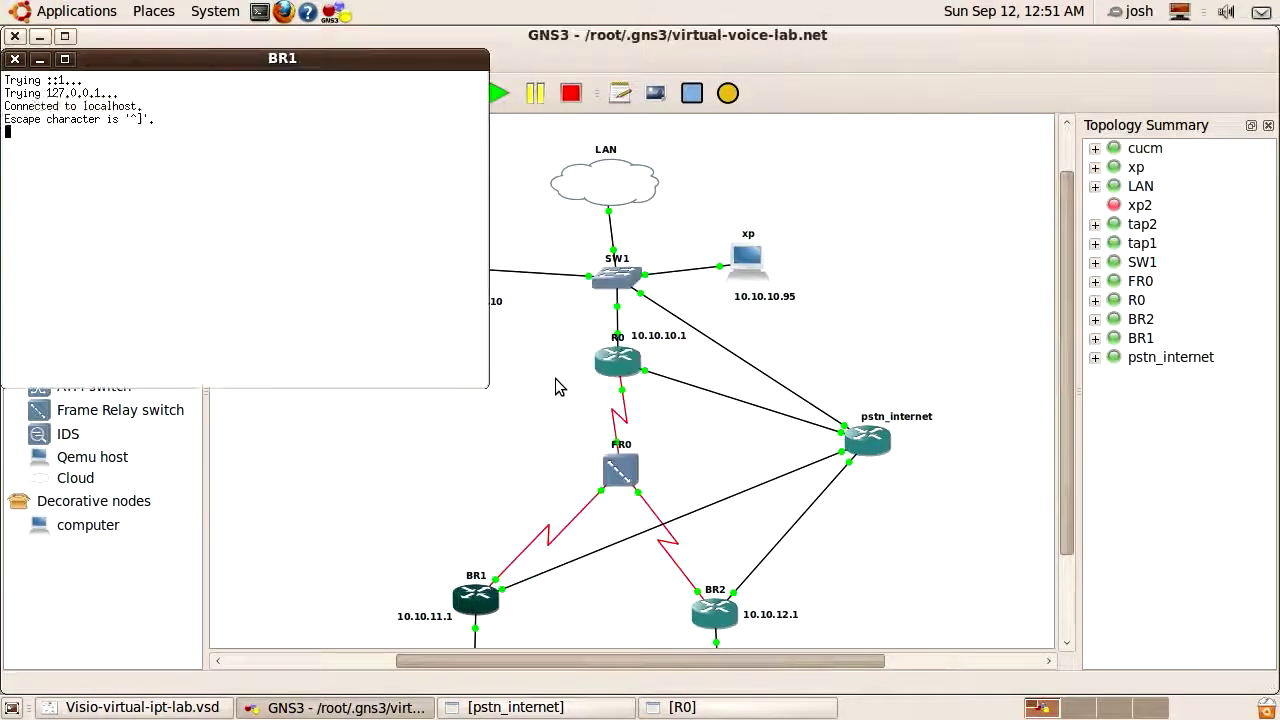
{"action": "key", "text": "Return"}
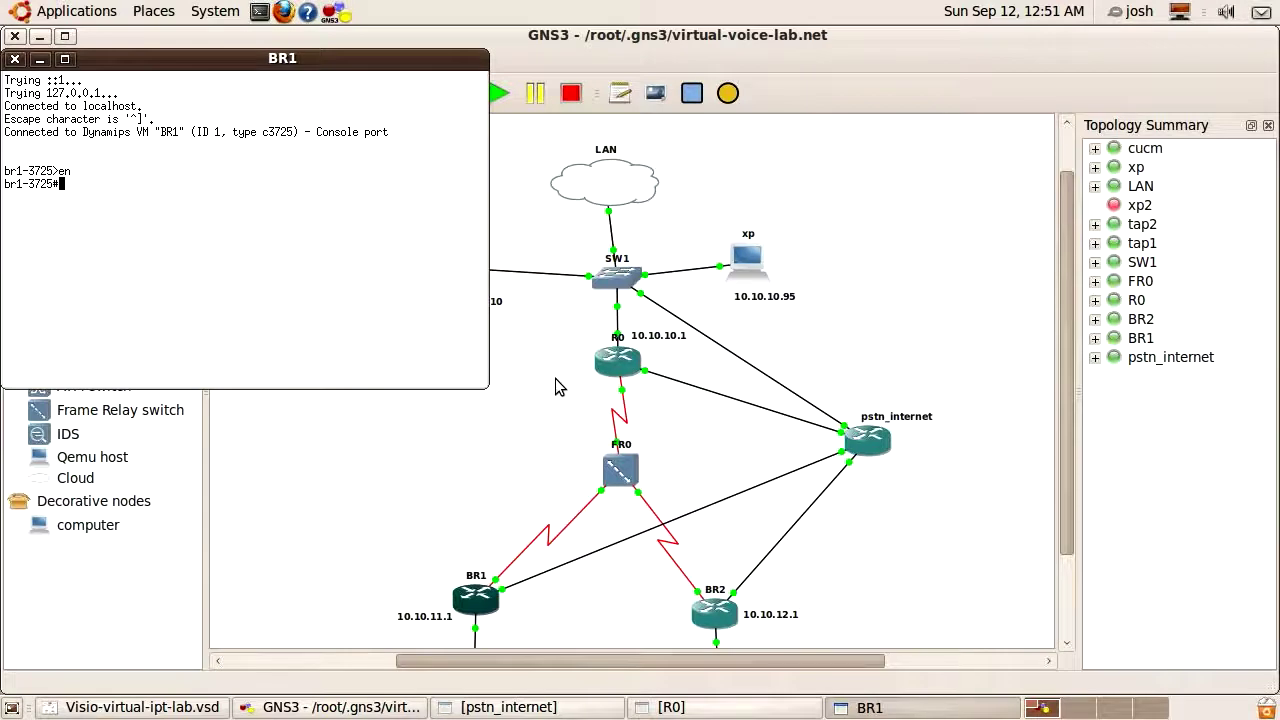
{"action": "type", "text": "nfig t"}
{"action": "key", "text": "Return"}
{"action": "type", "text": "int f0/1"}
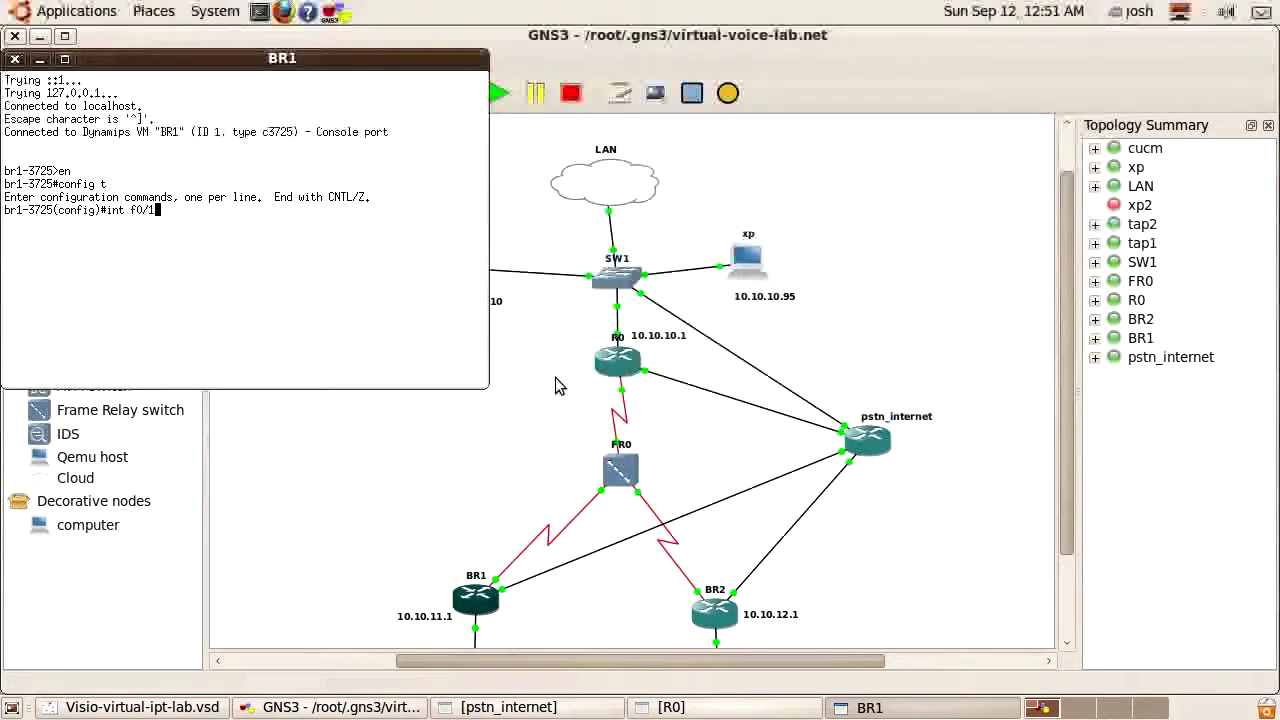
{"action": "key", "text": "Return"}
{"action": "type", "text": "no shutdown"}
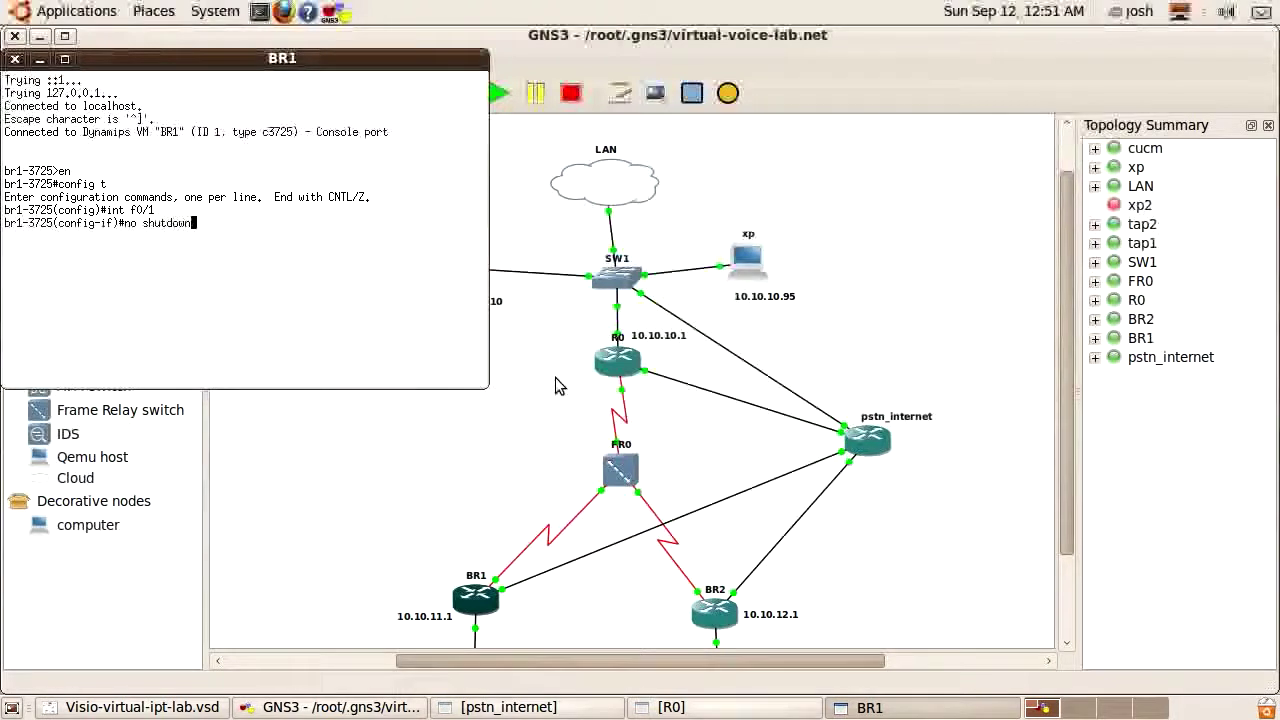
{"action": "key", "text": "Return"}
{"action": "type", "text": "descript"}
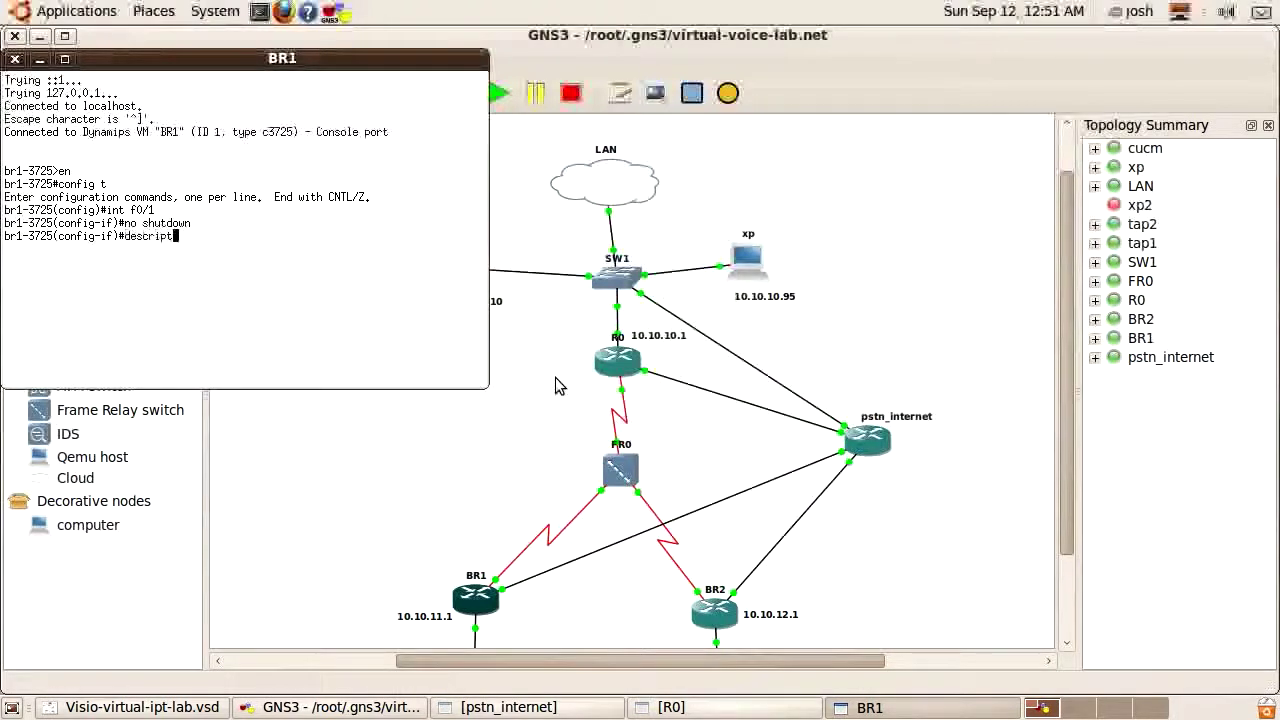
{"action": "type", "text": "ion *** Internet ***"}
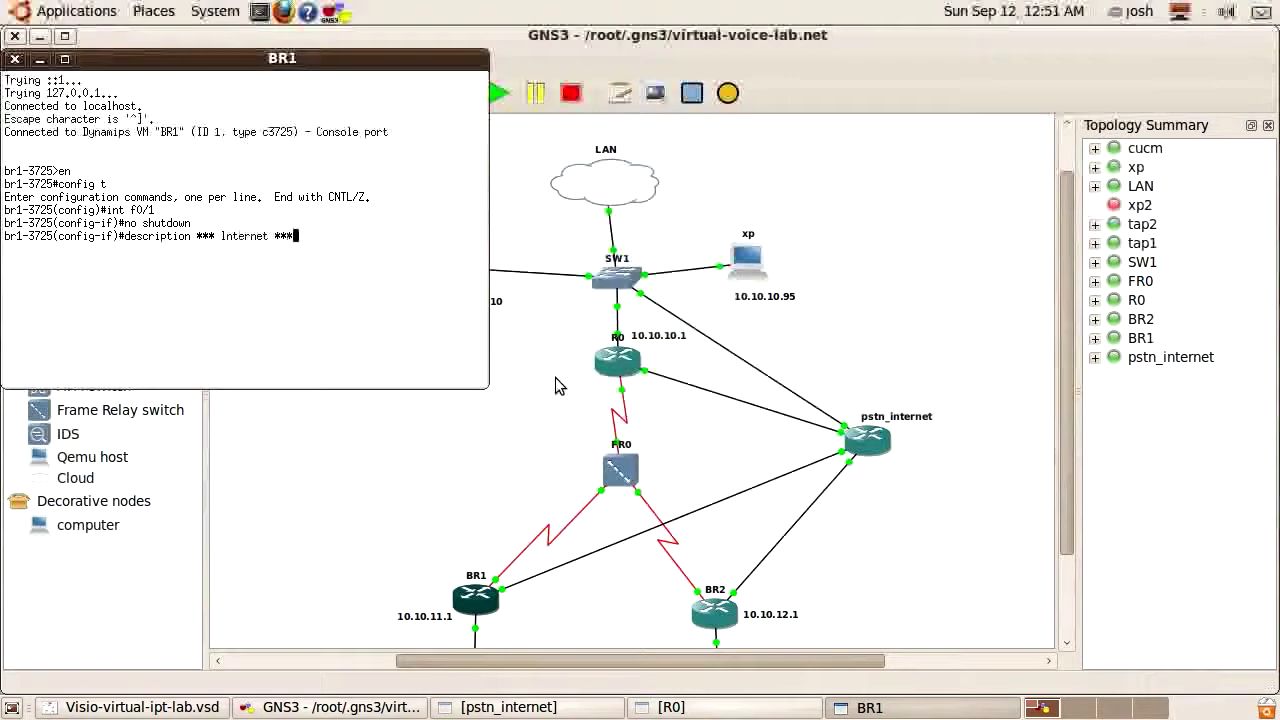
{"action": "key", "text": "Return"}
Give BR1's f0/1 address 23.45.67.2/30 and a default route via 23.45.67.1, then exit configuration
{"action": "type", "text": "ip add "}
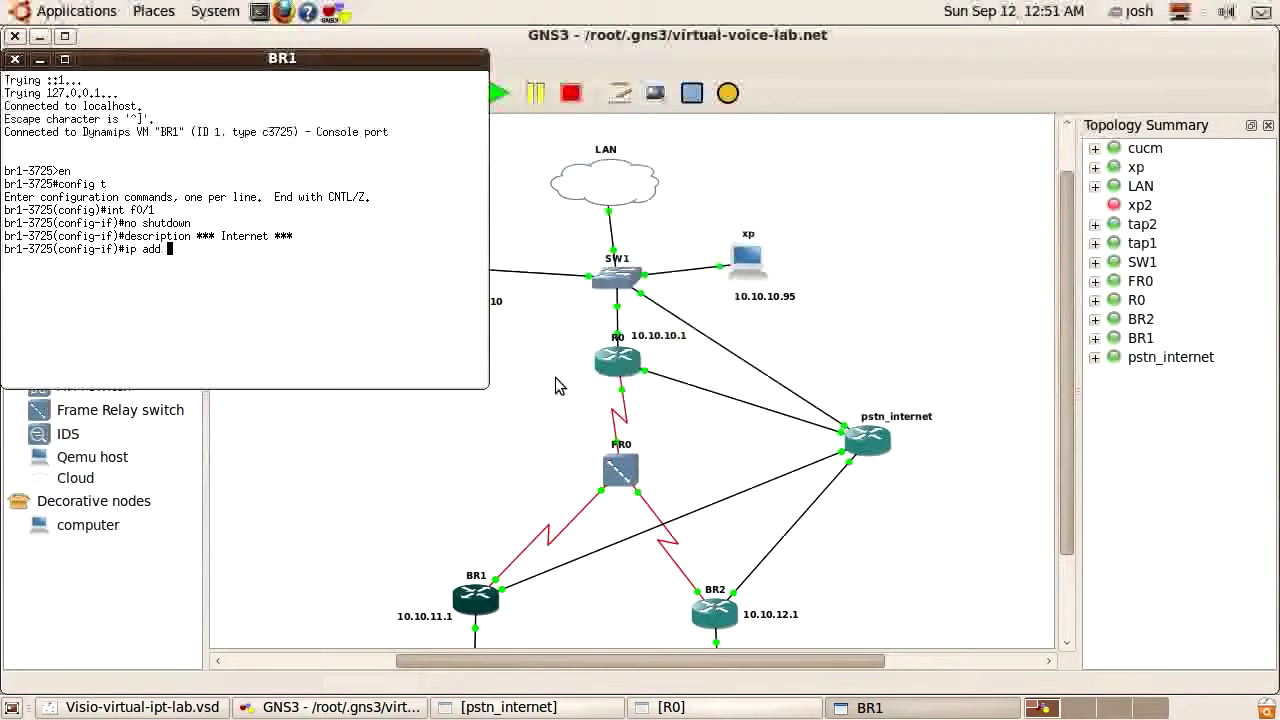
{"action": "type", "text": "28"}
{"action": "type", "text": ".45.67"}
{"action": "type", "text": ".2 25"}
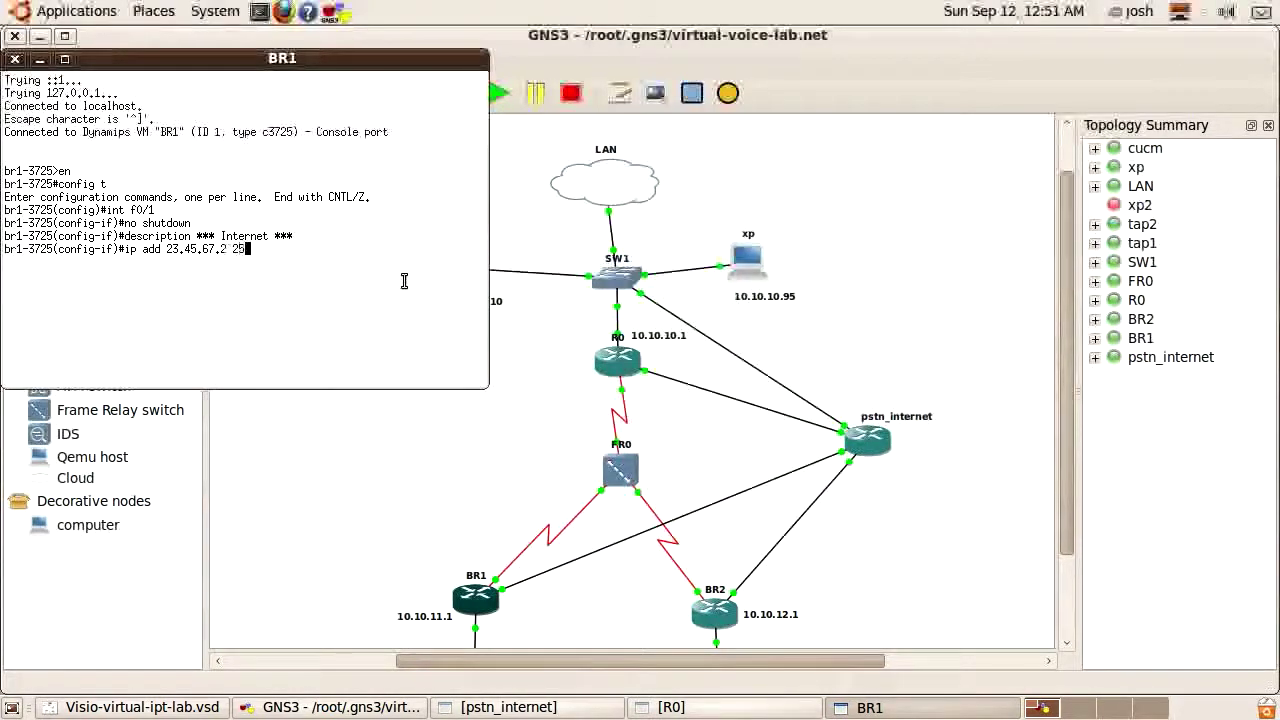
{"action": "type", "text": "5.255.255.252"}
{"action": "key", "text": "Return"}
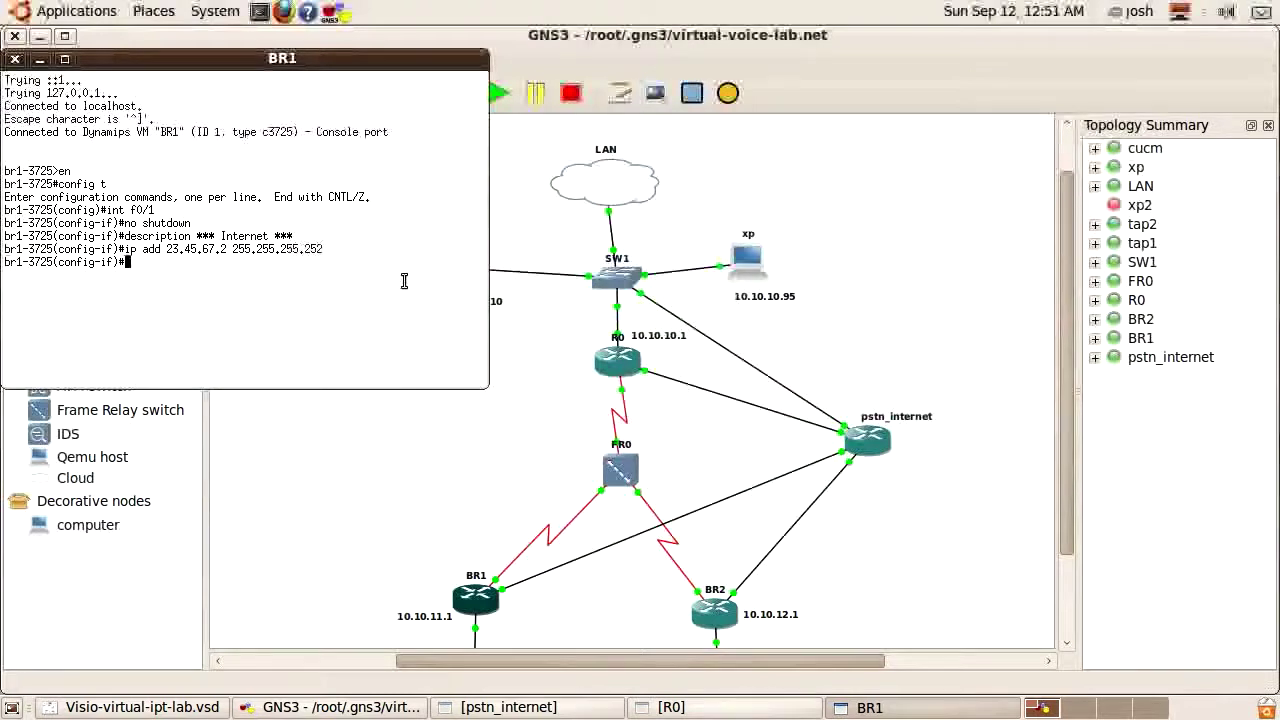
{"action": "key", "text": "Return"}
{"action": "type", "text": "ip route 0.0.0.0"}
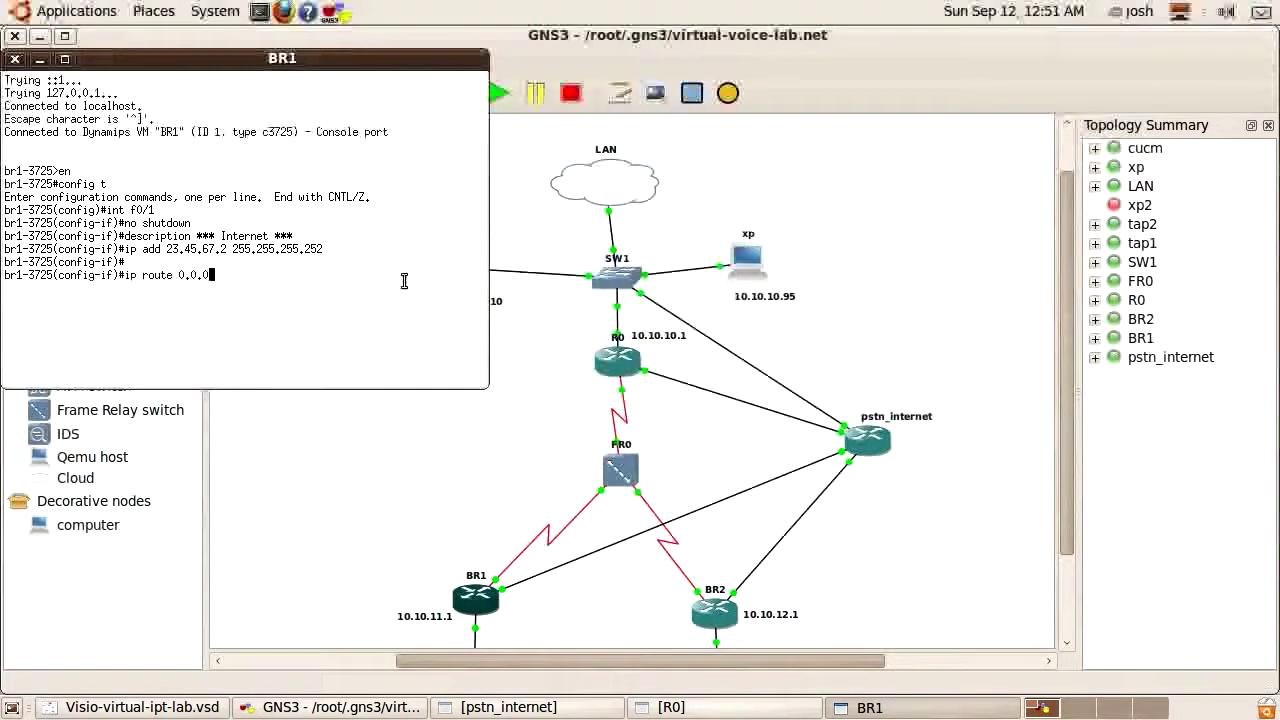
{"action": "type", "text": " 0.0.0.0 23.45.67."}
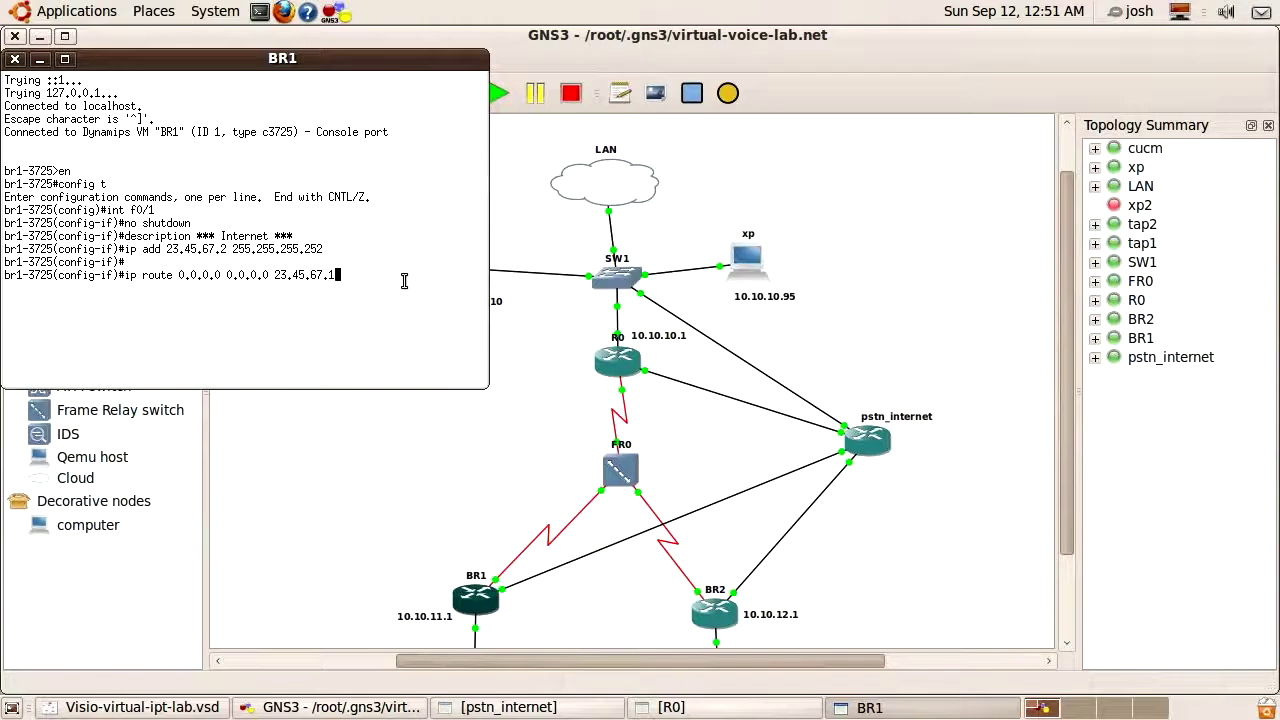
{"action": "type", "text": "1"}
{"action": "key", "text": "Return"}
{"action": "key", "text": "ctrl+z"}
{"action": "type", "text": "ping 23.45.67.1"}
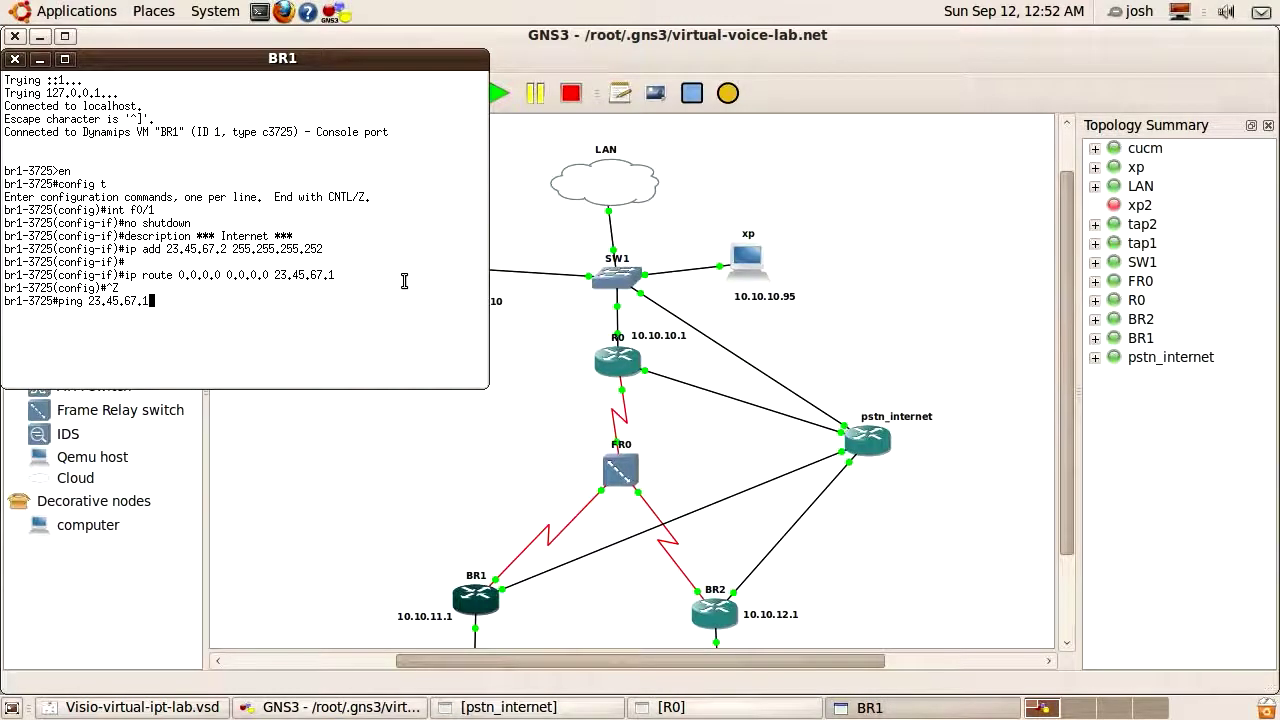
Ping 23.45.67.1 and 12.34.56.2 from BR1, then save its config with wr
{"action": "key", "text": "Return"}
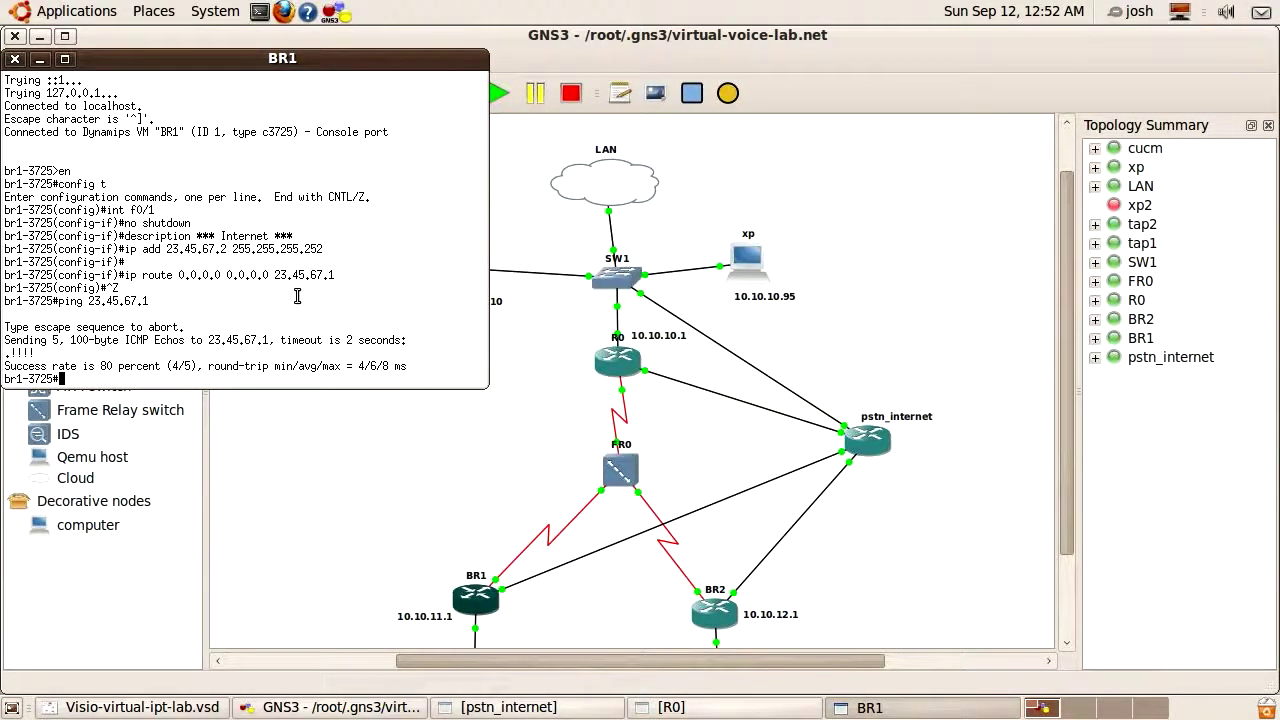
{"action": "type", "text": "ping 12.34.56.2"}
{"action": "key", "text": "Return"}
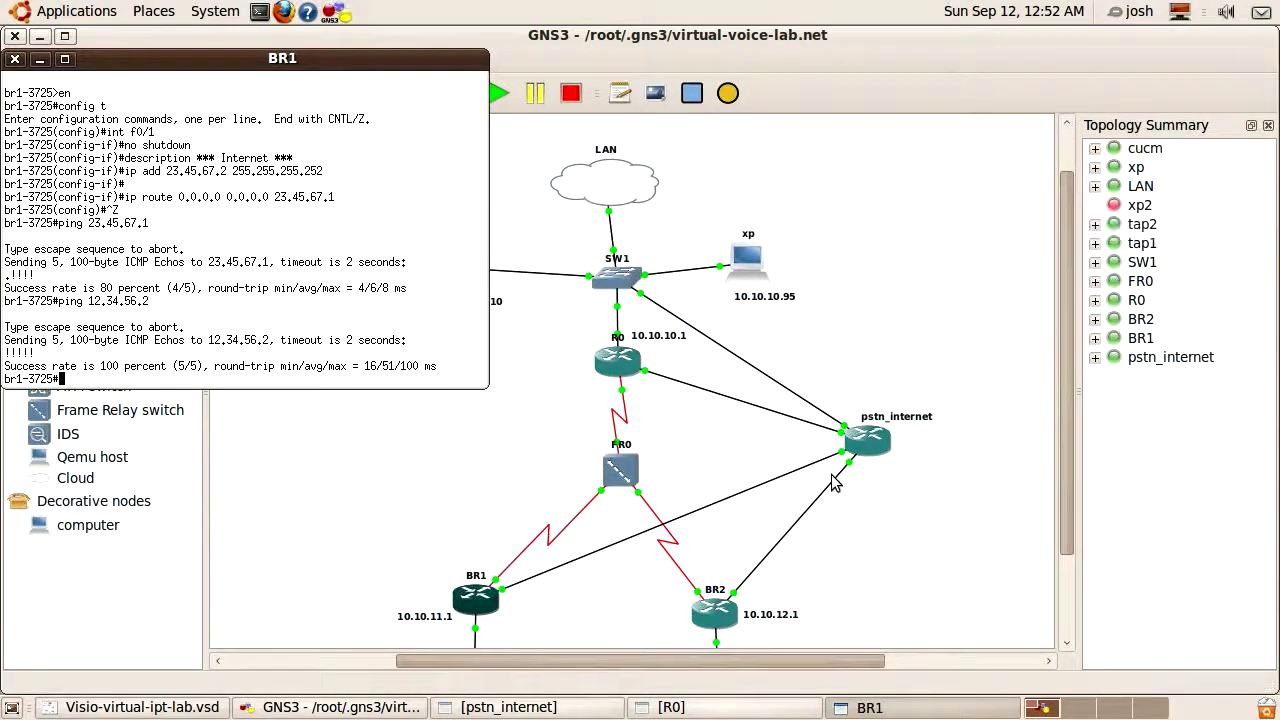
{"action": "key", "text": "Return"}
{"action": "key", "text": "Return"}
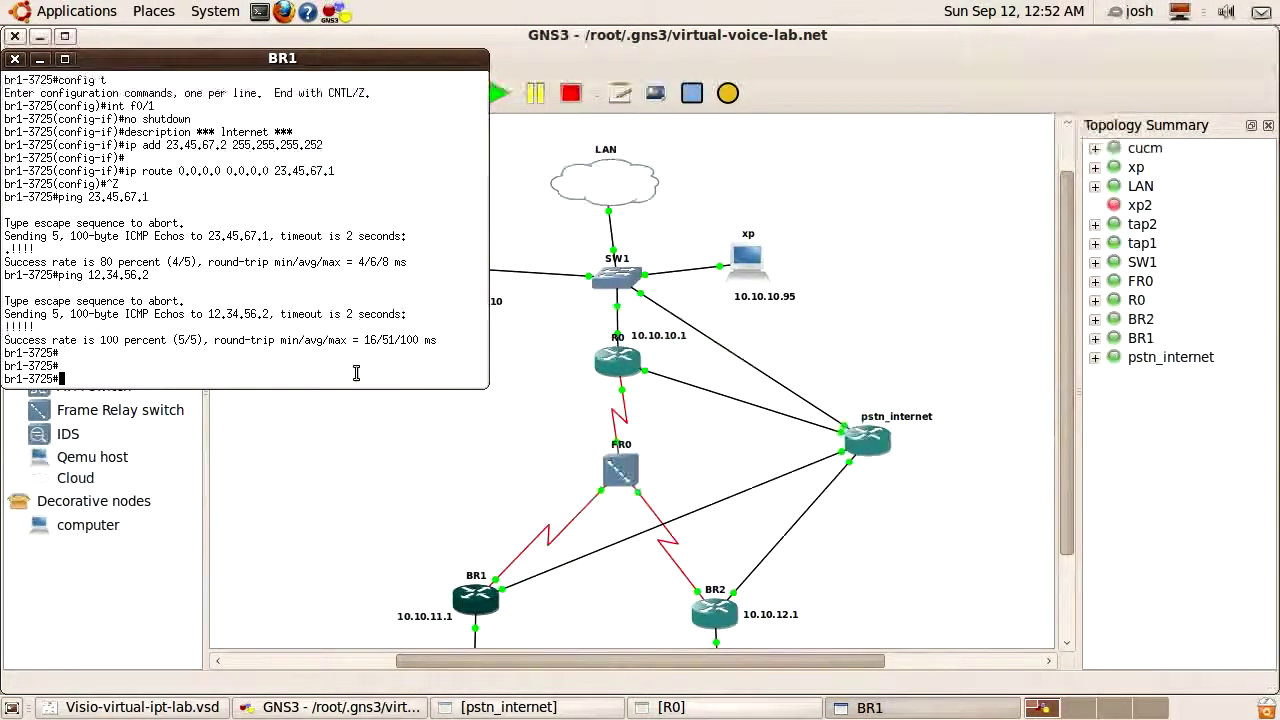
{"action": "type", "text": "wr"}
{"action": "key", "text": "Return"}
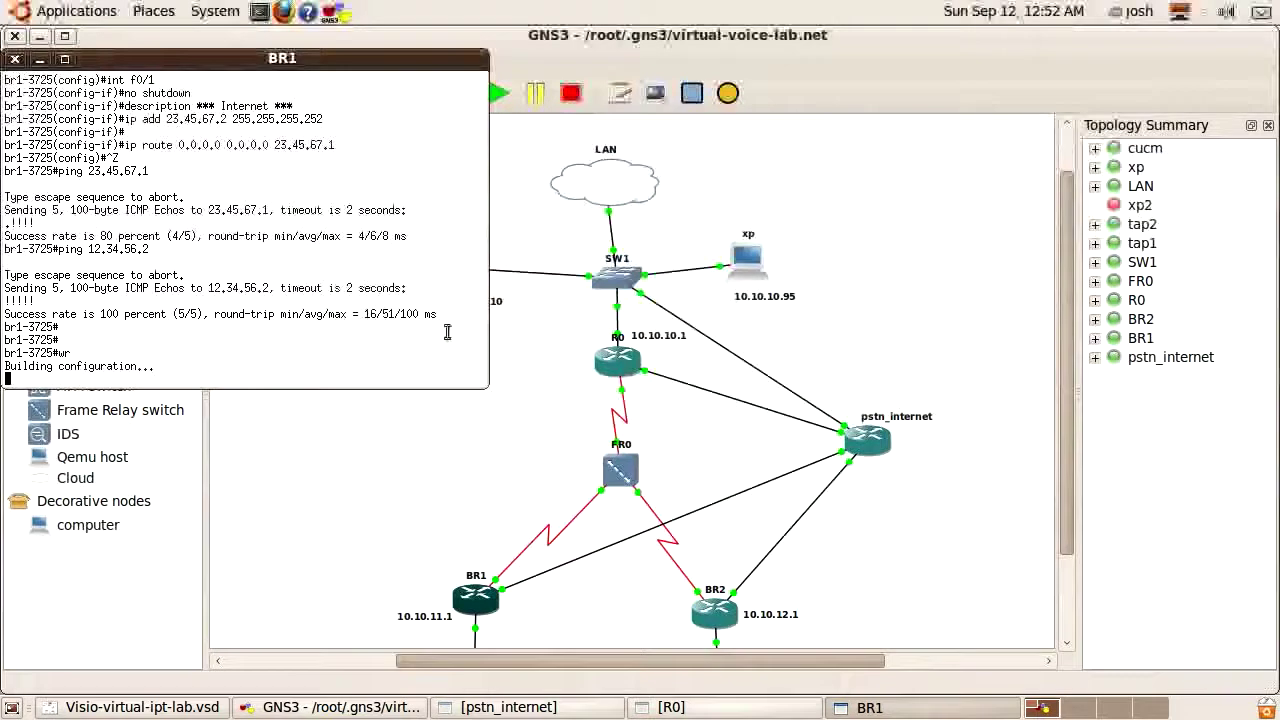
{"action": "left_click", "coordinate": [718, 615]}
Open BR2's console and bring interface f0/1 up with no shutdown
{"action": "right_click", "coordinate": [725, 622]}
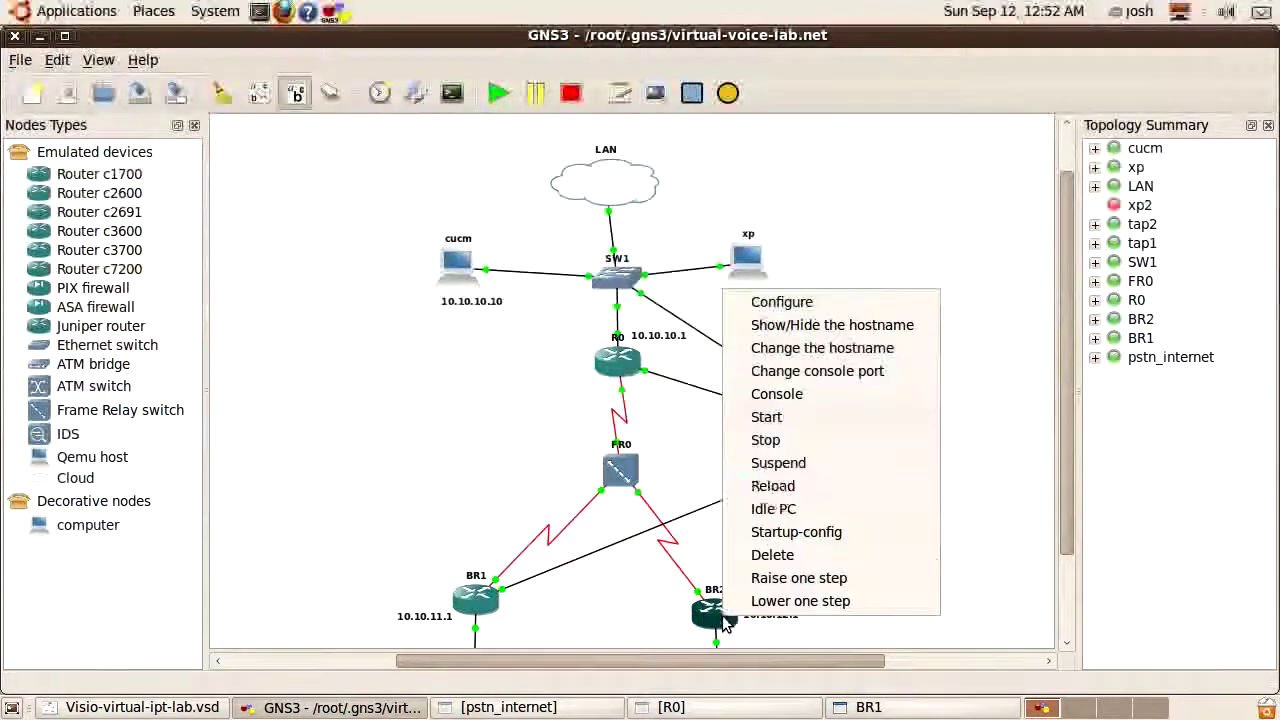
{"action": "left_click", "coordinate": [786, 397]}
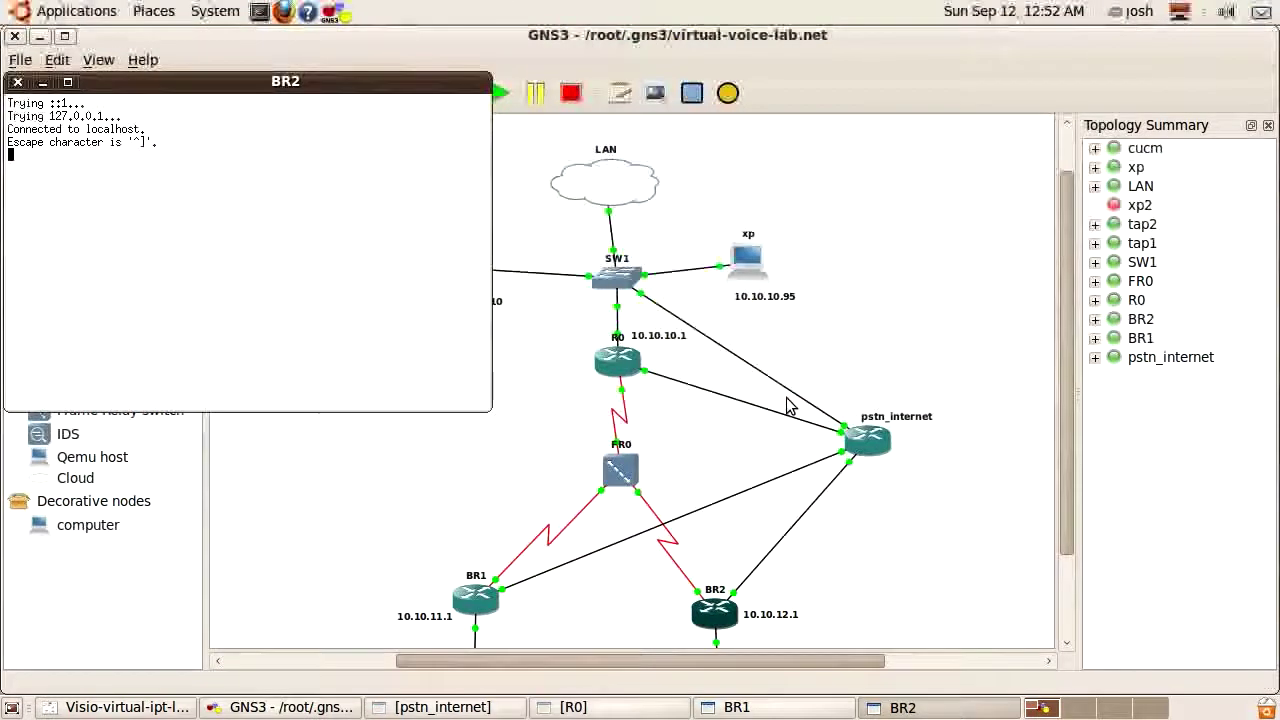
{"action": "key", "text": "Return"}
{"action": "type", "text": "en"}
{"action": "key", "text": "Return"}
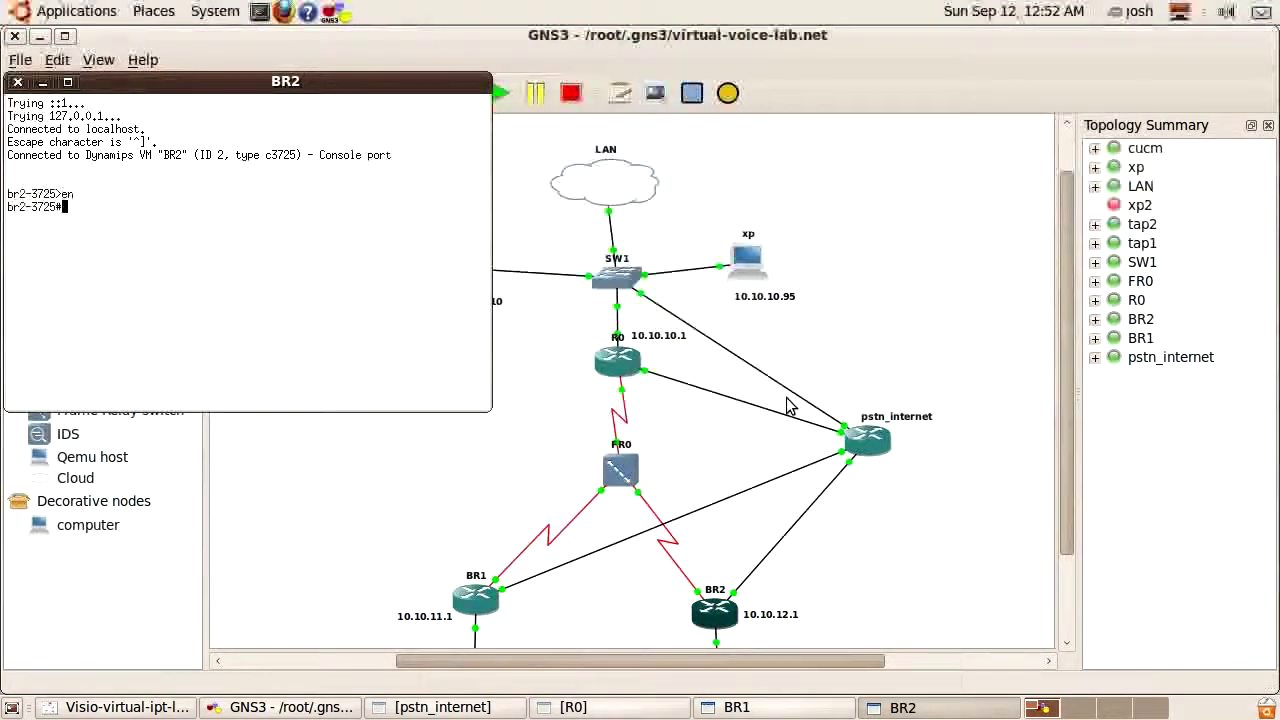
{"action": "type", "text": "config t"}
{"action": "key", "text": "Return"}
{"action": "type", "text": "int f0/1"}
{"action": "key", "text": "Return"}
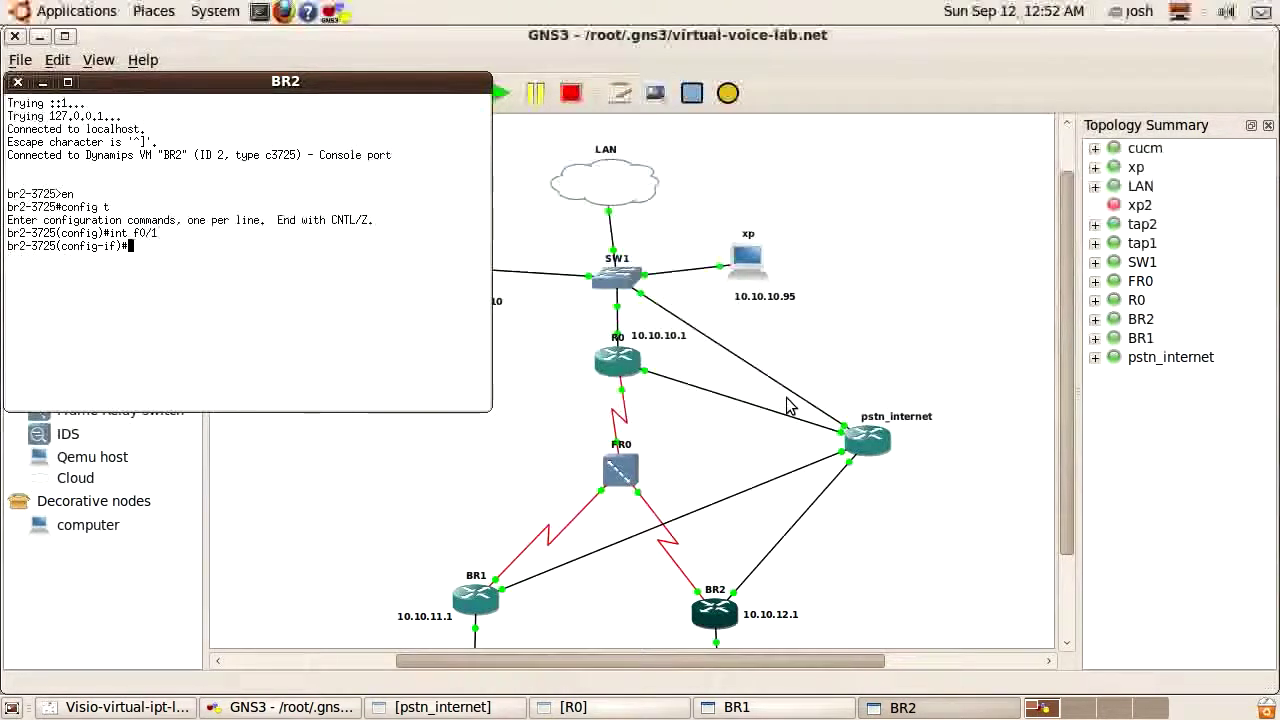
{"action": "type", "text": "no shutdown"}
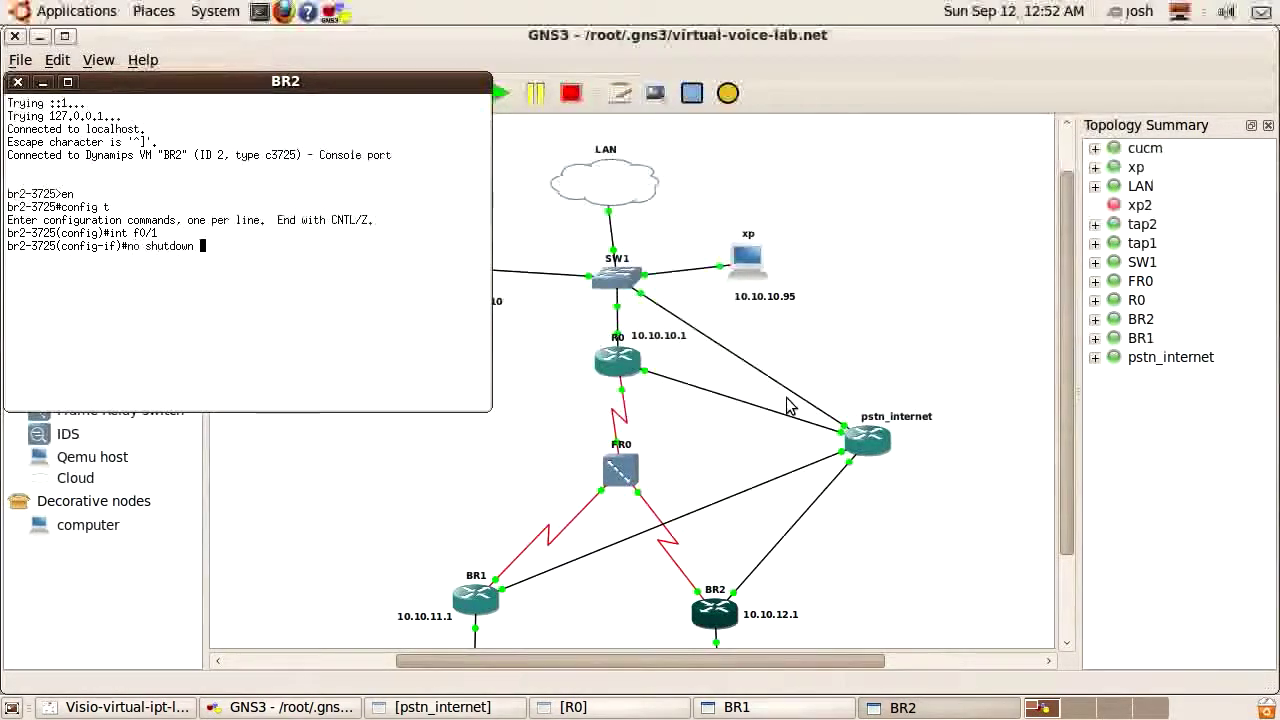
{"action": "key", "text": "Return"}
Give BR2's f0/1 description *** Internet ***, address 34.56.78.2/30, and default route via 34.56.78.1
{"action": "type", "text": "descriptin ***"}
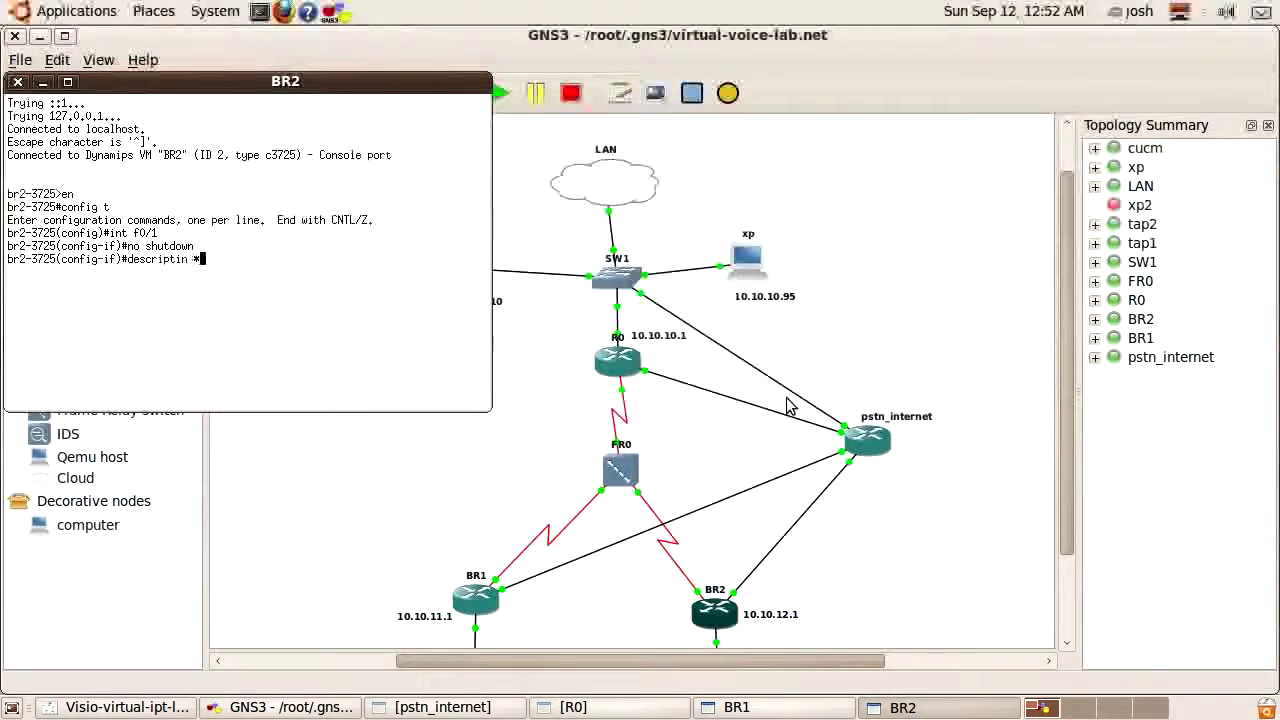
{"action": "key", "text": "BackSpace"}
{"action": "key", "text": "BackSpace"}
{"action": "key", "text": "BackSpace"}
{"action": "key", "text": "BackSpace"}
{"action": "key", "text": "BackSpace"}
{"action": "type", "text": "on *** Internet ***"}
{"action": "key", "text": "Return"}
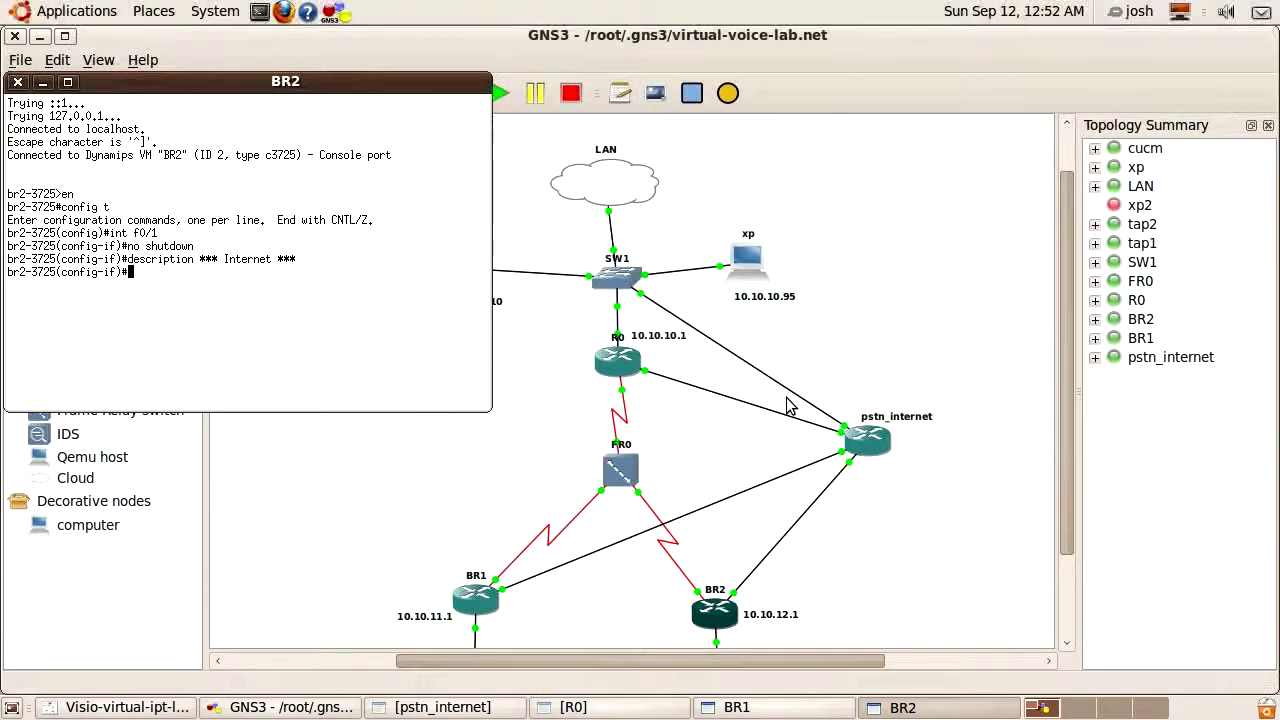
{"action": "type", "text": "ip add 34.56.78."}
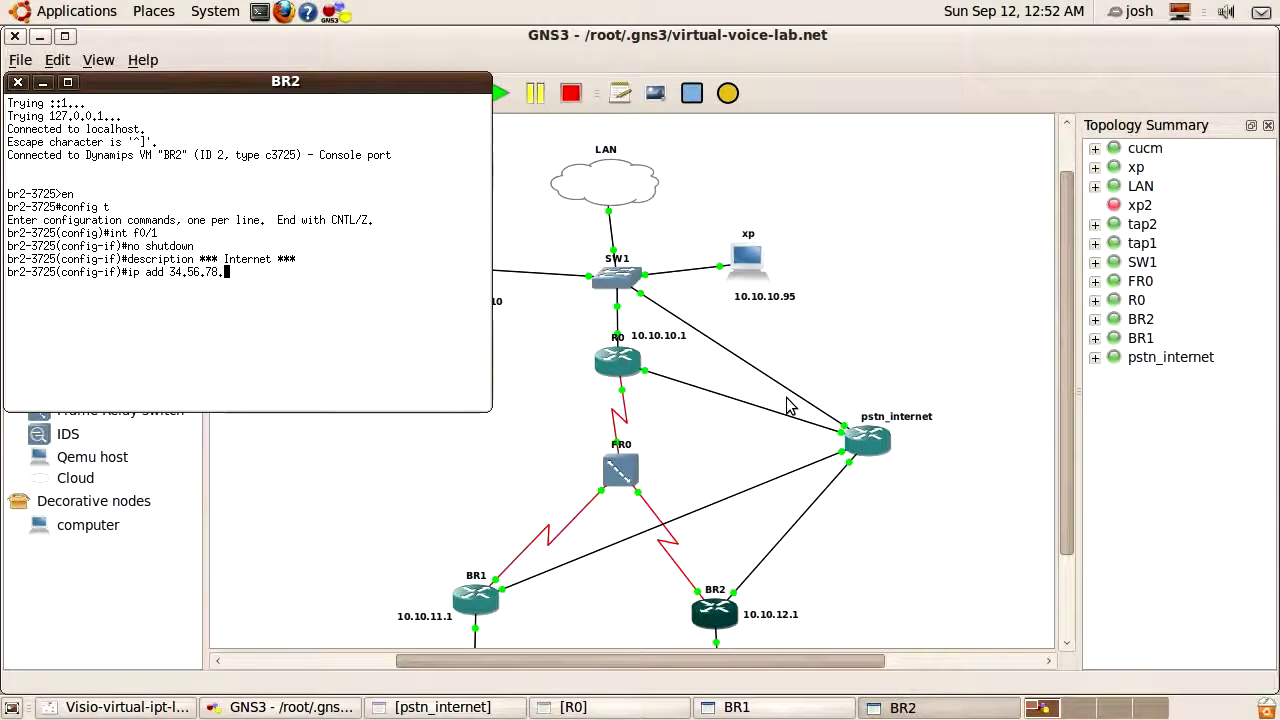
{"action": "type", "text": "2 255.255.255.252"}
{"action": "key", "text": "Return"}
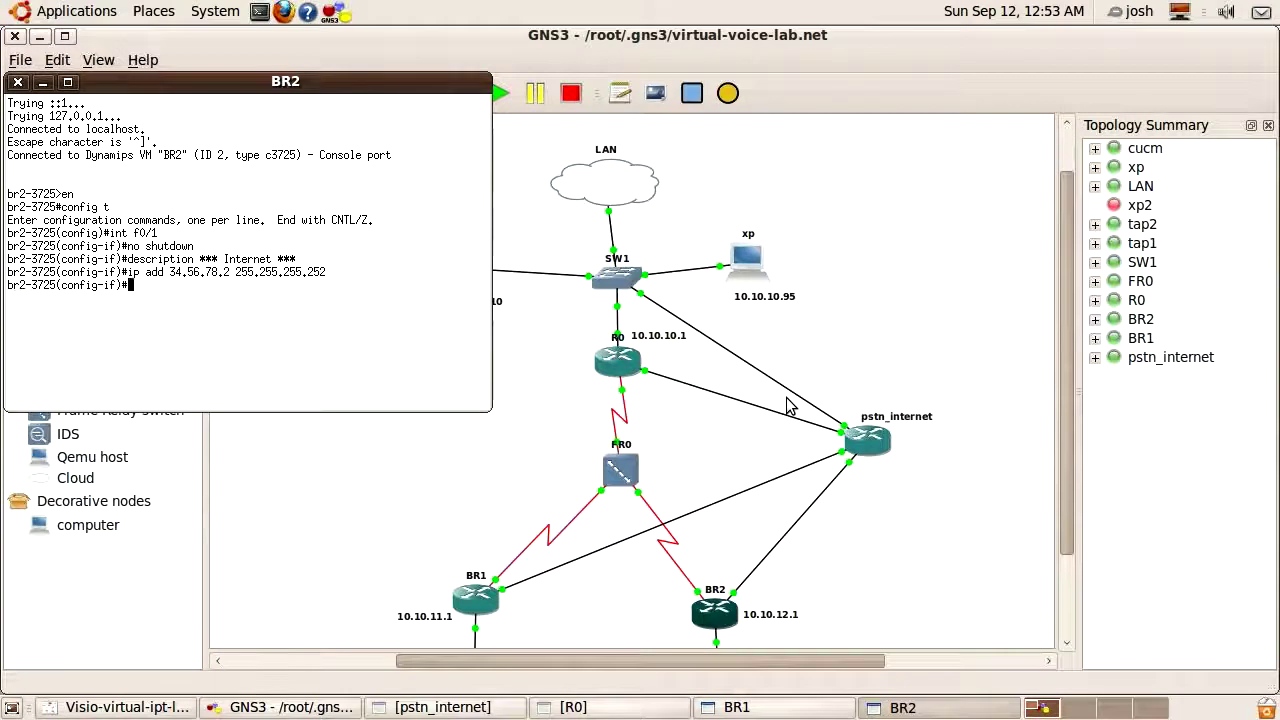
{"action": "key", "text": "Return"}
{"action": "type", "text": "ip route 0.0.0.0 0.0"}
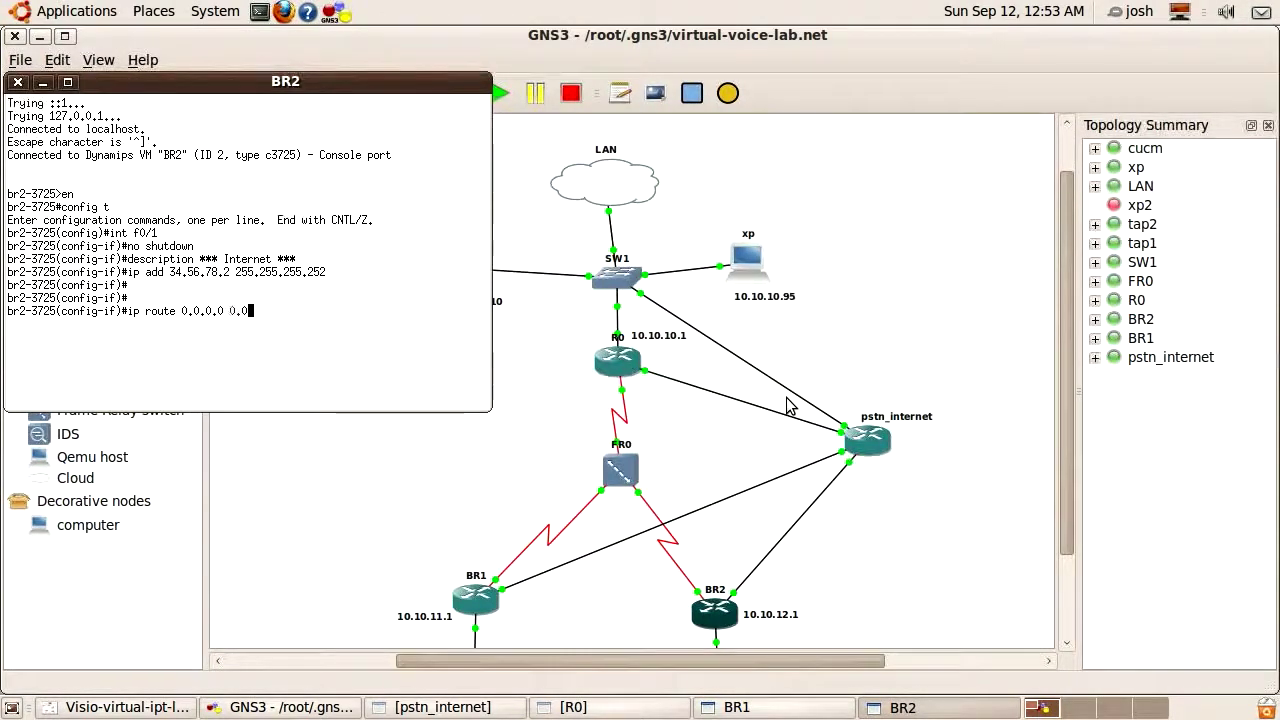
{"action": "type", "text": ".0.0 "}
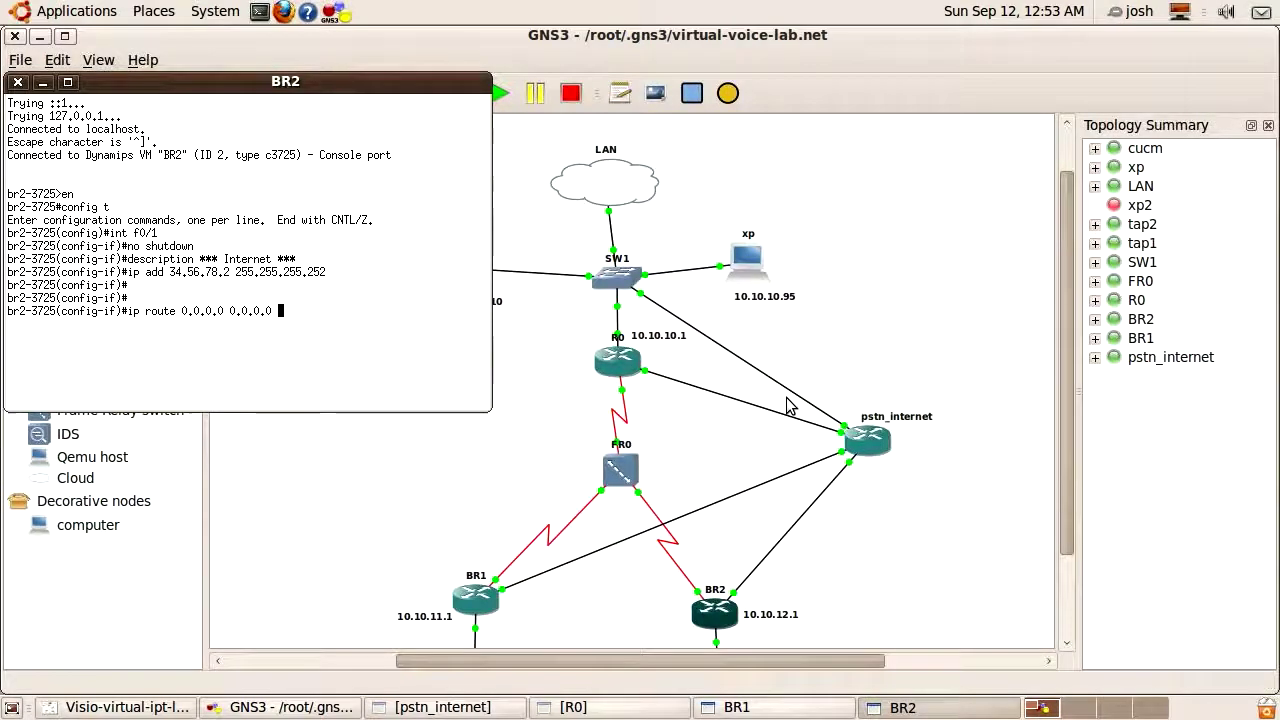
{"action": "type", "text": "34.56.78.1"}
{"action": "key", "text": "Return"}
Leave configuration mode on BR2 and begin a ping toward the 34.56.78.0/30 link
{"action": "key", "text": "Return"}
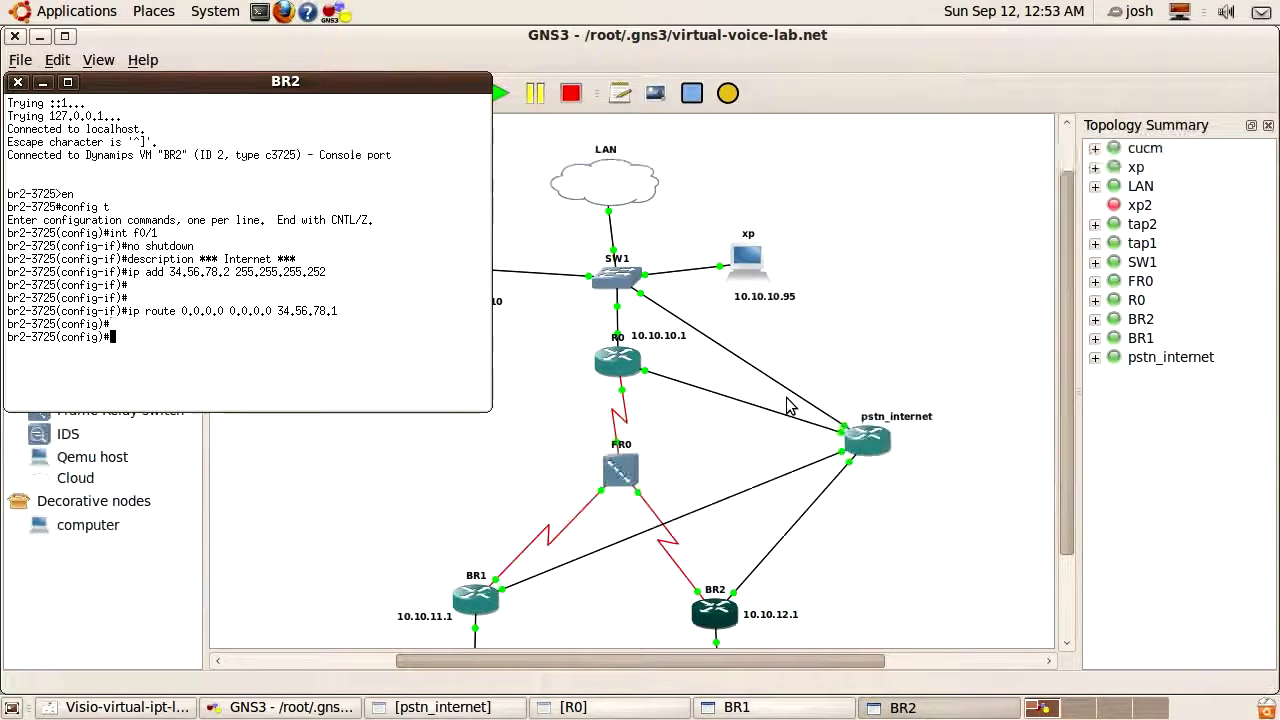
{"action": "type", "text": "exit"}
{"action": "key", "text": "Return"}
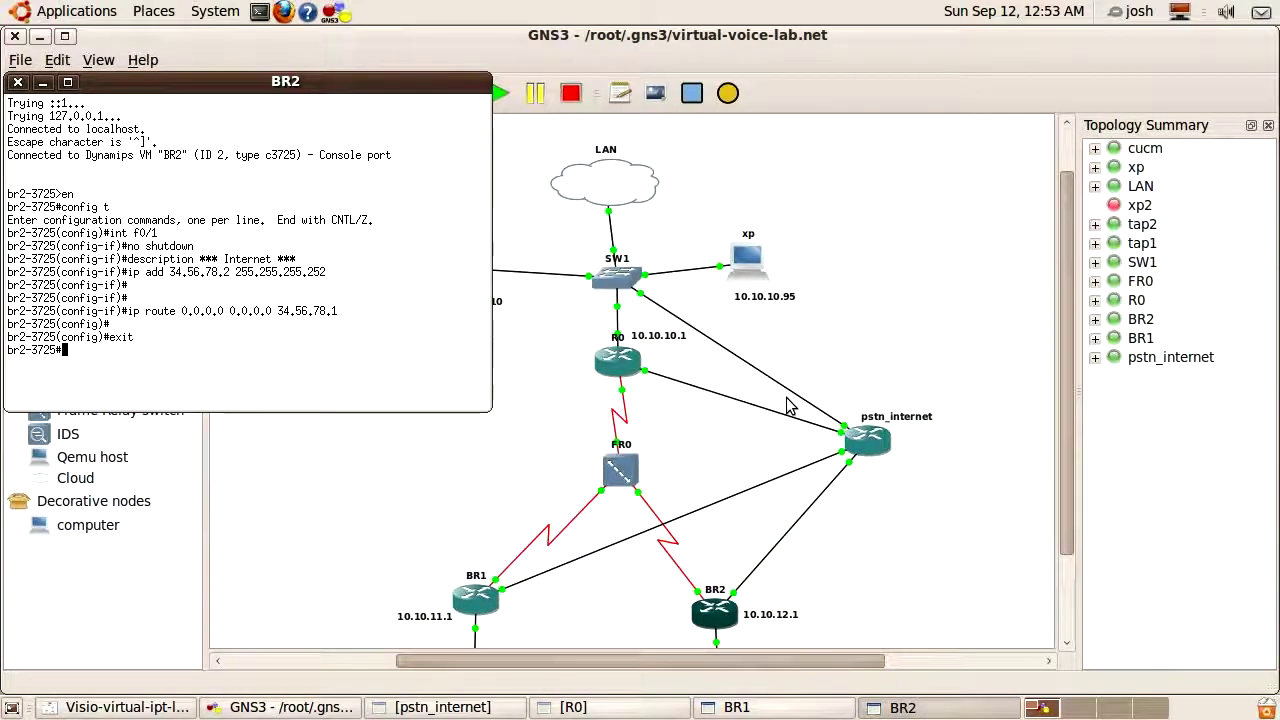
{"action": "type", "text": "ping 34.56.78.2"}
Ping 34.56.78.1, 23.45.67.2 and 12.34.56.2 from BR2, then save with wr
{"action": "key", "text": "BackSpace"}
{"action": "type", "text": "1"}
{"action": "key", "text": "Return"}
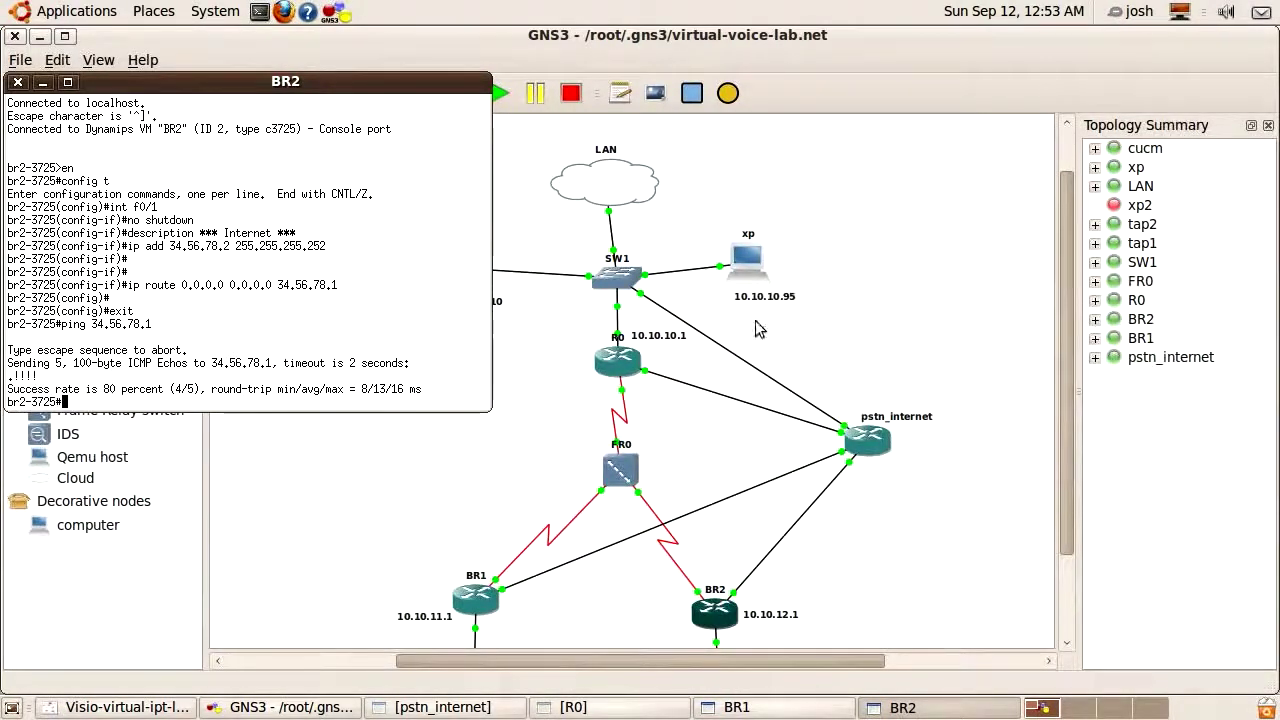
{"action": "key", "text": "Return"}
{"action": "key", "text": "Return"}
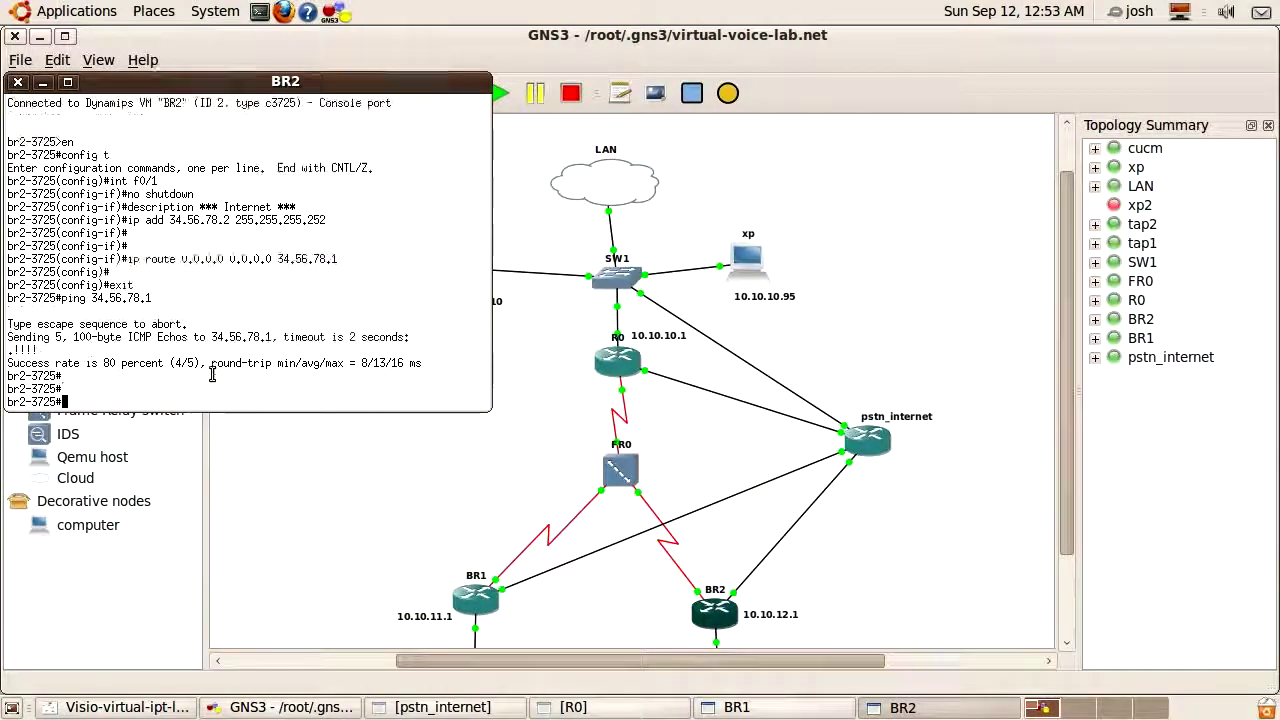
{"action": "type", "text": "ping "}
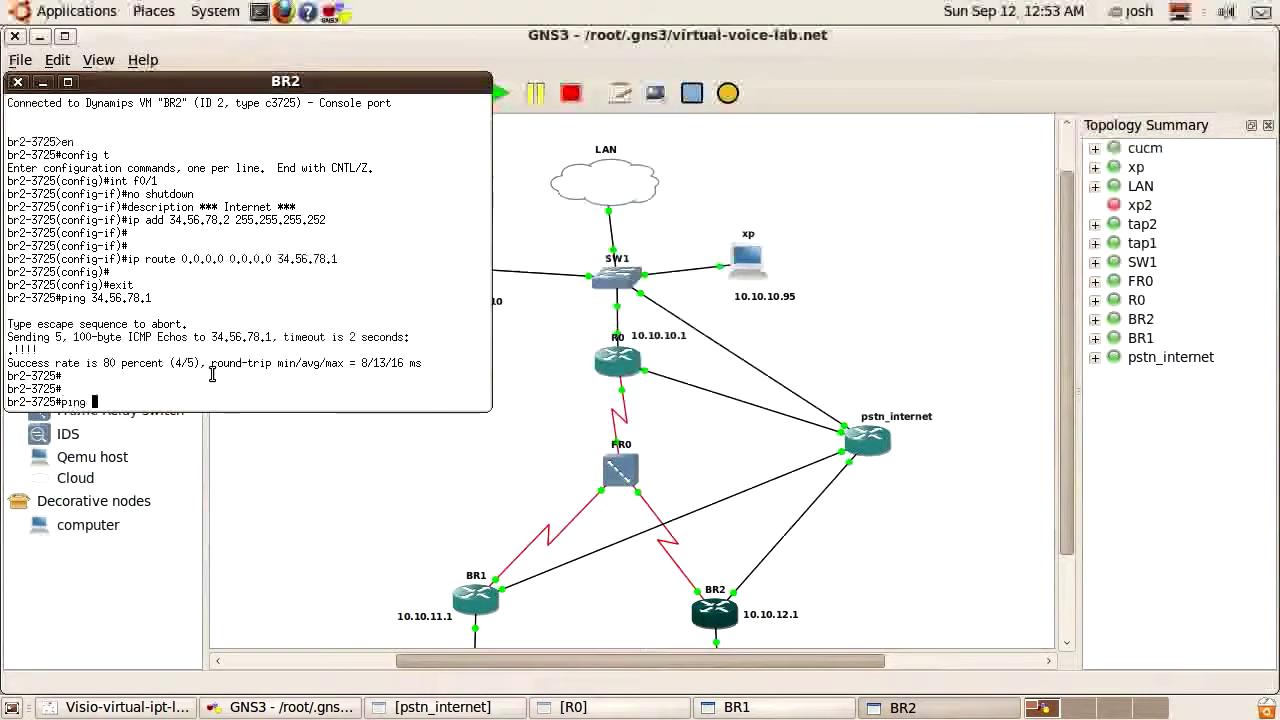
{"action": "type", "text": "23.45."}
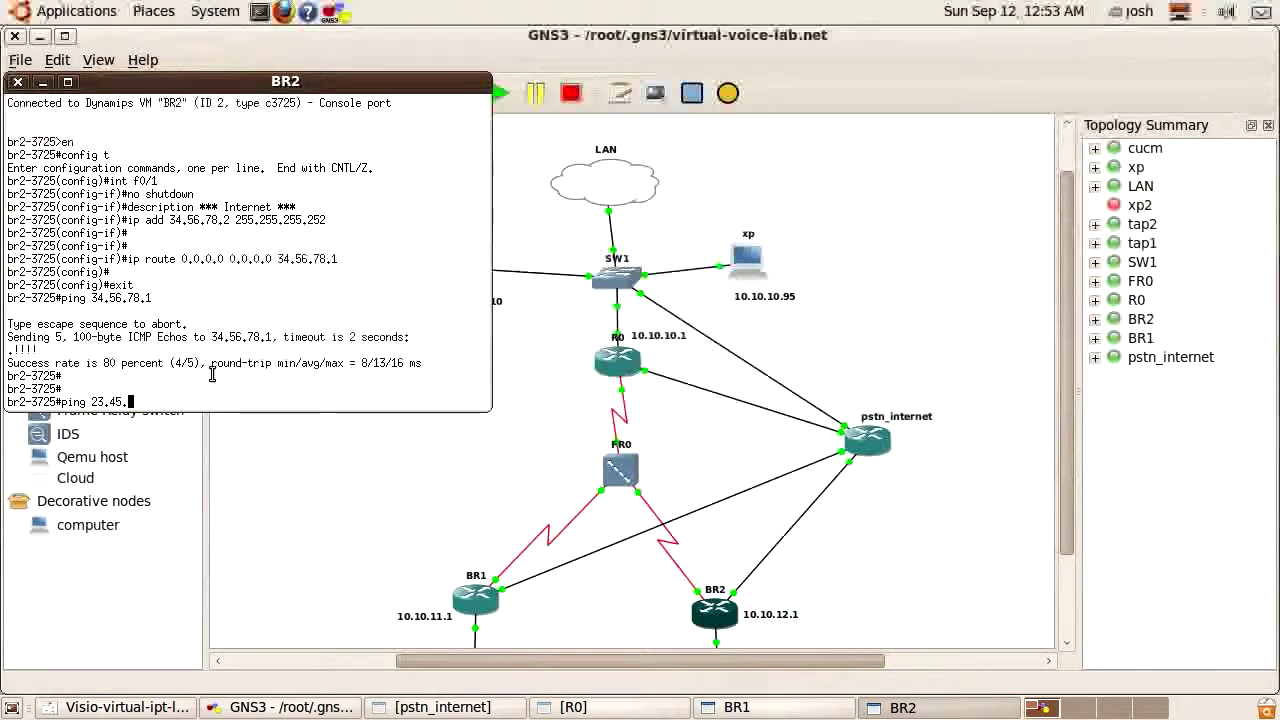
{"action": "type", "text": "67.1"}
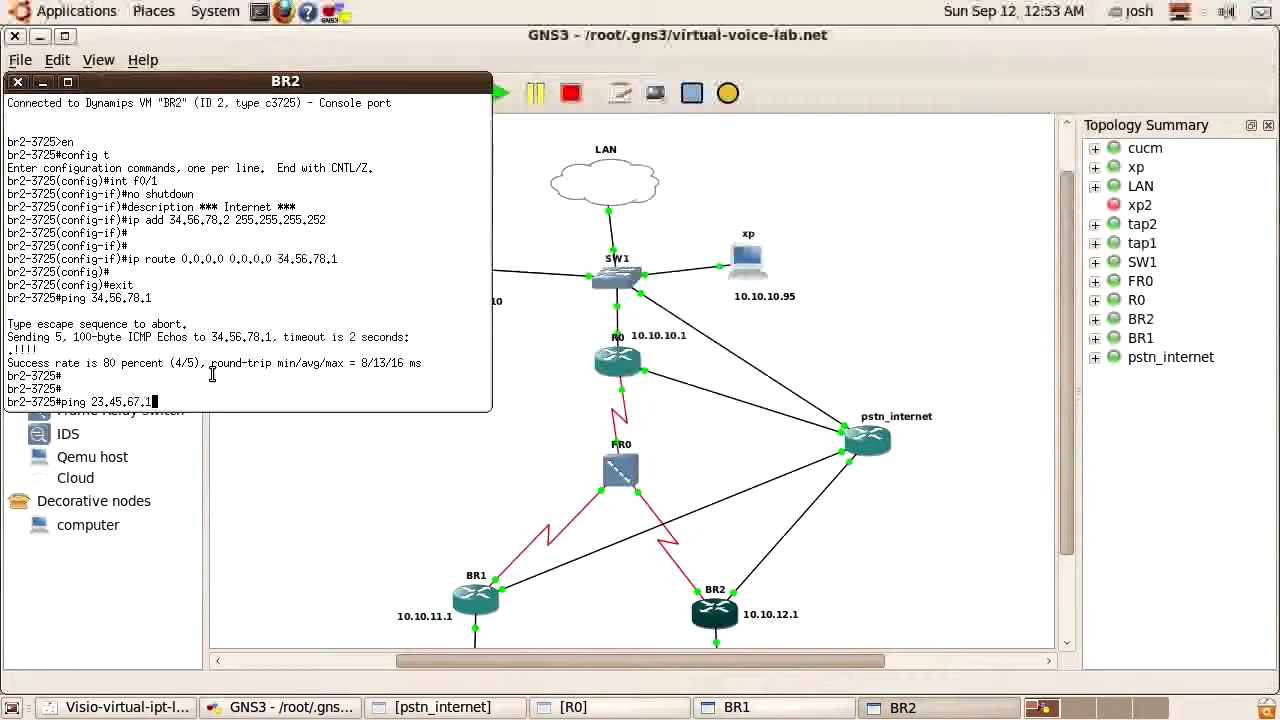
{"action": "key", "text": "BackSpace"}
{"action": "type", "text": "2"}
{"action": "key", "text": "Return"}
{"action": "type", "text": "ping 12.34.56."}
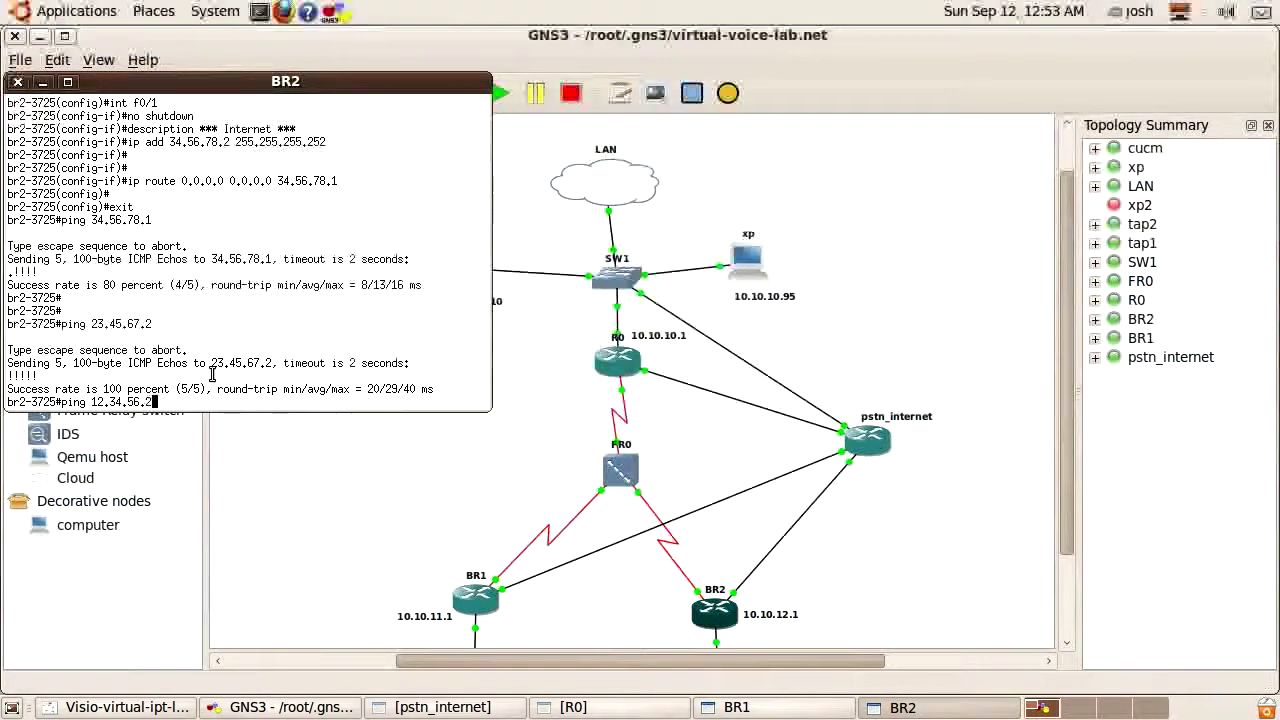
{"action": "type", "text": "2"}
{"action": "key", "text": "Return"}
{"action": "key", "text": "Return"}
{"action": "key", "text": "Return"}
{"action": "key", "text": "Return"}
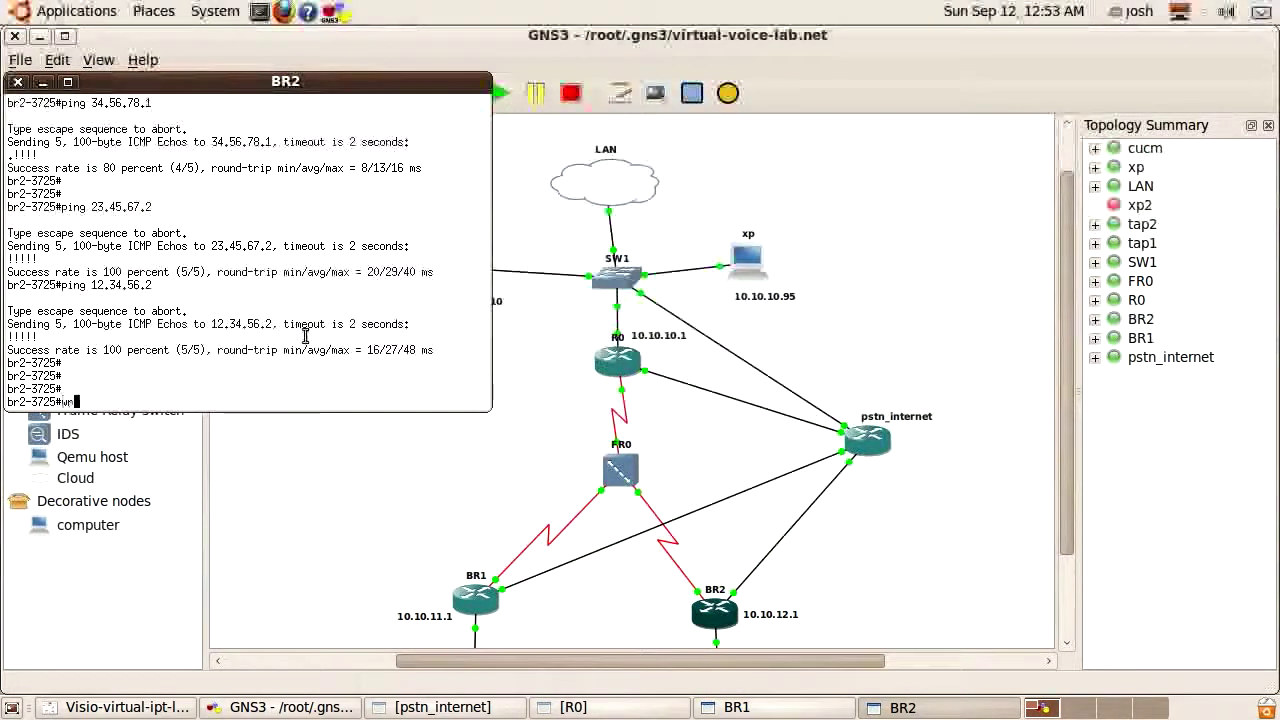
{"action": "type", "text": "wr"}
{"action": "key", "text": "Return"}
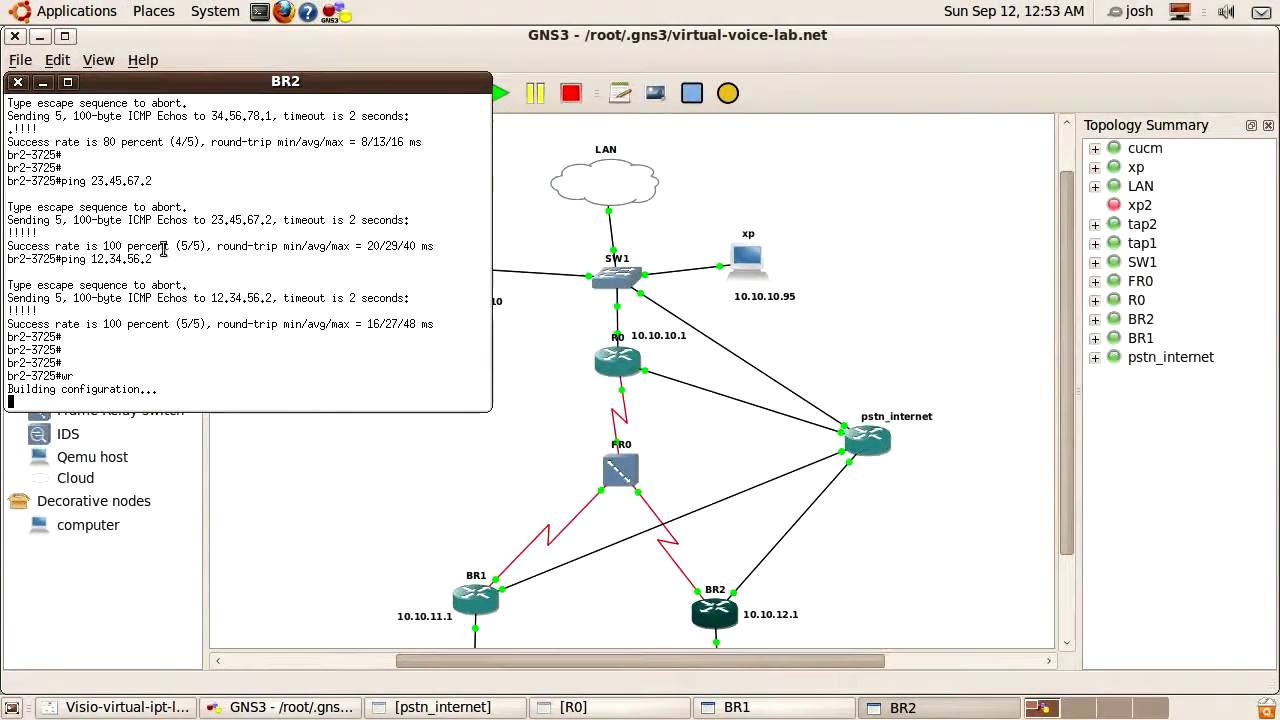
Check the BR1, R0 and pstn_internet consoles, then confirm BR2's save finished with [OK]
{"action": "left_click", "coordinate": [775, 708]}
{"action": "left_click", "coordinate": [568, 707]}
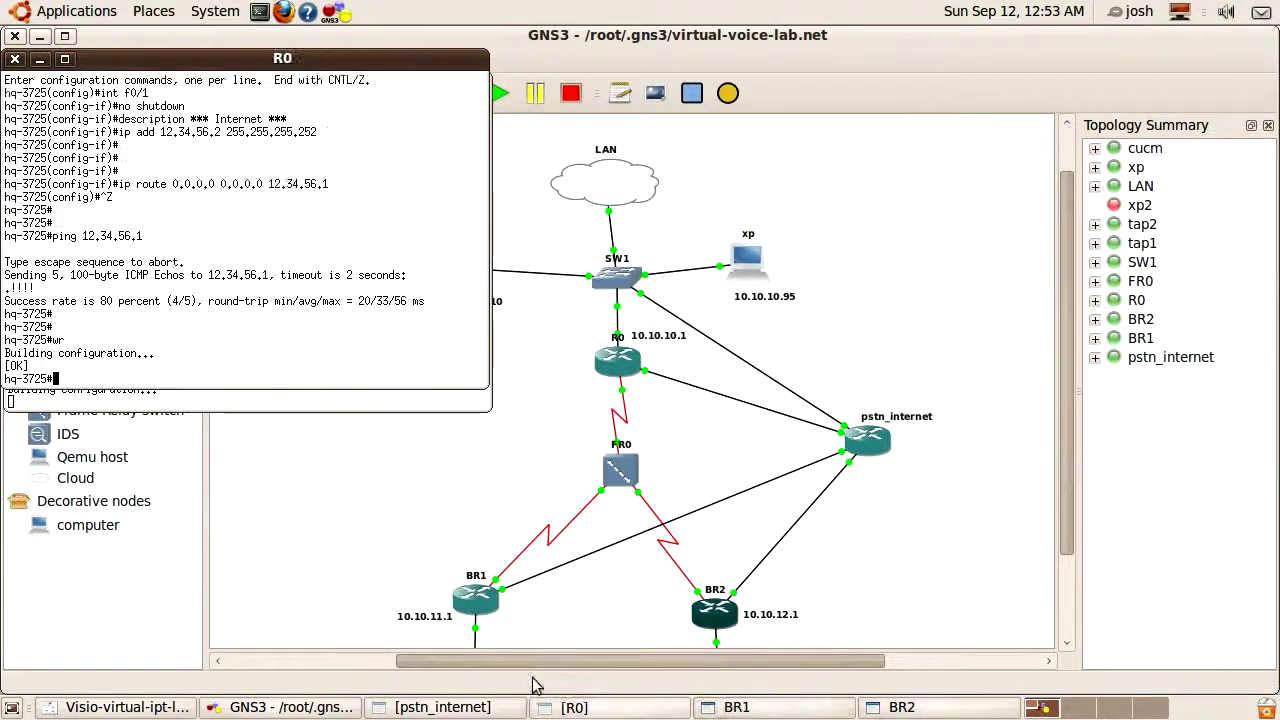
{"action": "left_click", "coordinate": [440, 707]}
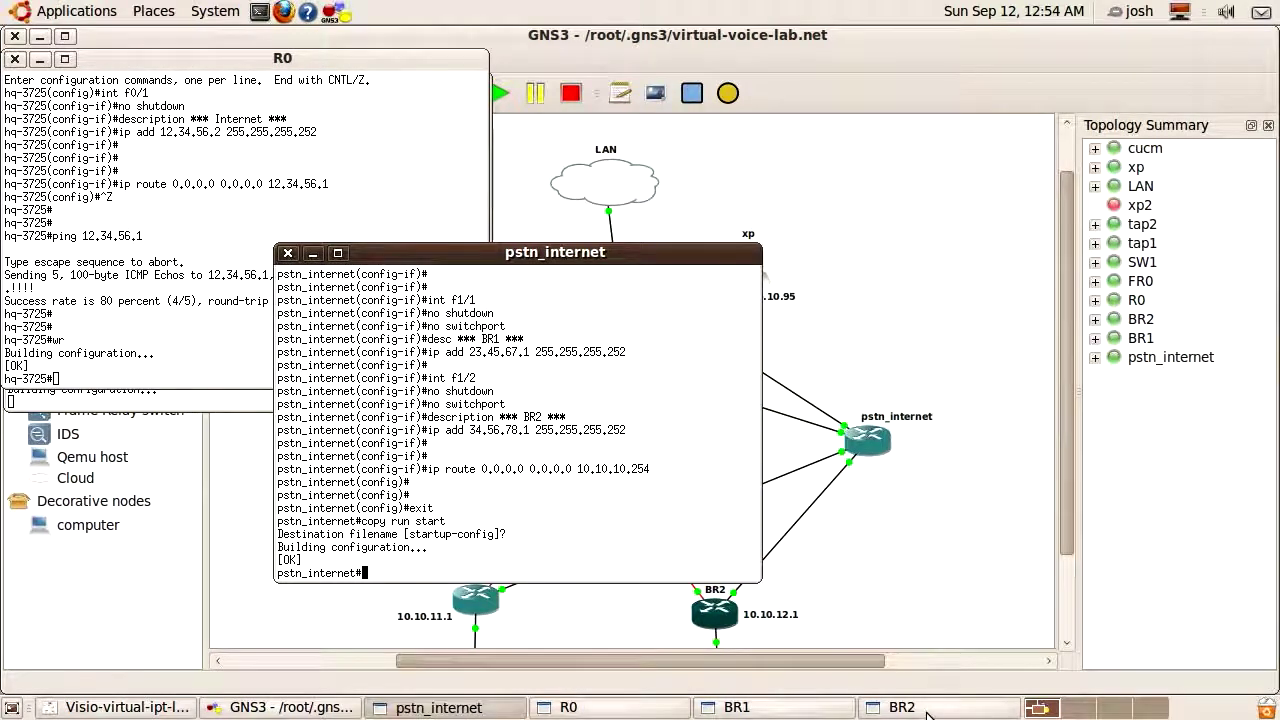
{"action": "left_click", "coordinate": [866, 704]}
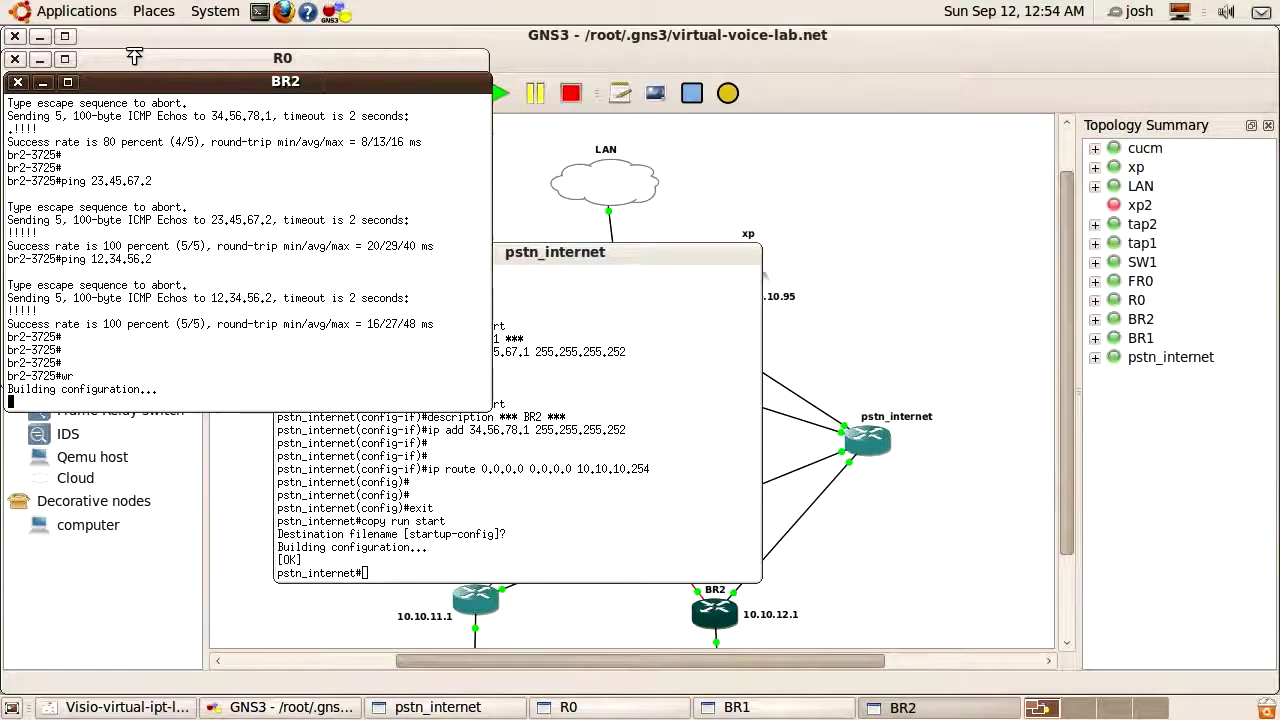
{"action": "key", "text": "Return"}
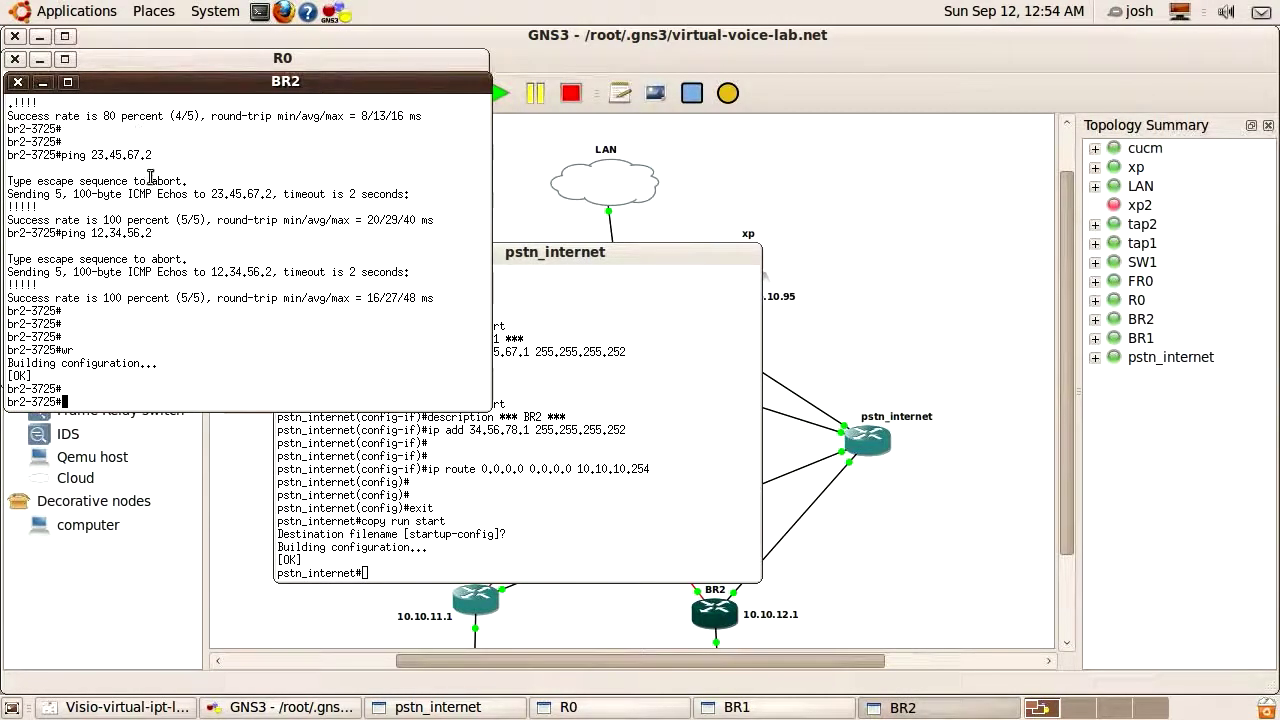